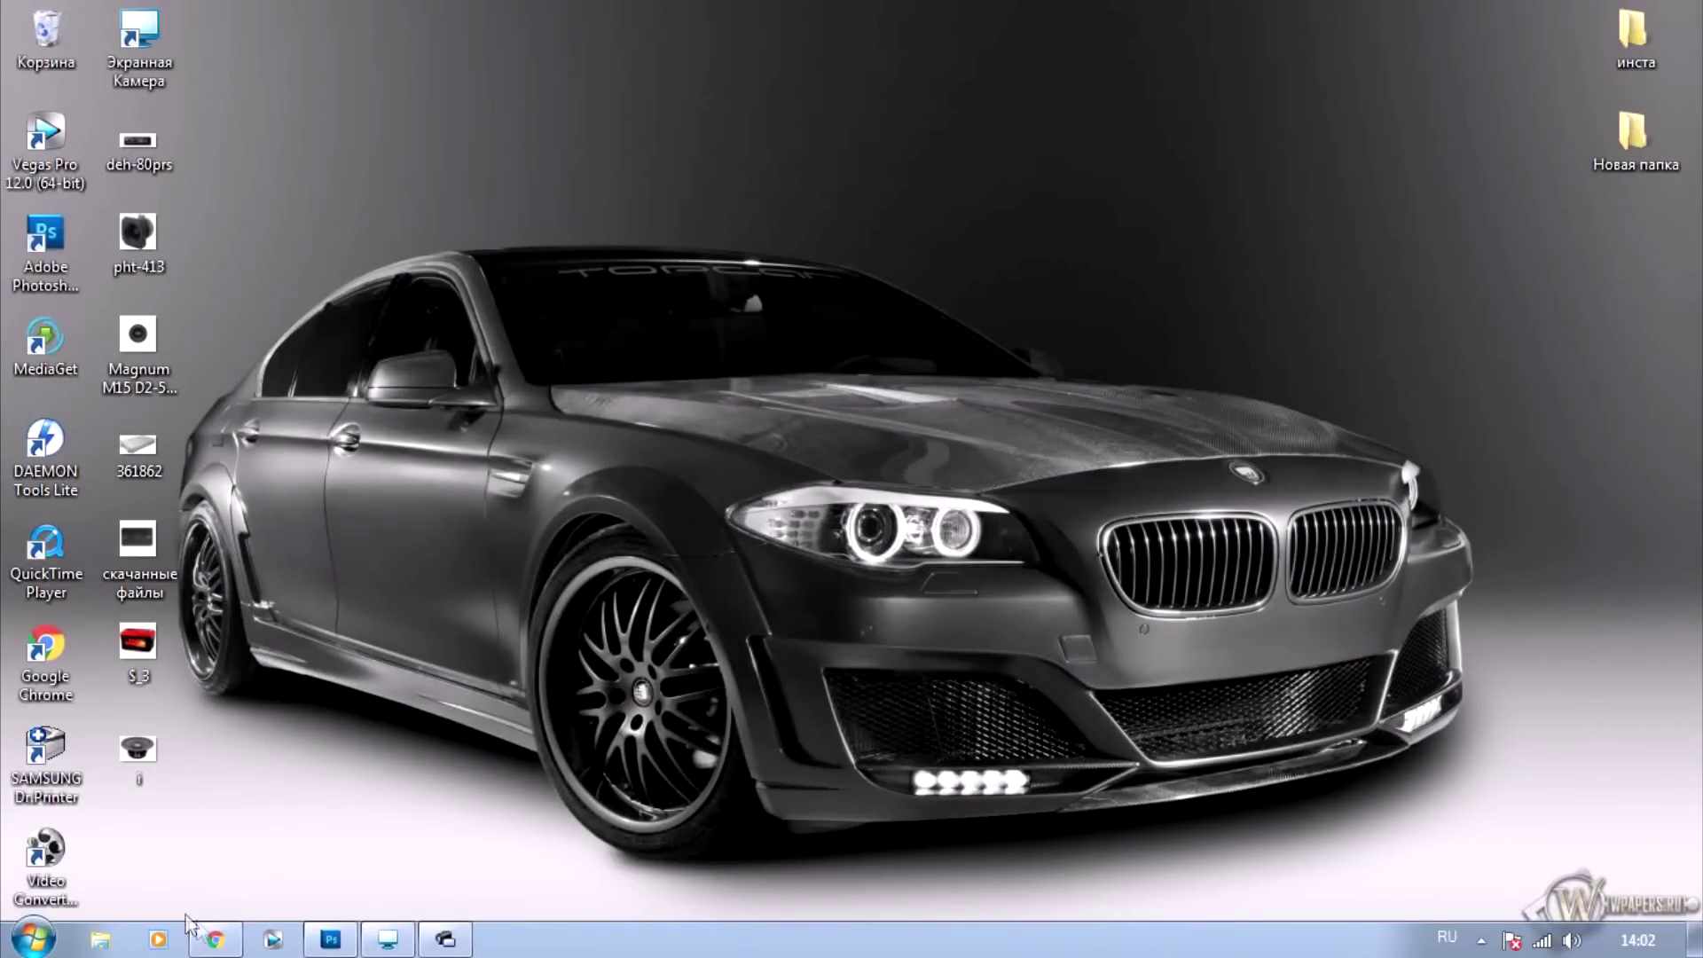
Search Google Images for 'powerbass xpro 8' and preview the first speaker image
left_click(220, 943)
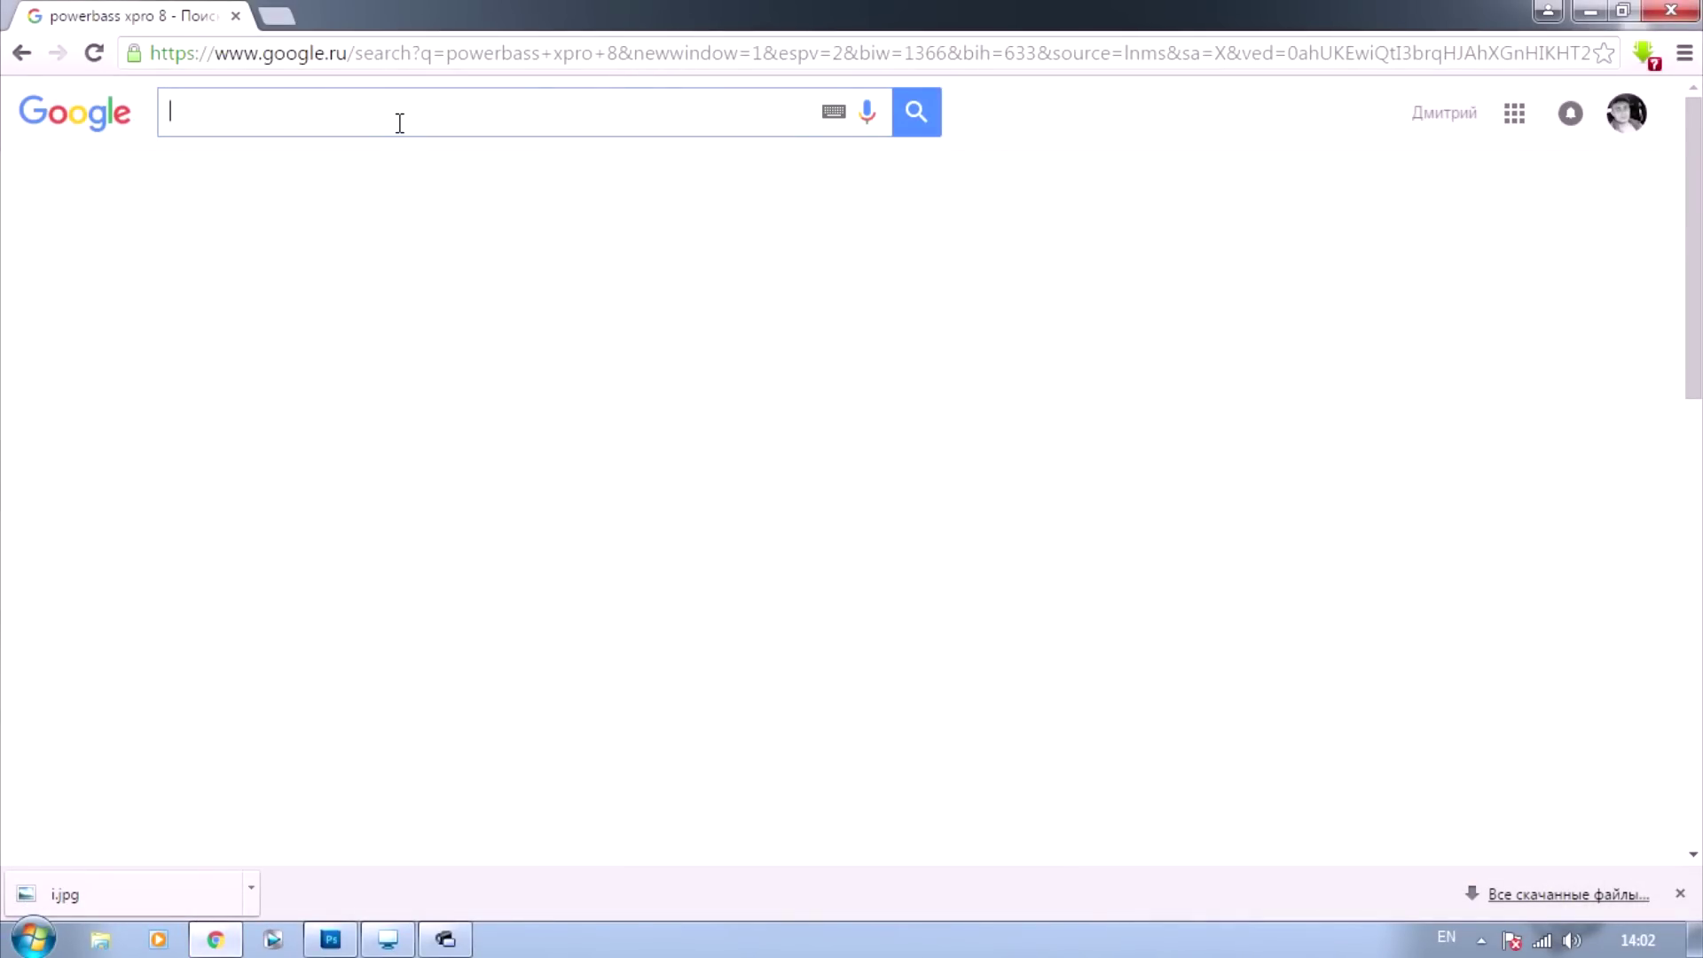
type("p")
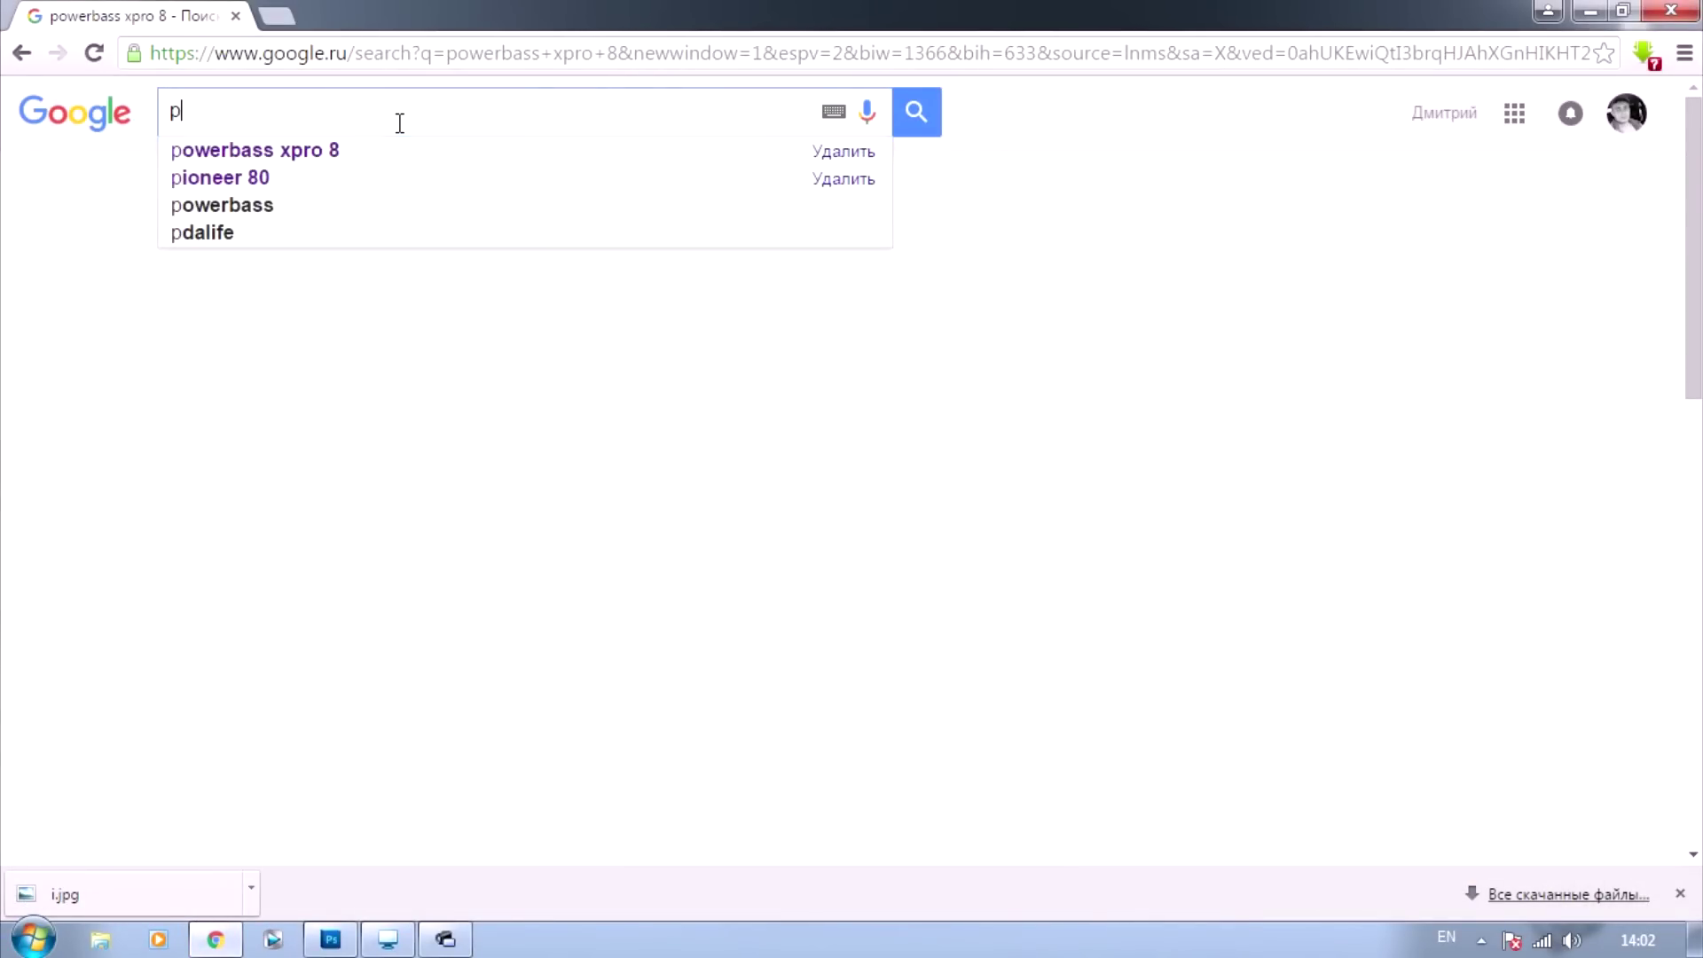
type("owe")
key("Tab")
key("Return")
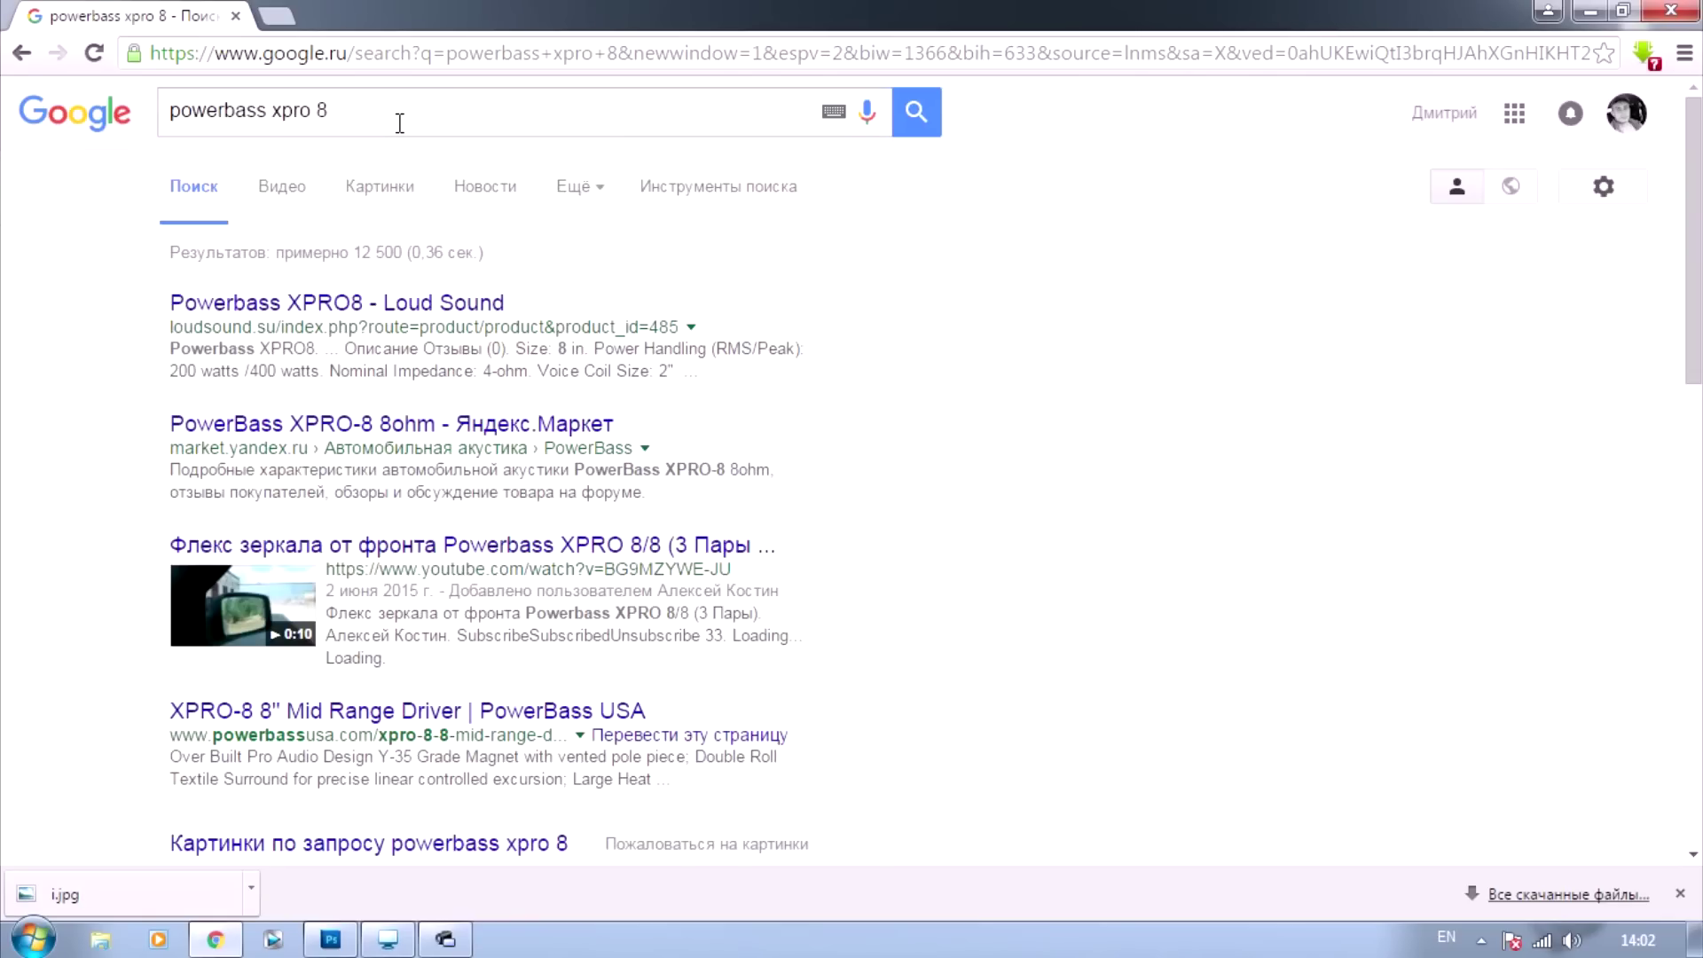
left_click(380, 186)
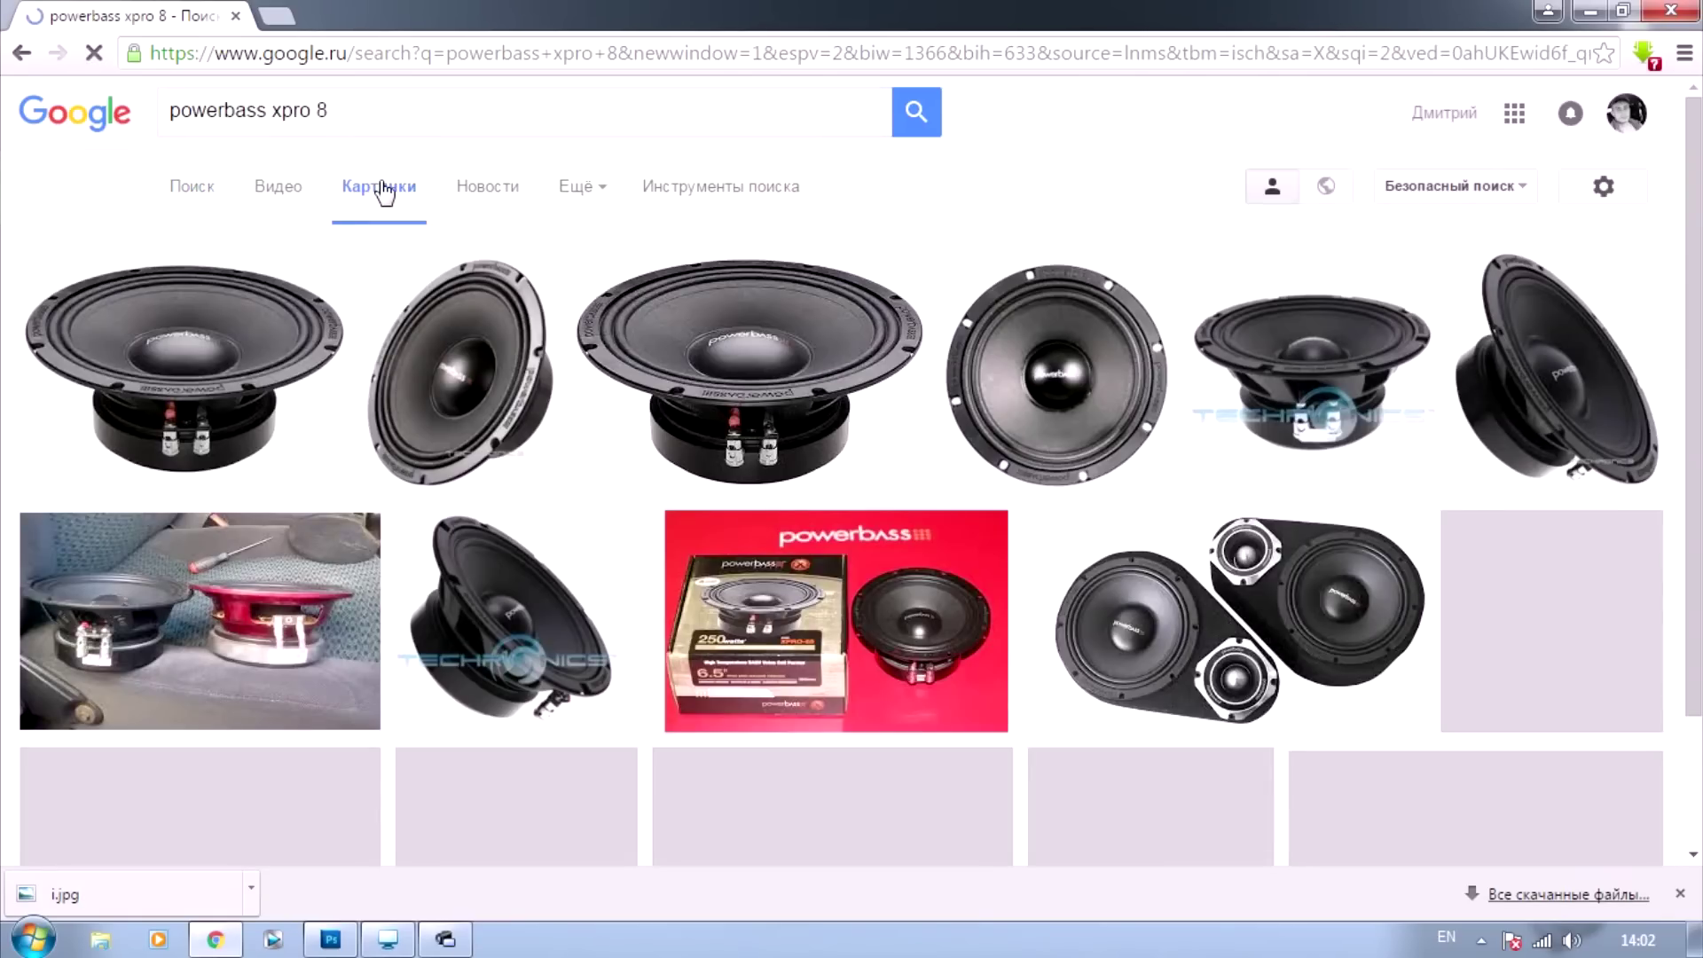
left_click(213, 387)
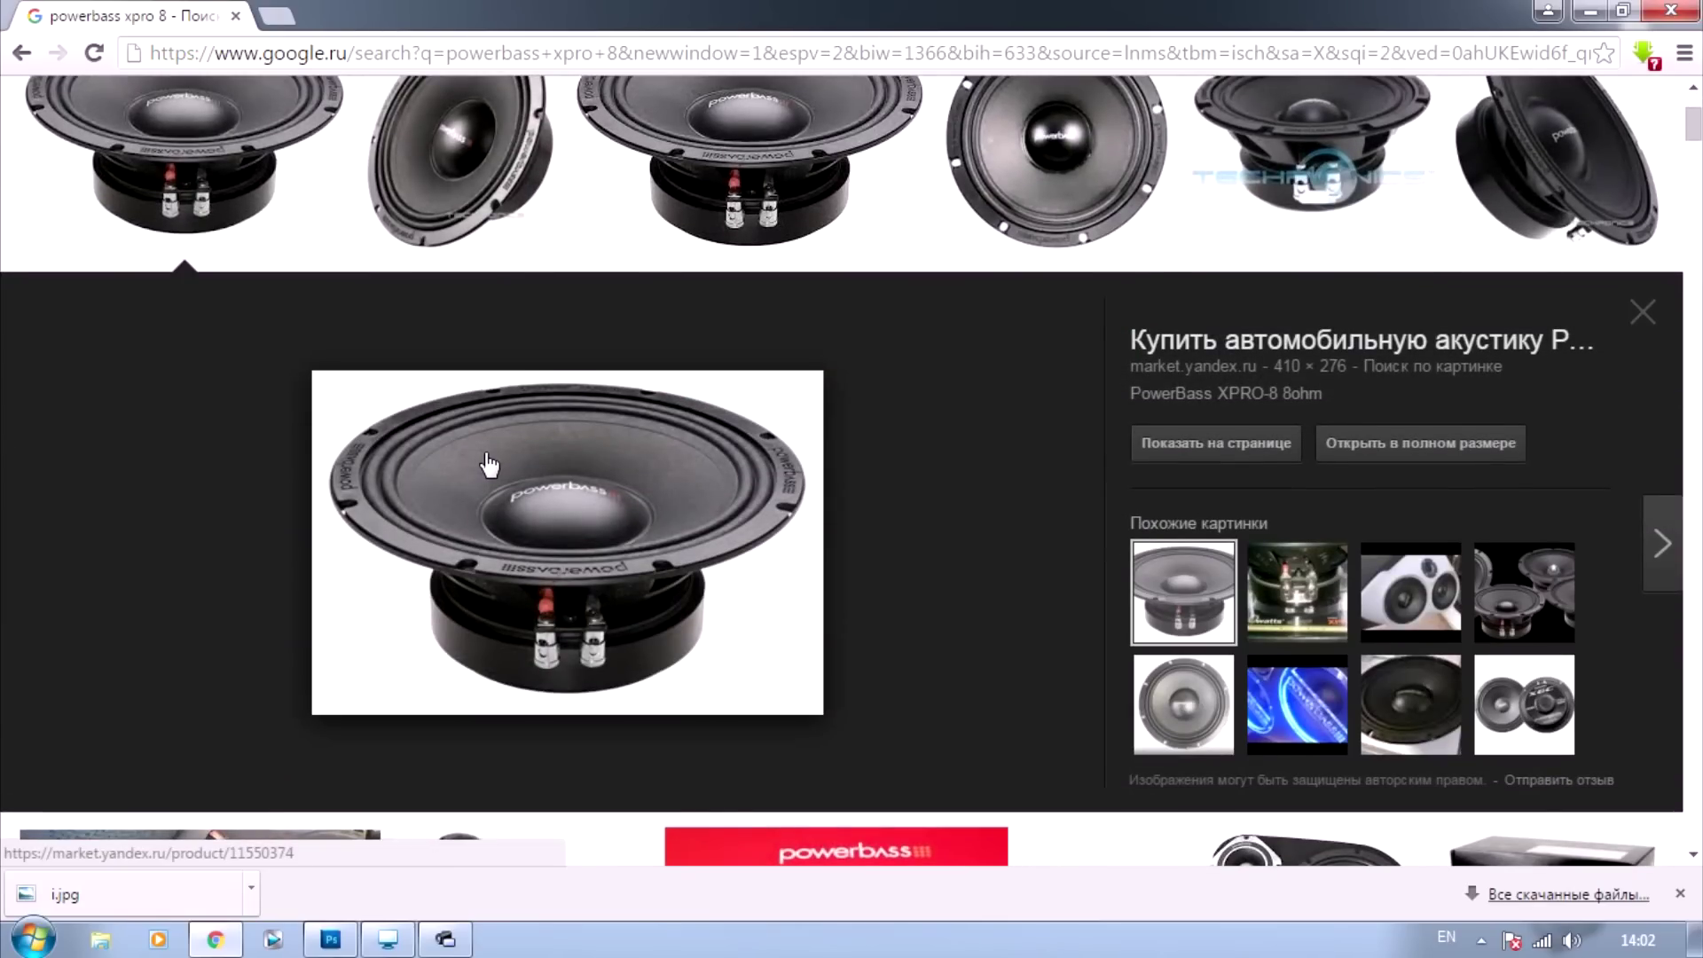
Start saving the speaker image, cancel the save, and switch from the browser to Photoshop
right_click(488, 457)
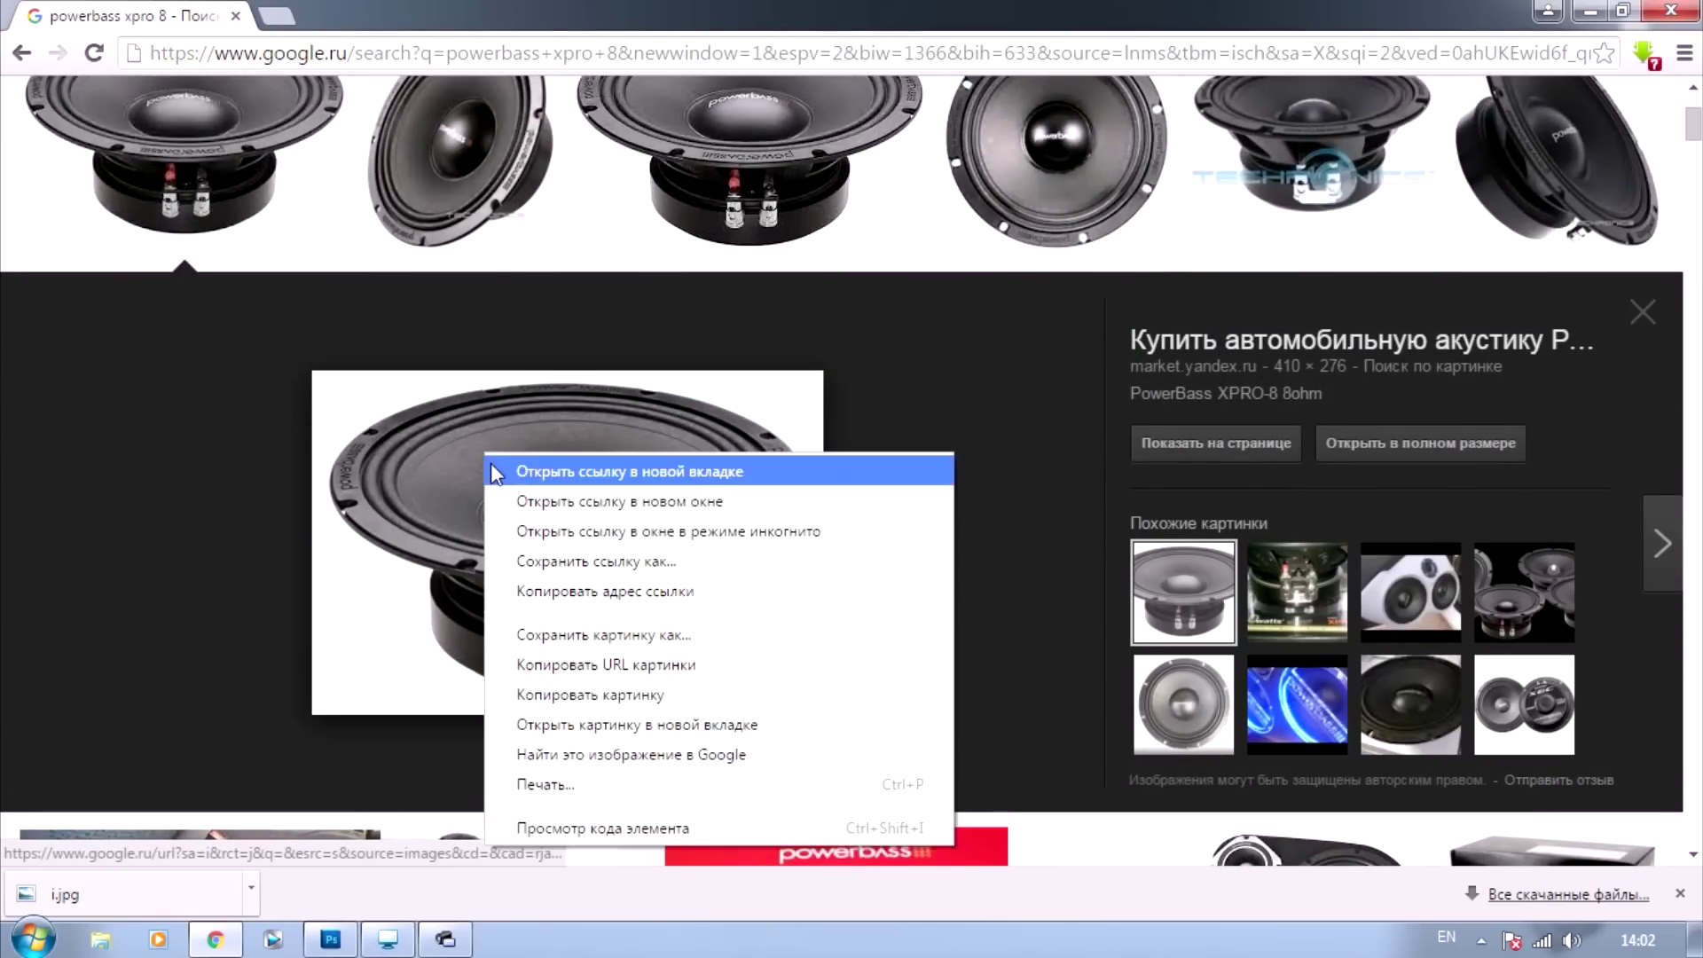
left_click(548, 637)
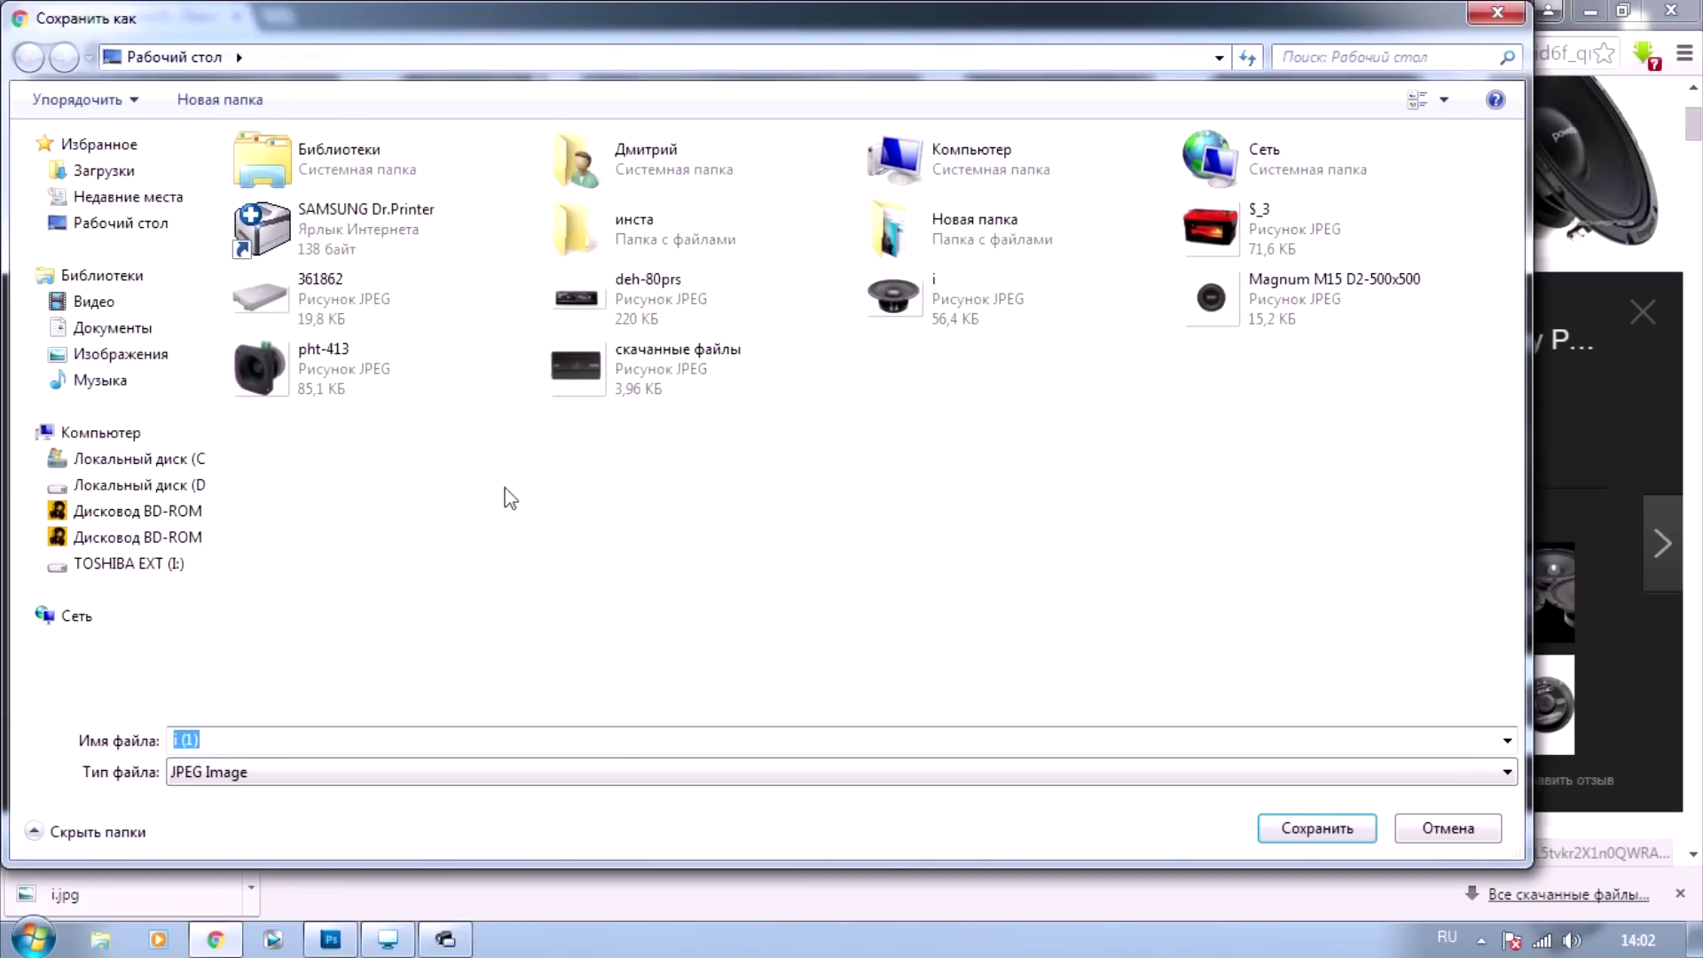
left_click(1430, 648)
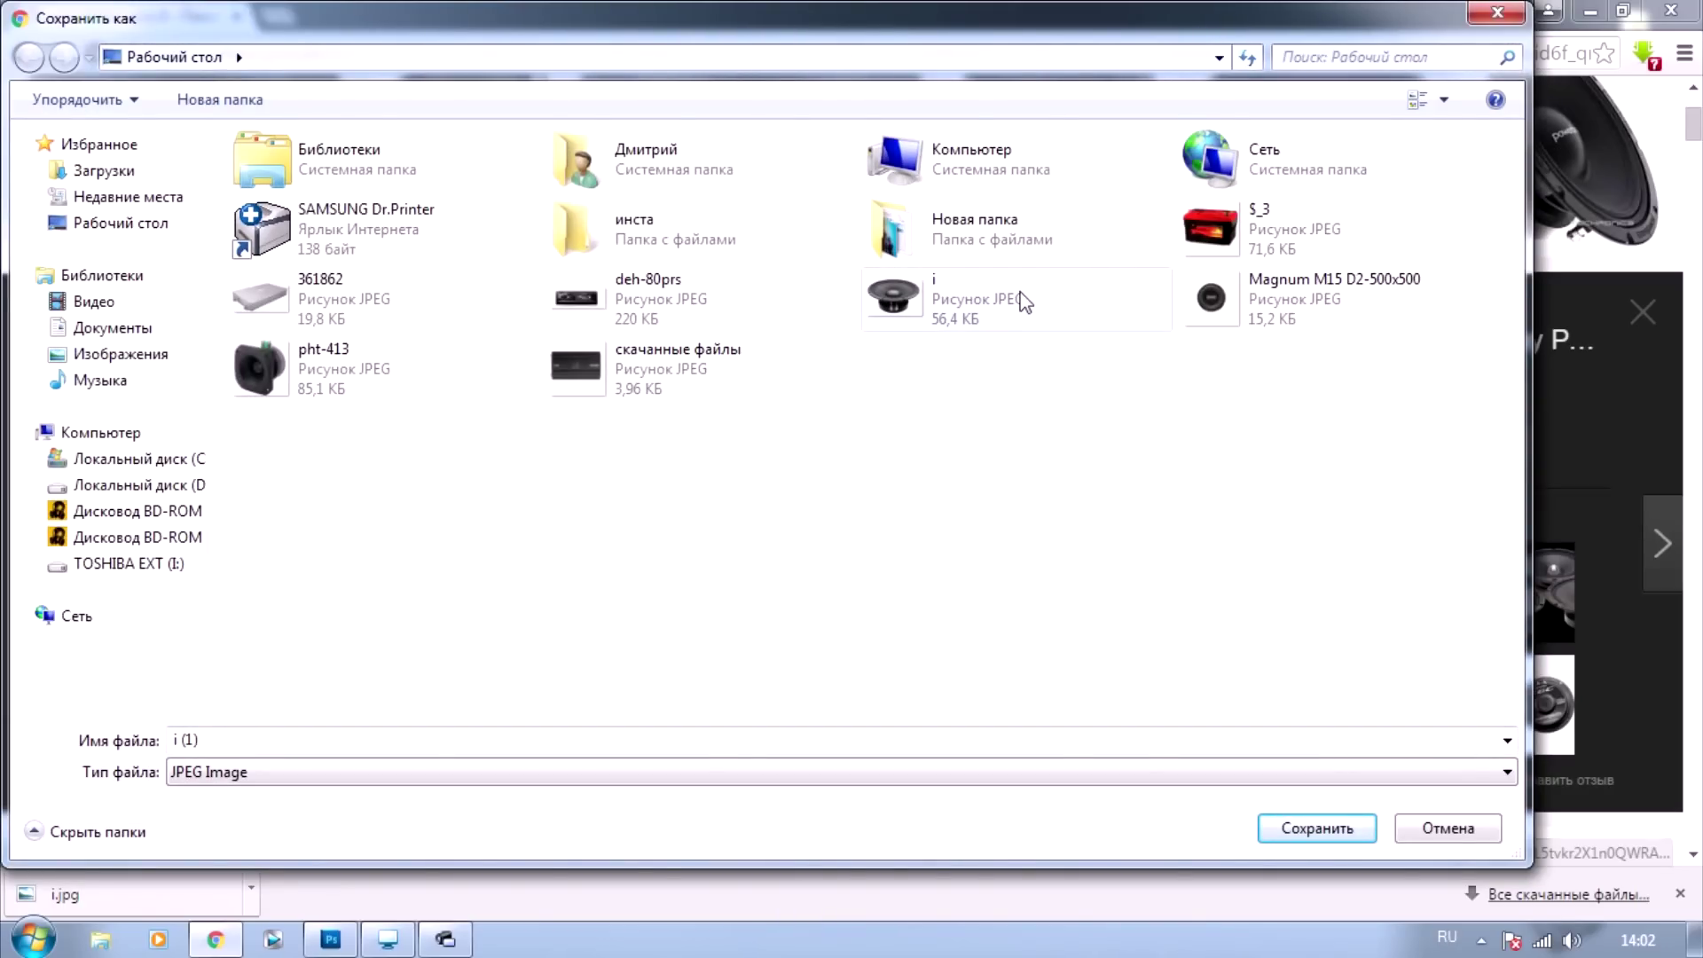
left_click(1448, 828)
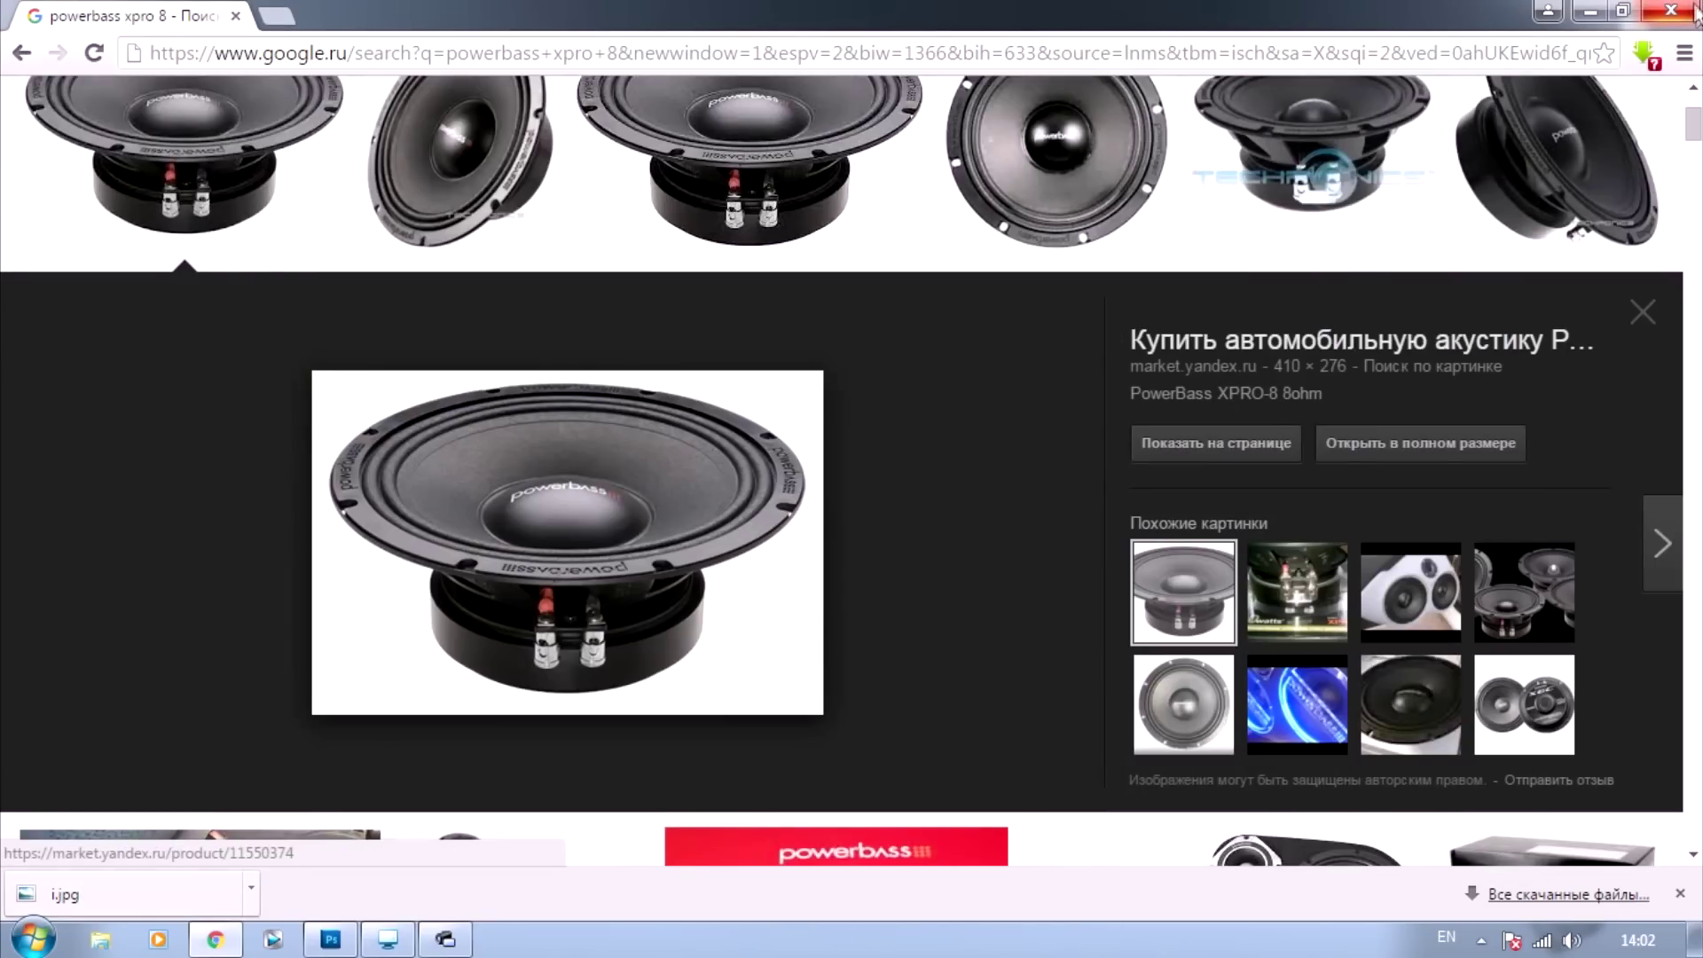
key("super+d")
left_click(330, 938)
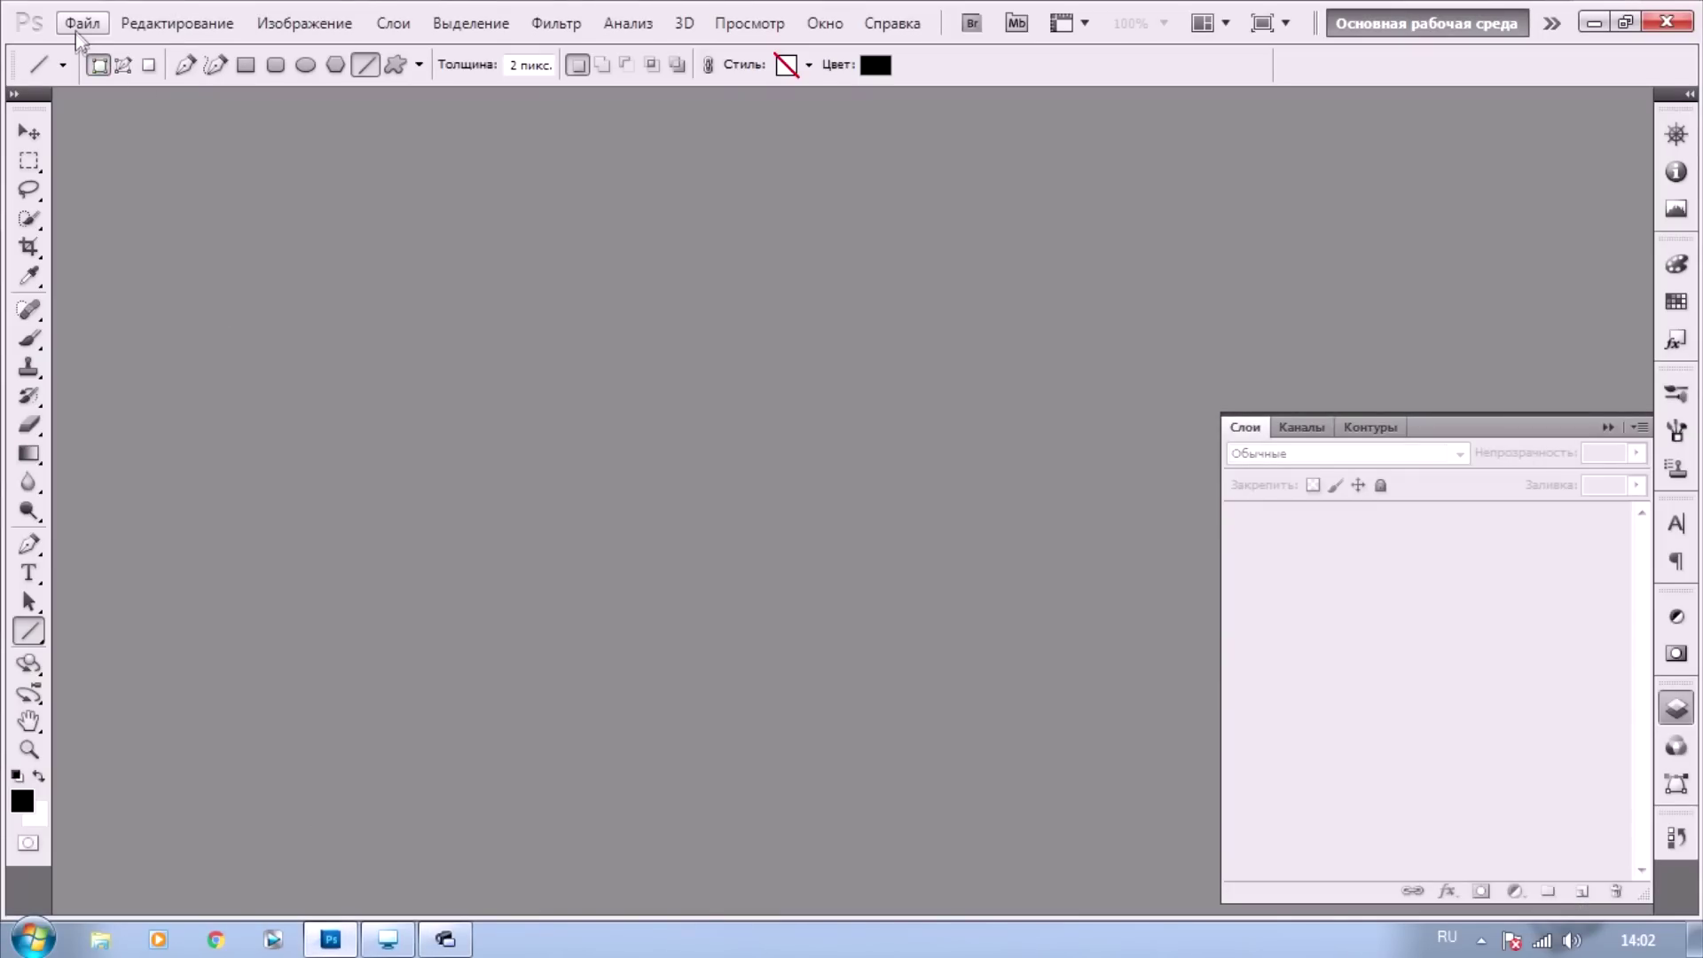
Create a new white 1240 × 720 px, 72 ppi document and enlarge its window
left_click(81, 23)
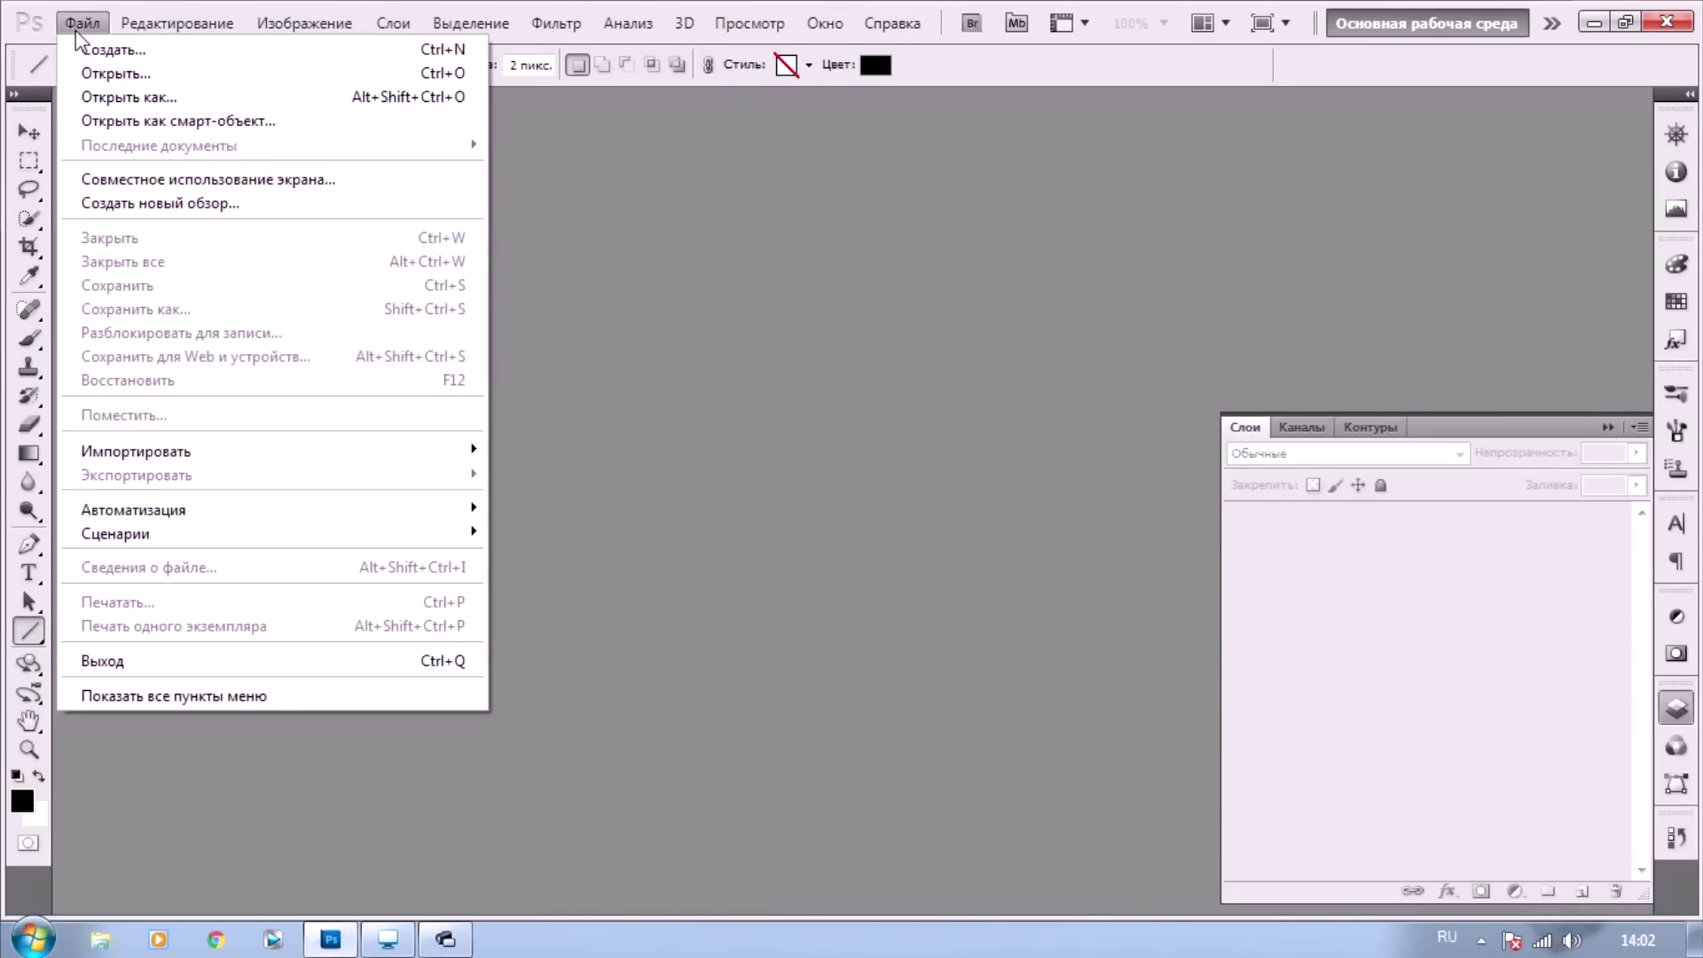
left_click(84, 49)
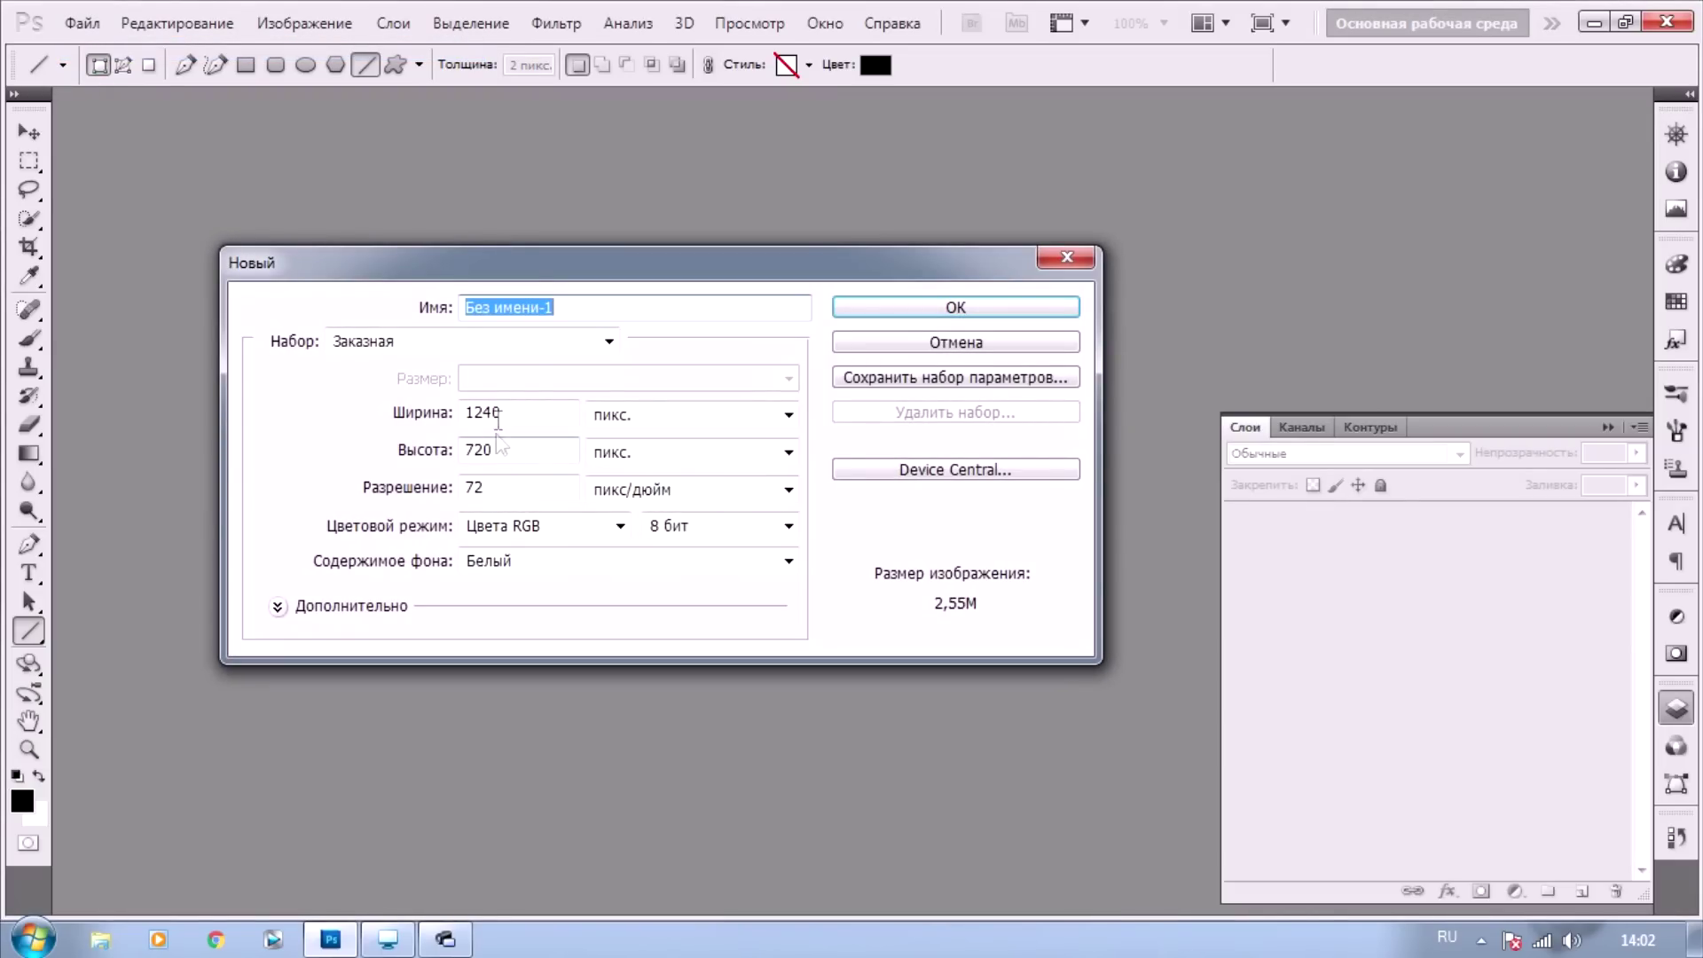
left_click(868, 310)
left_click_drag(1115, 749, 1199, 826)
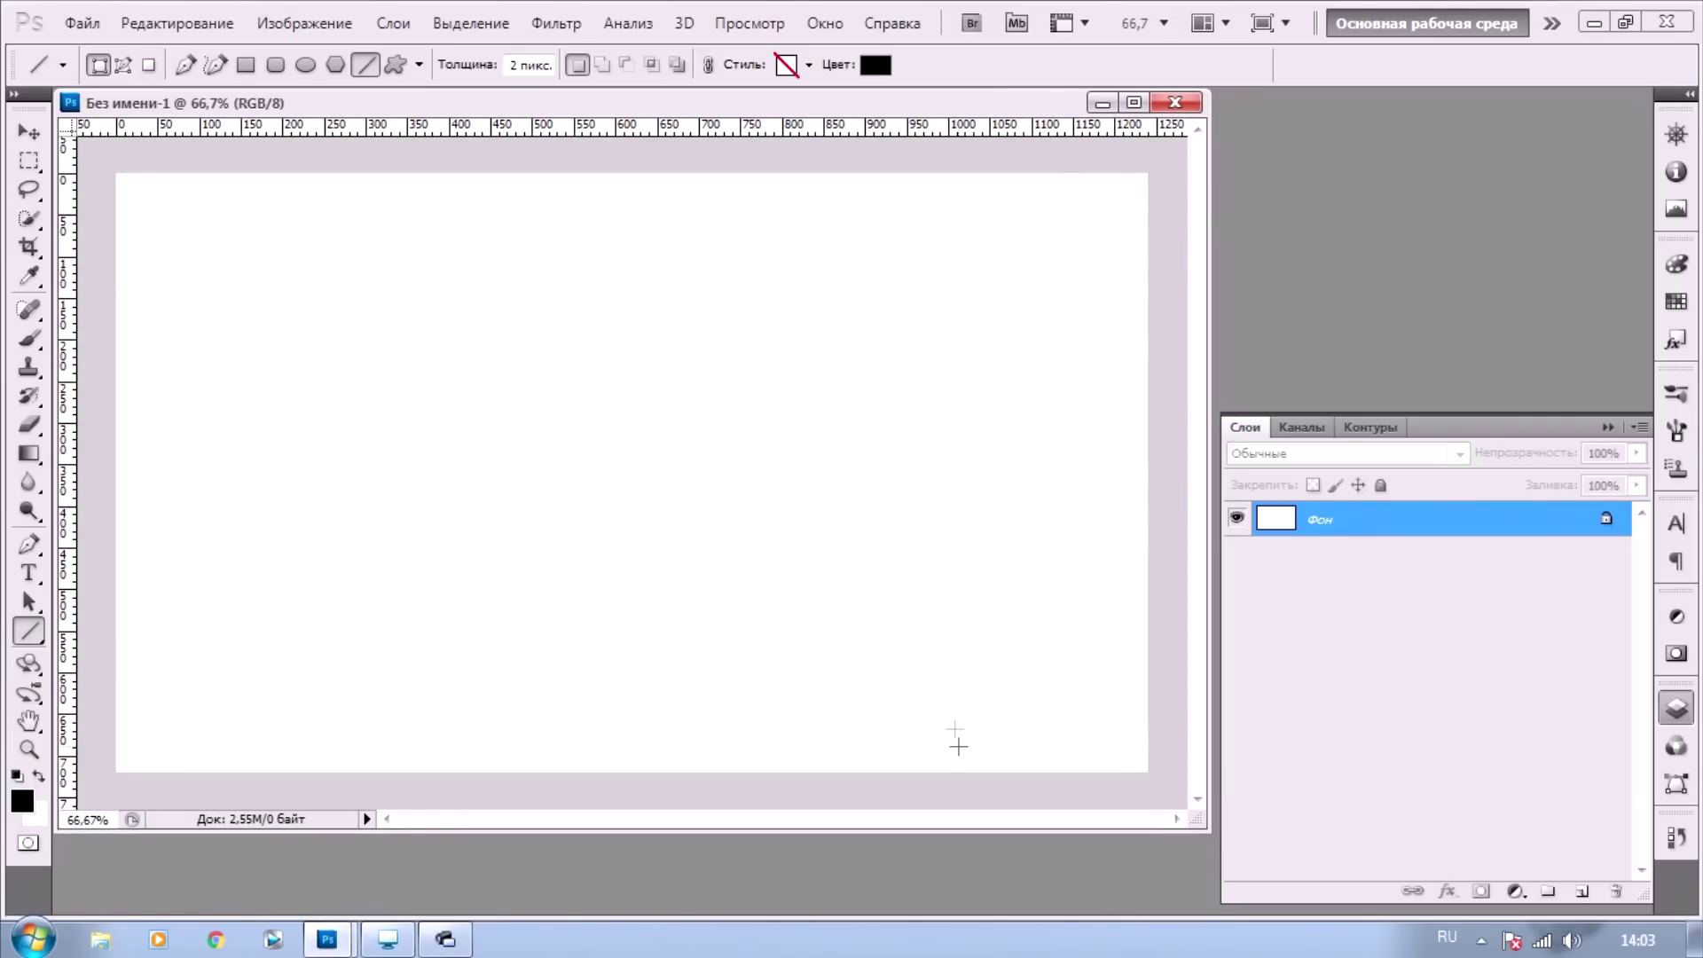
Place the deh-80prs head unit image at about 20% scale near the canvas's top centre
left_click(1593, 23)
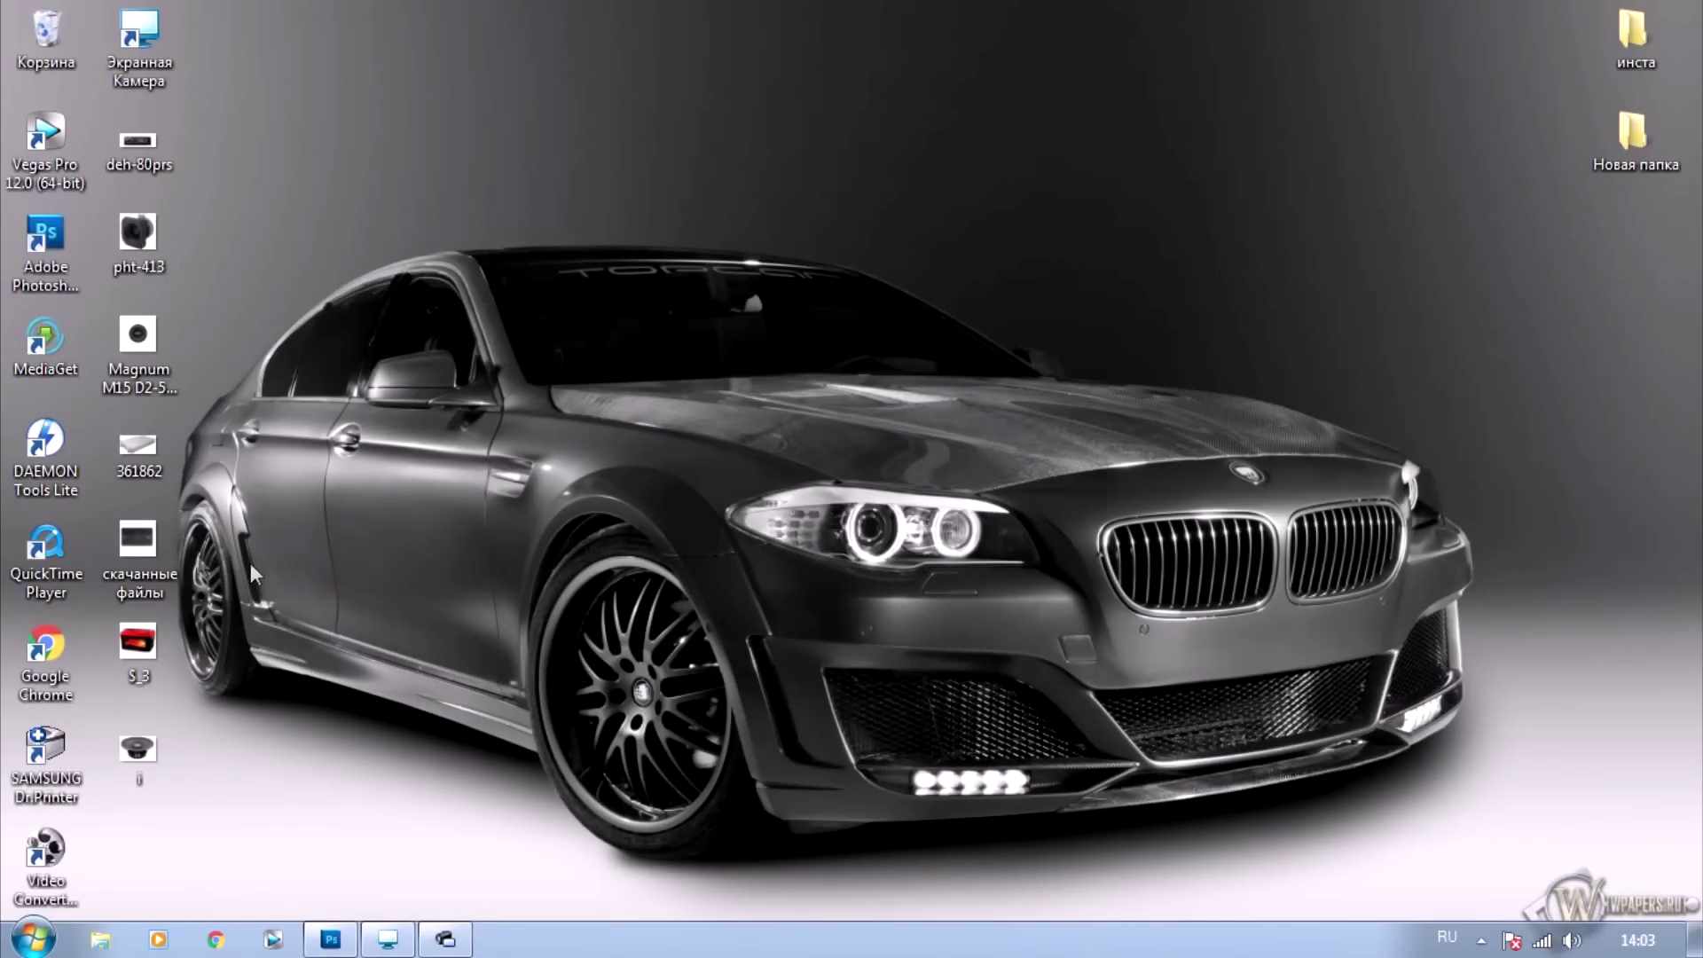
mouse_move(141, 146)
left_mouse_down()
mouse_move(306, 890)
mouse_move(578, 521)
left_mouse_up()
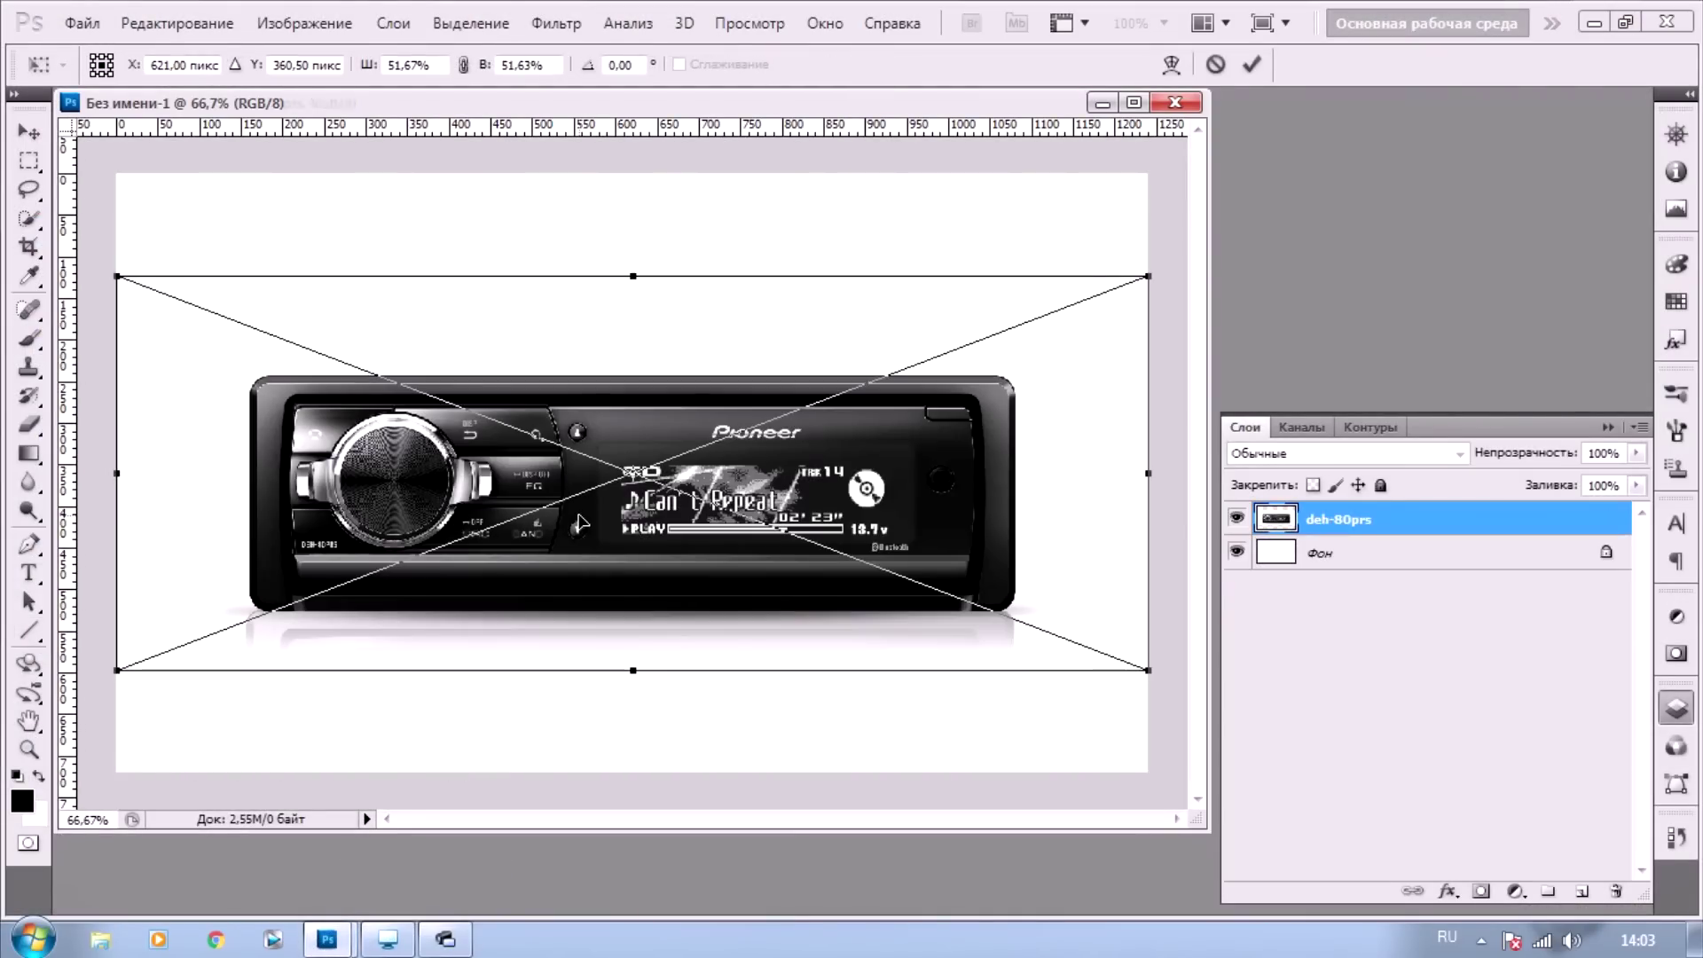
mouse_move(117, 670)
left_mouse_down()
mouse_move(624, 510)
mouse_move(764, 426)
left_mouse_up()
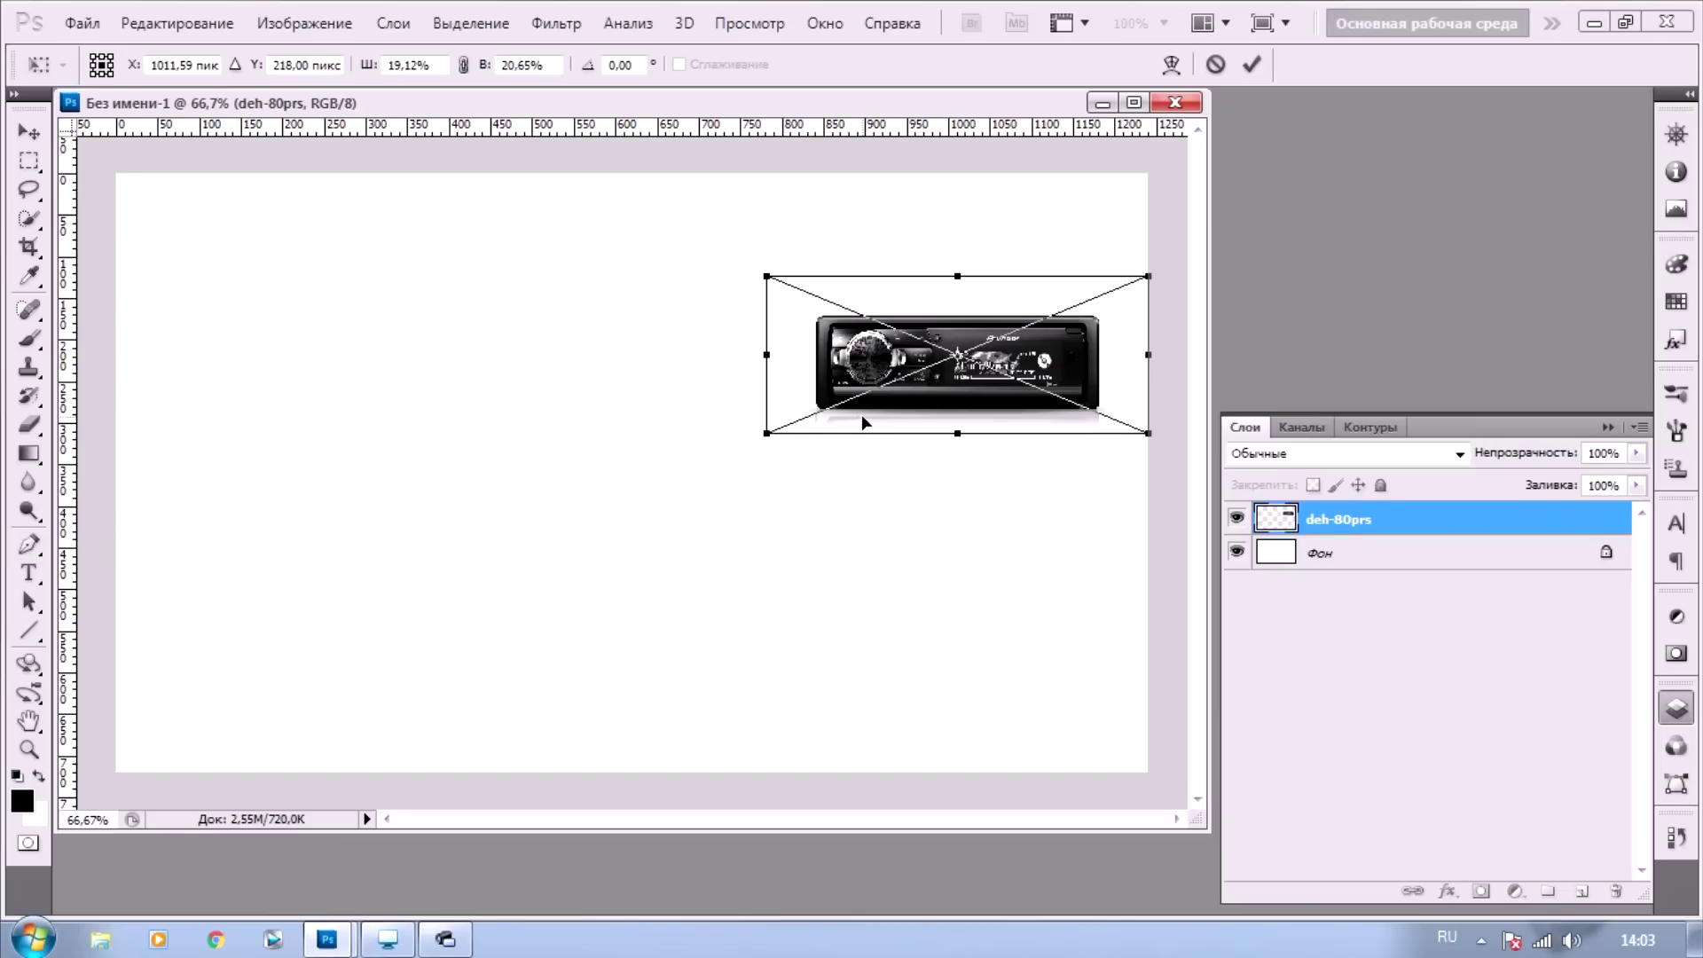
left_click_drag(895, 394, 600, 309)
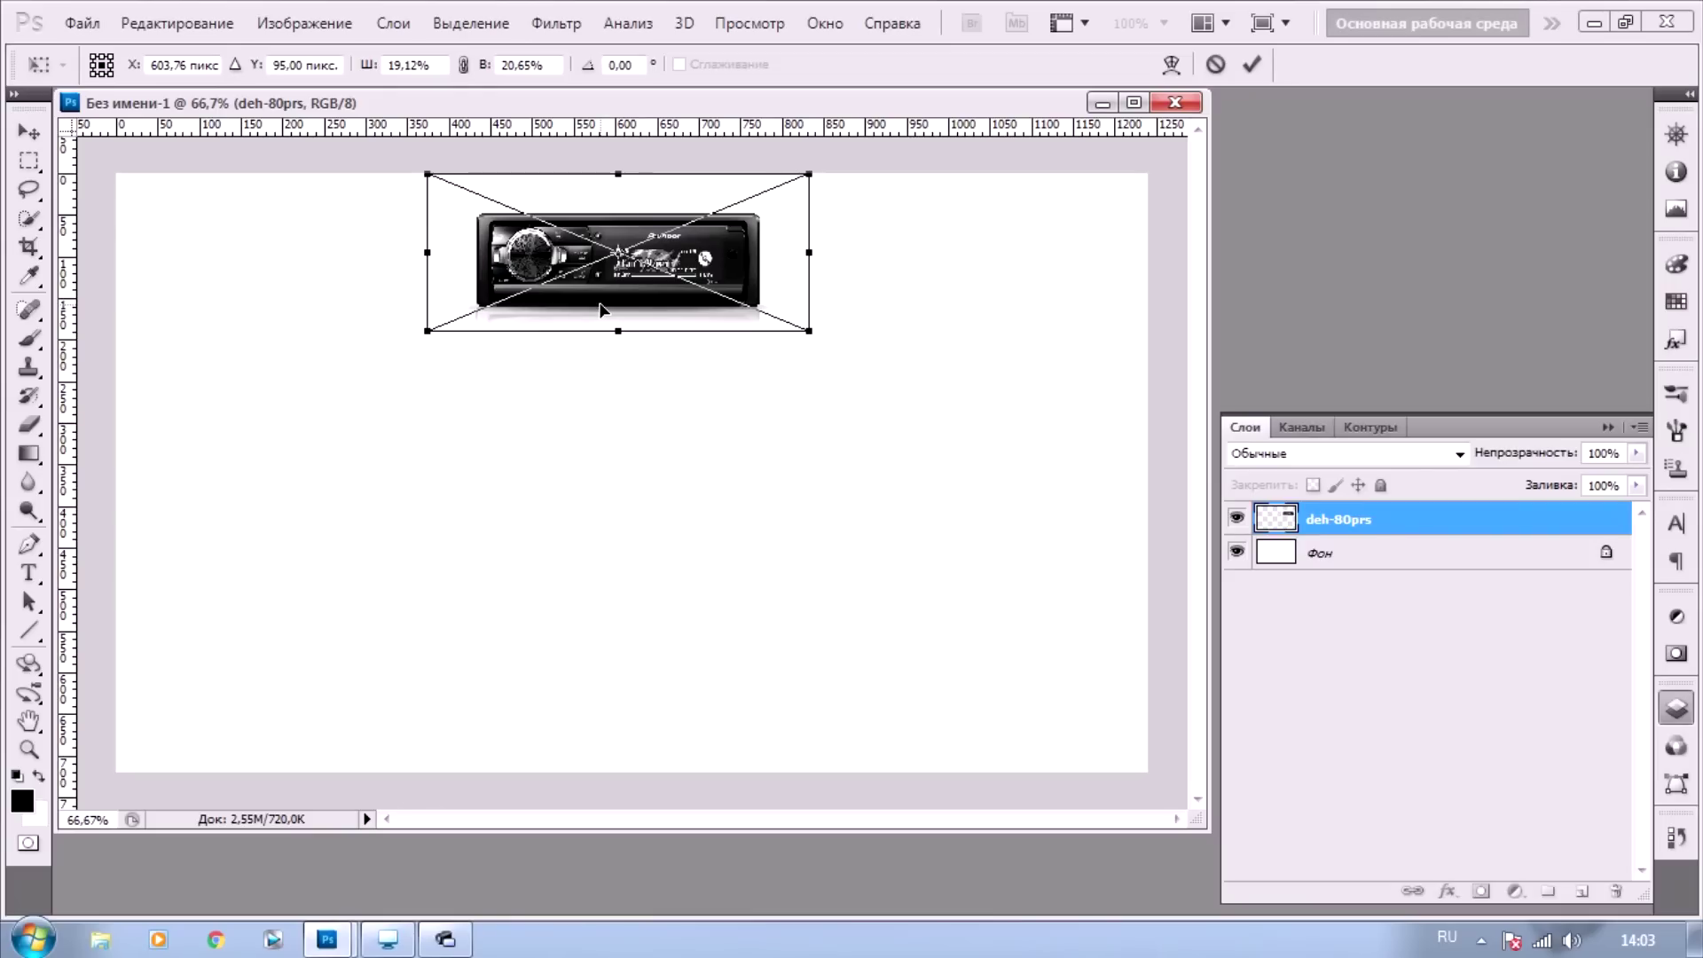
left_click(31, 603)
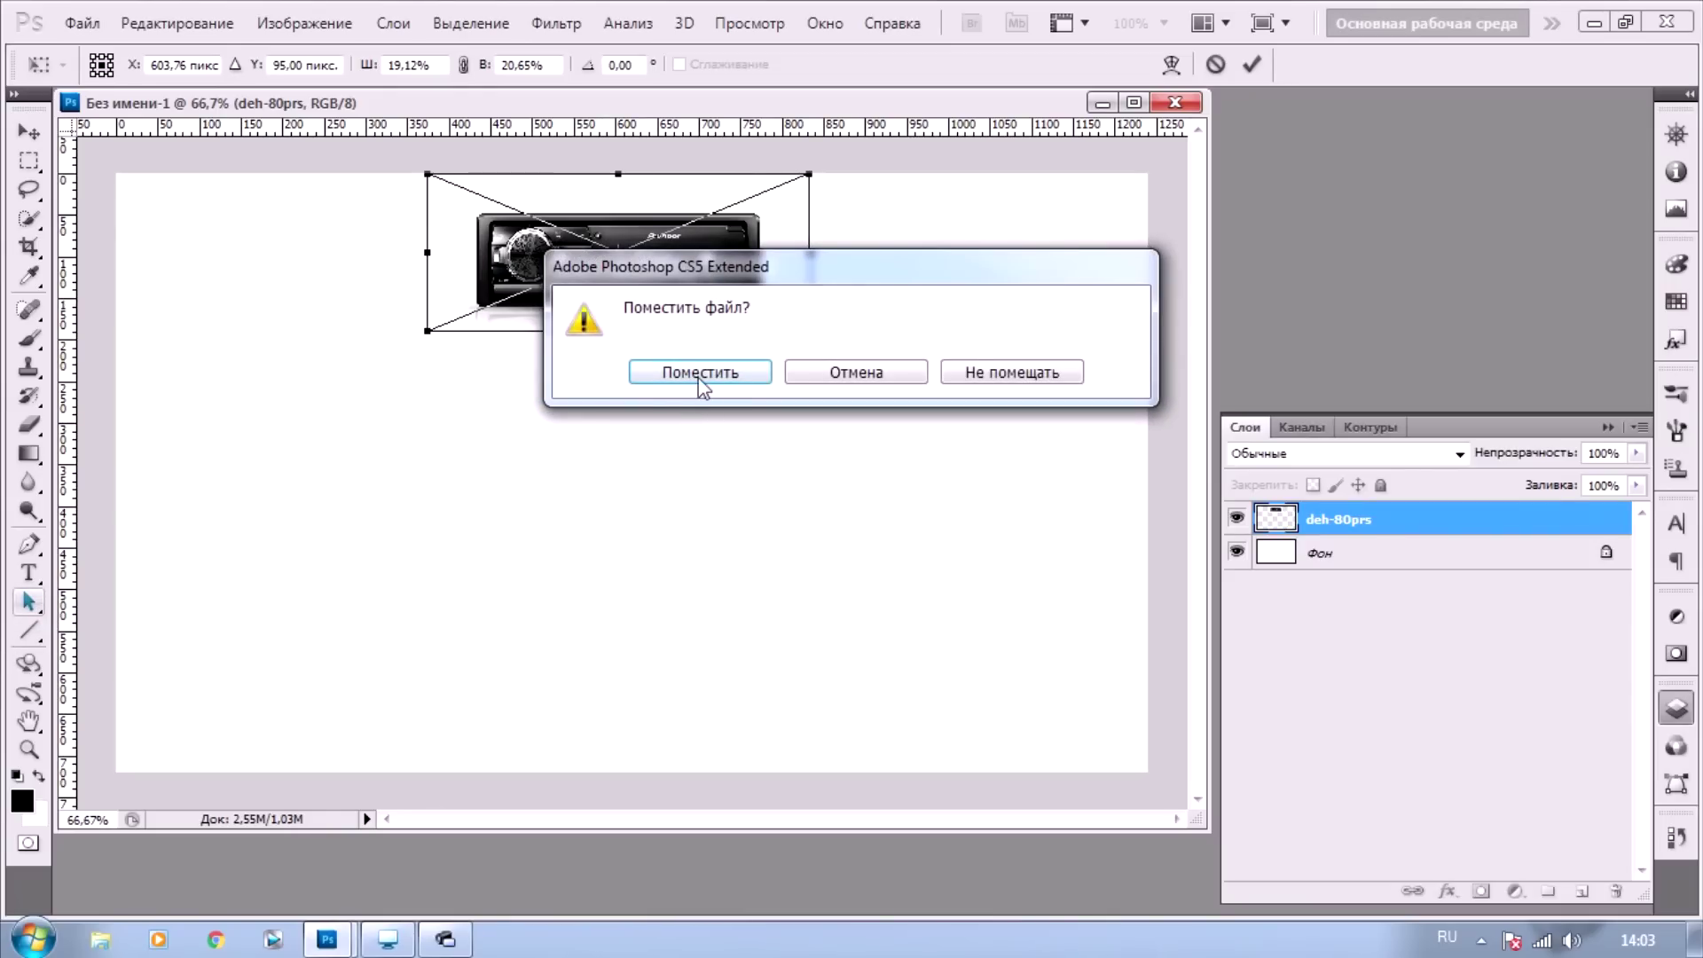
left_click(754, 383)
Place the black amplifier 'скачанные файлы', slightly widened, just below the head unit
left_click(1594, 22)
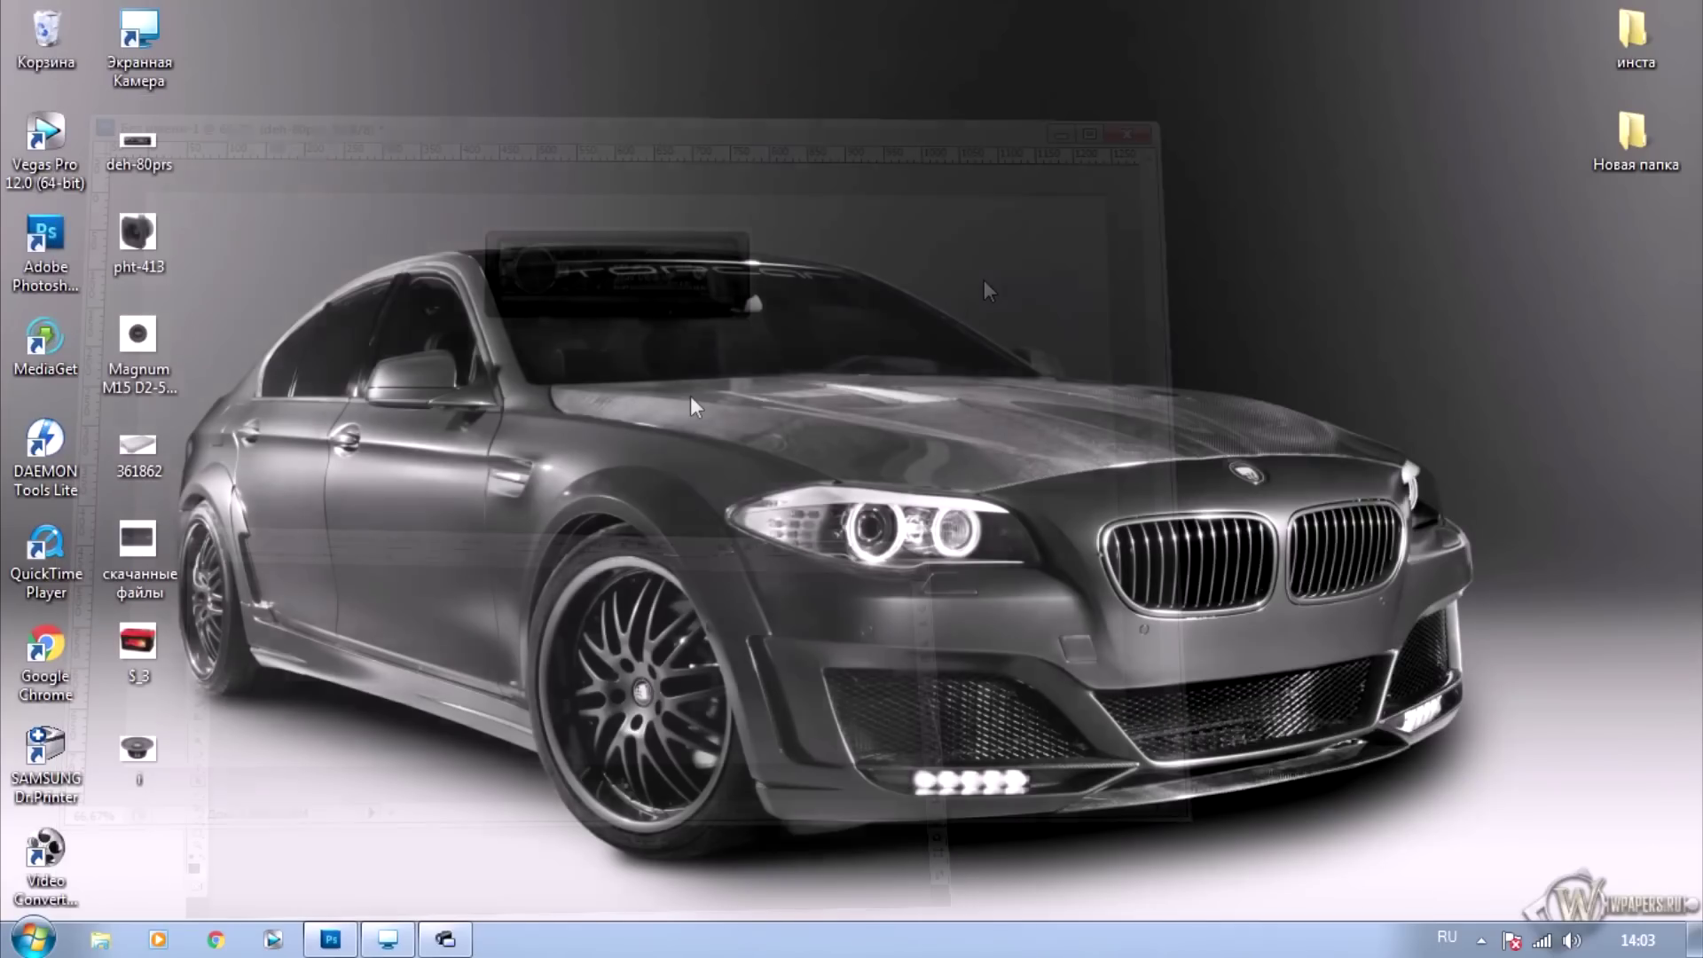
mouse_move(147, 543)
left_mouse_down()
mouse_move(323, 703)
mouse_move(342, 855)
mouse_move(330, 938)
mouse_move(614, 467)
left_mouse_up()
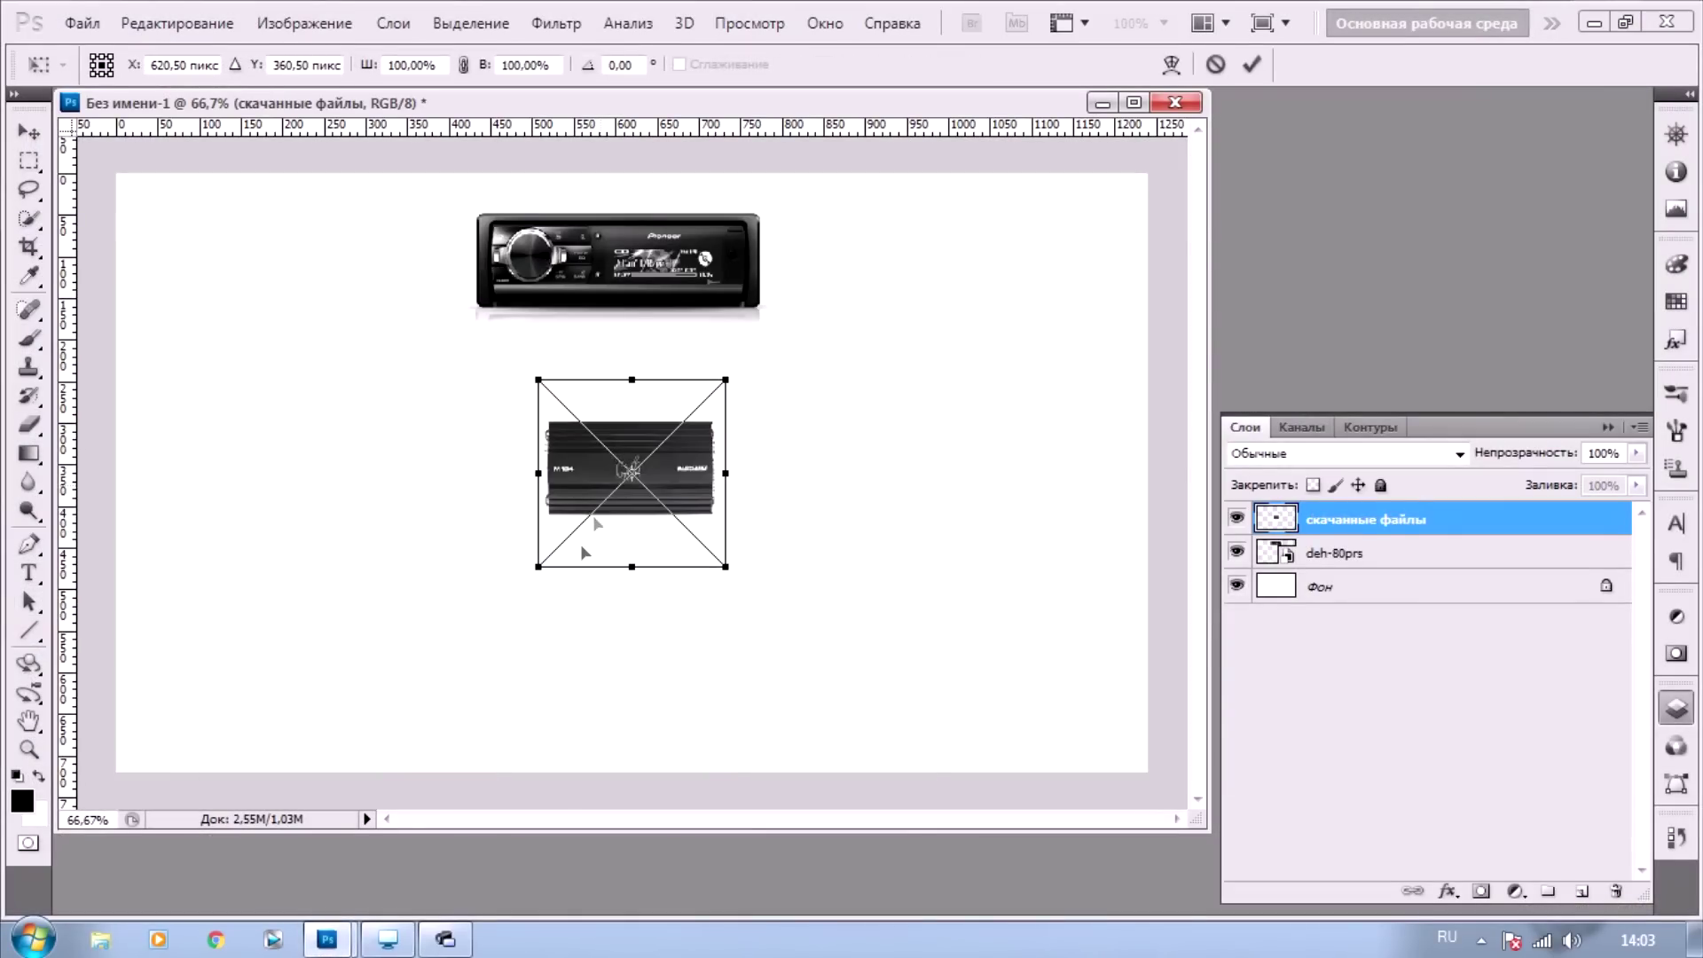
mouse_move(538, 568)
left_mouse_down()
mouse_move(458, 555)
mouse_move(483, 577)
left_mouse_up()
left_click_drag(595, 527, 609, 480)
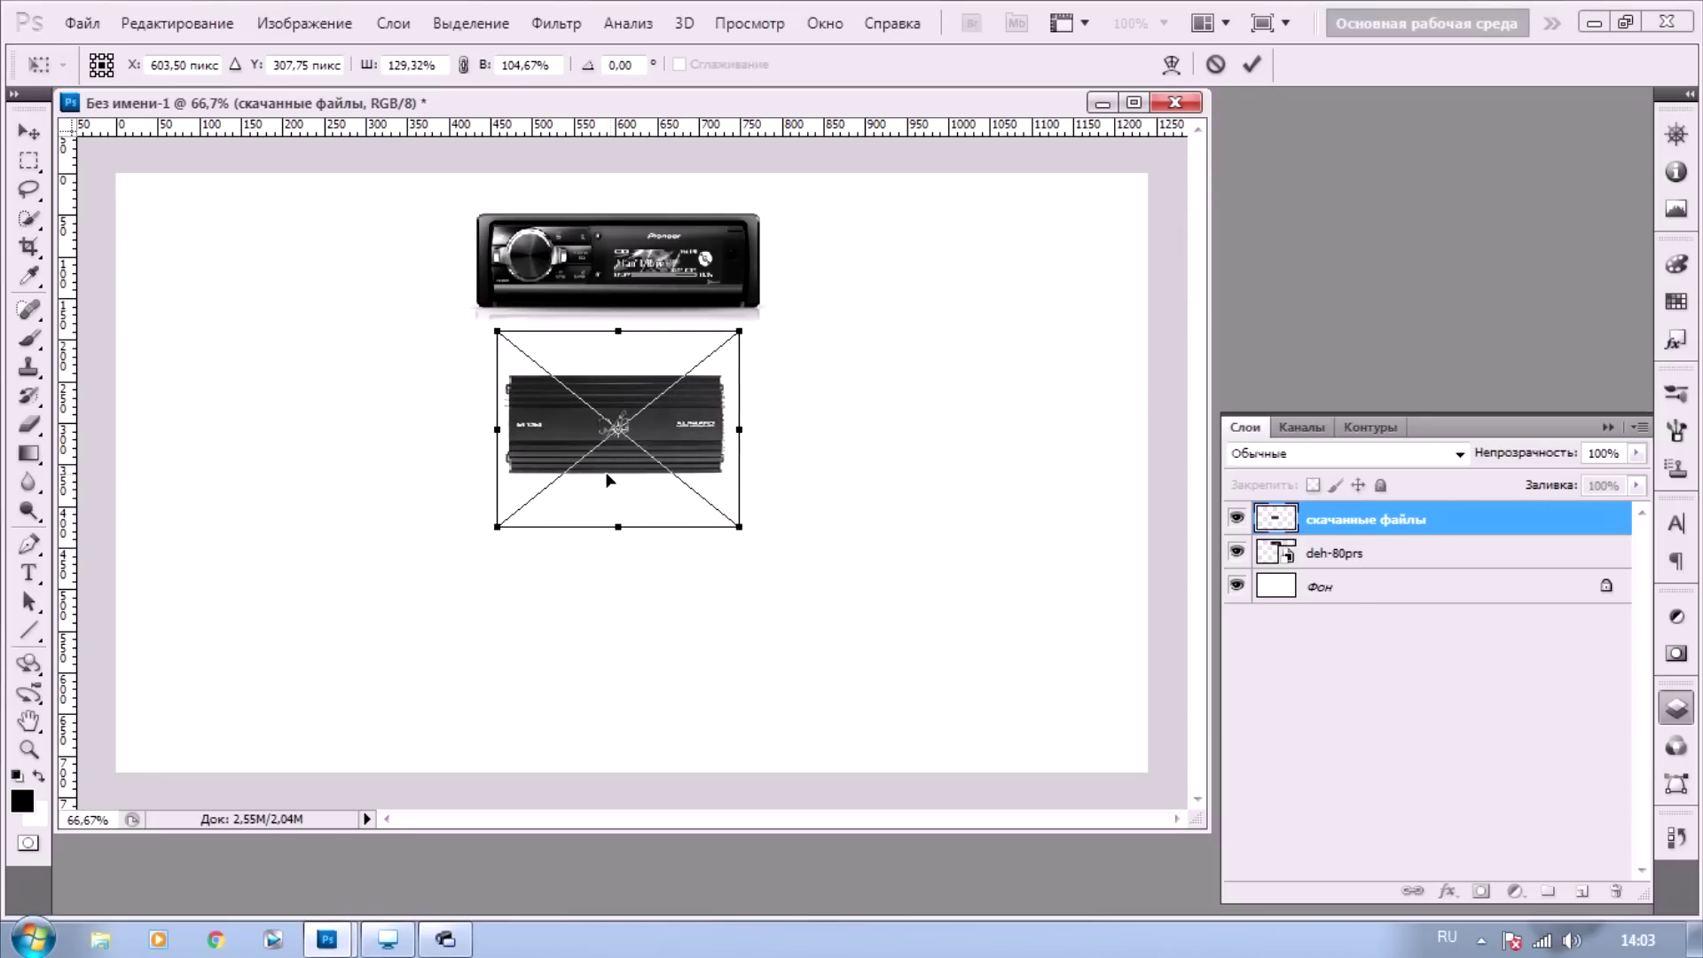
key("Right")
key("Right")
key("Right")
key("Right")
key("Right")
key("Right")
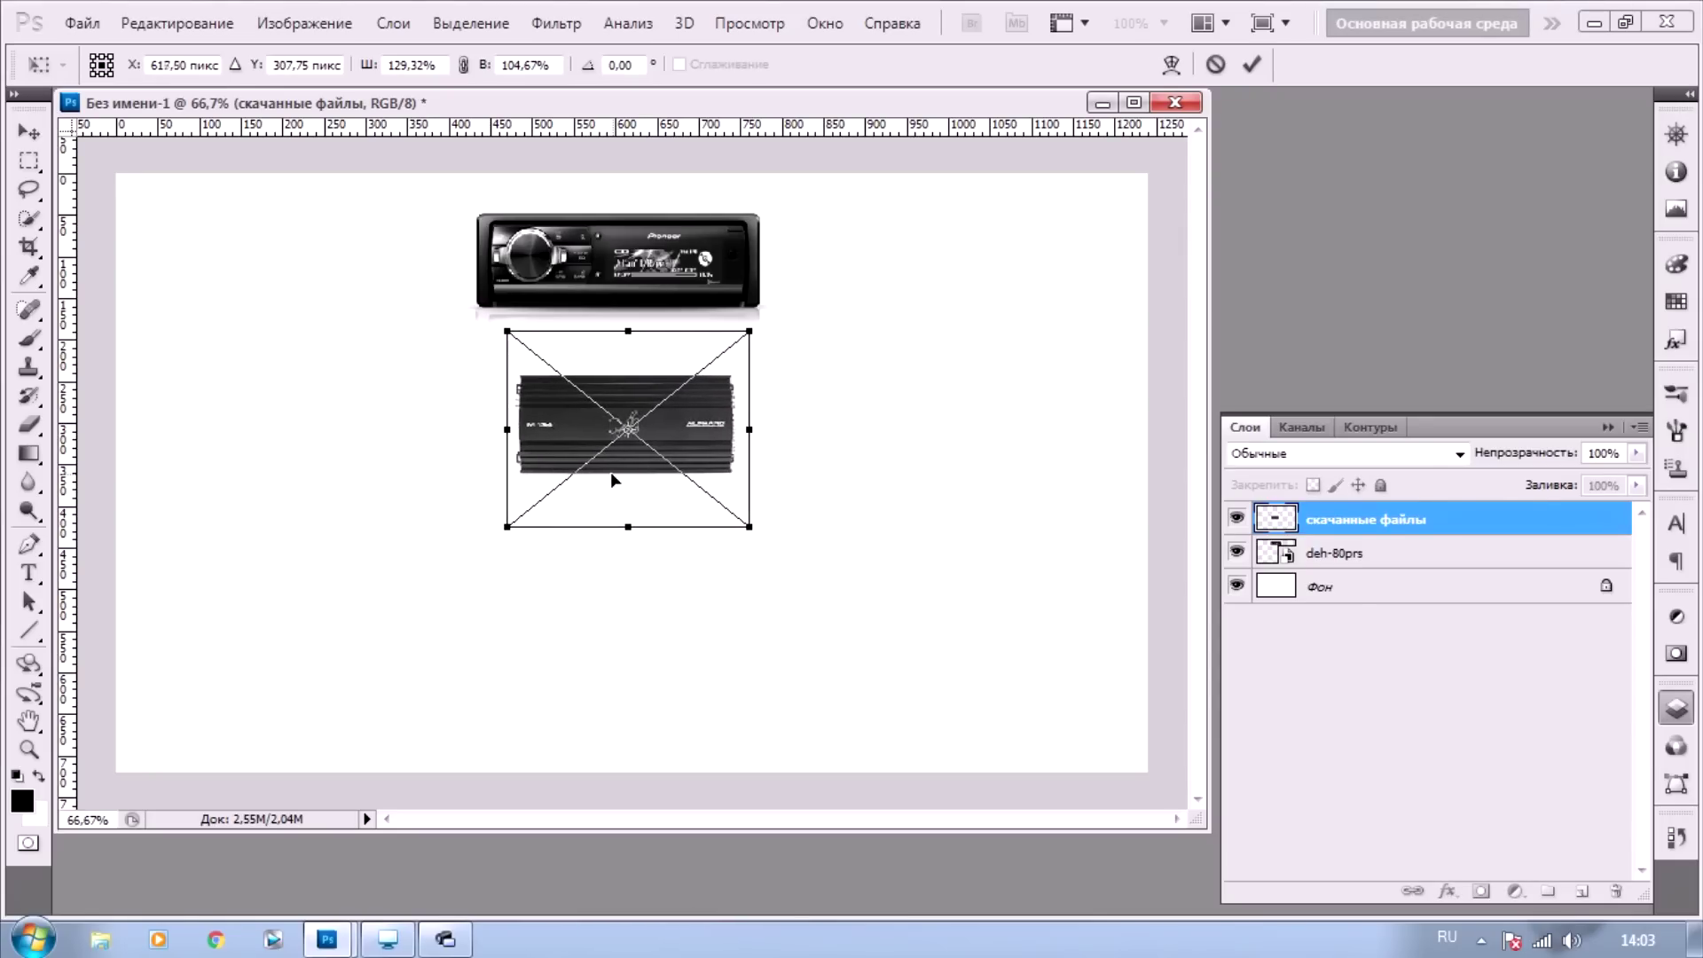
key("Right")
key("Right")
key("ctrl+z")
left_click(37, 619)
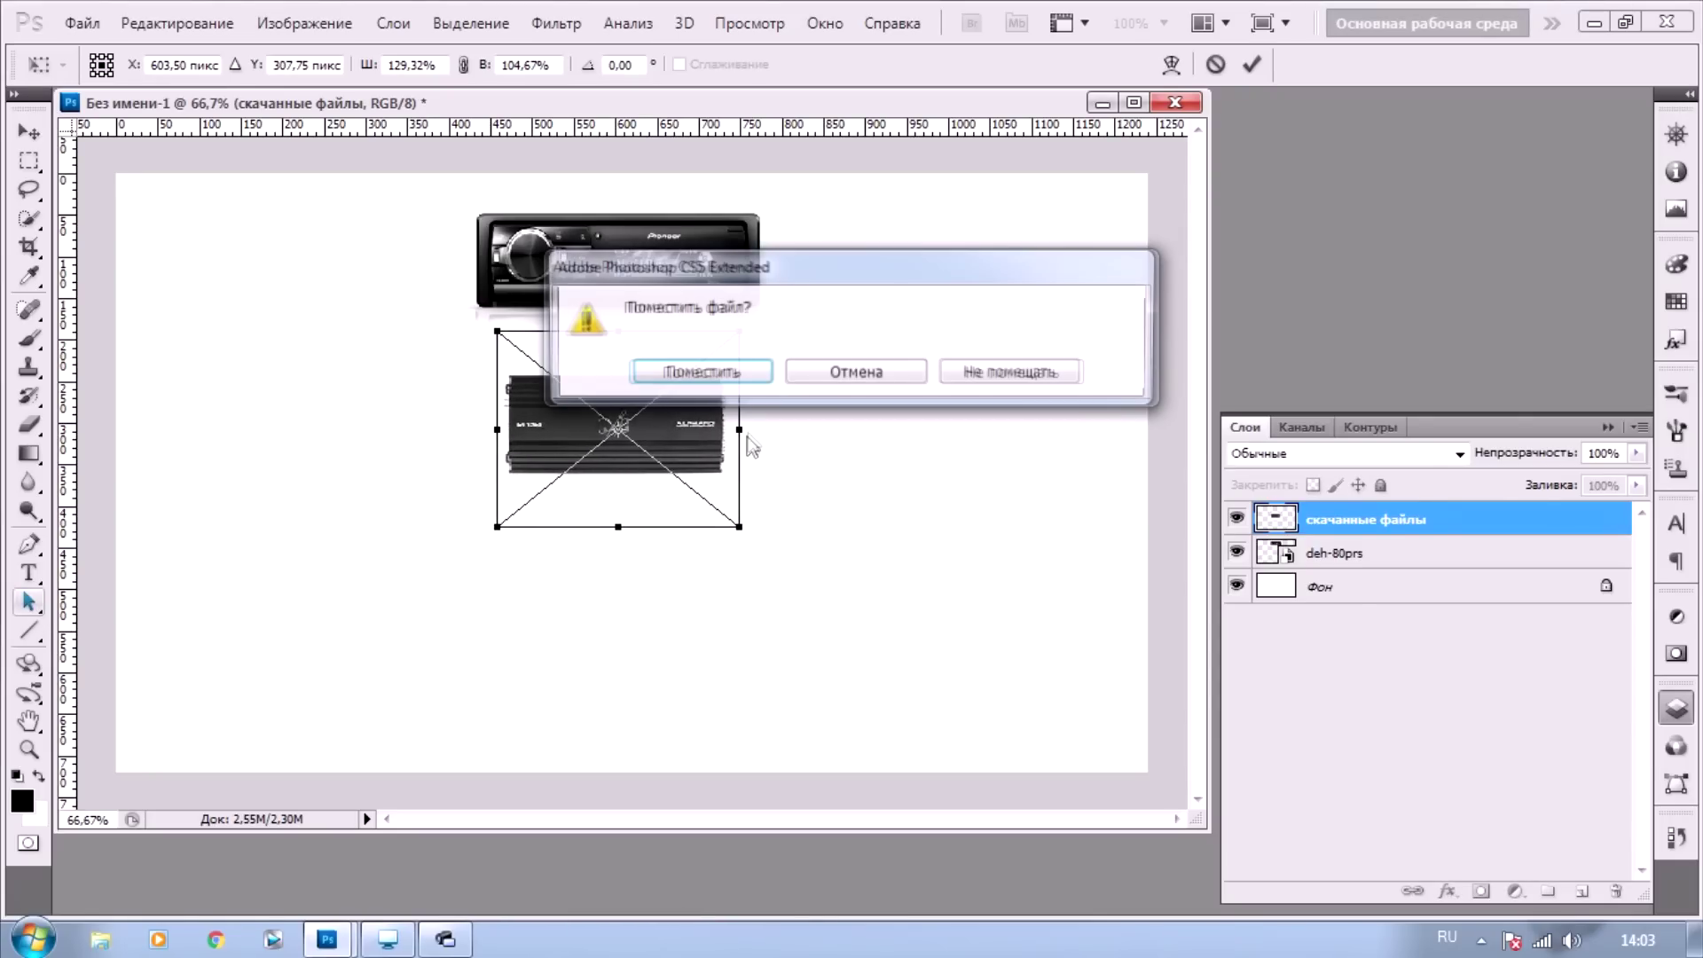
left_click(669, 471)
Place the silver 361862 amplifier, slightly shrunk, below the black amplifier
left_click(1593, 24)
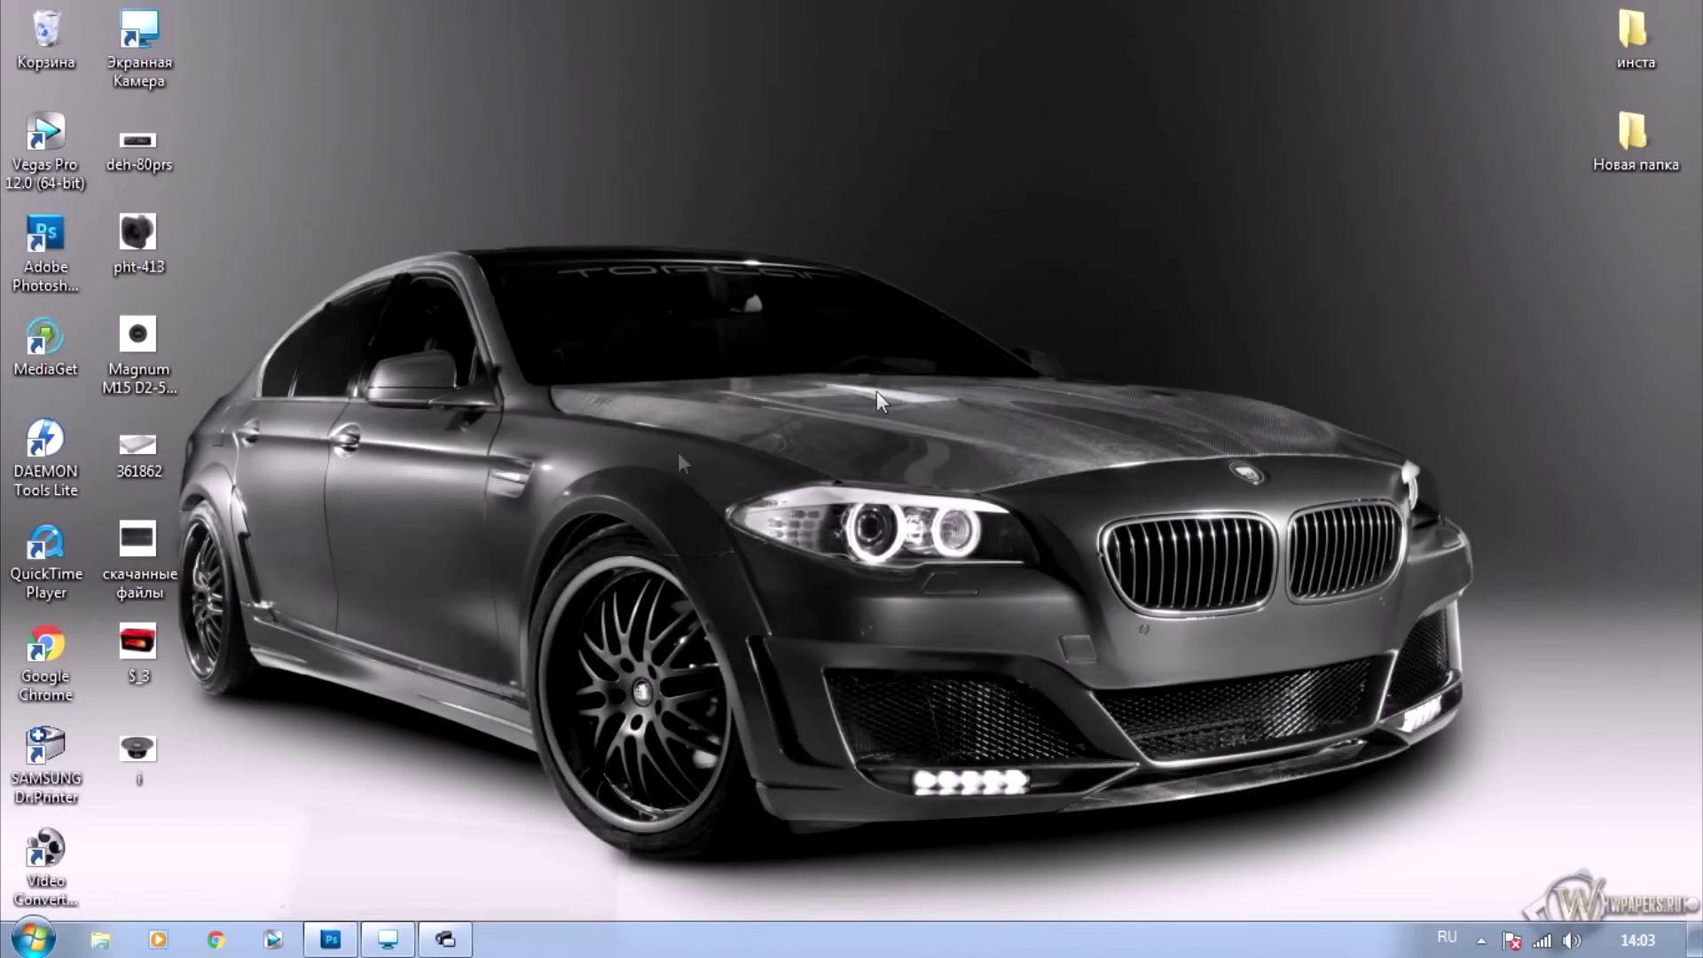
mouse_move(137, 448)
left_mouse_down()
mouse_move(321, 838)
mouse_move(581, 621)
left_mouse_up()
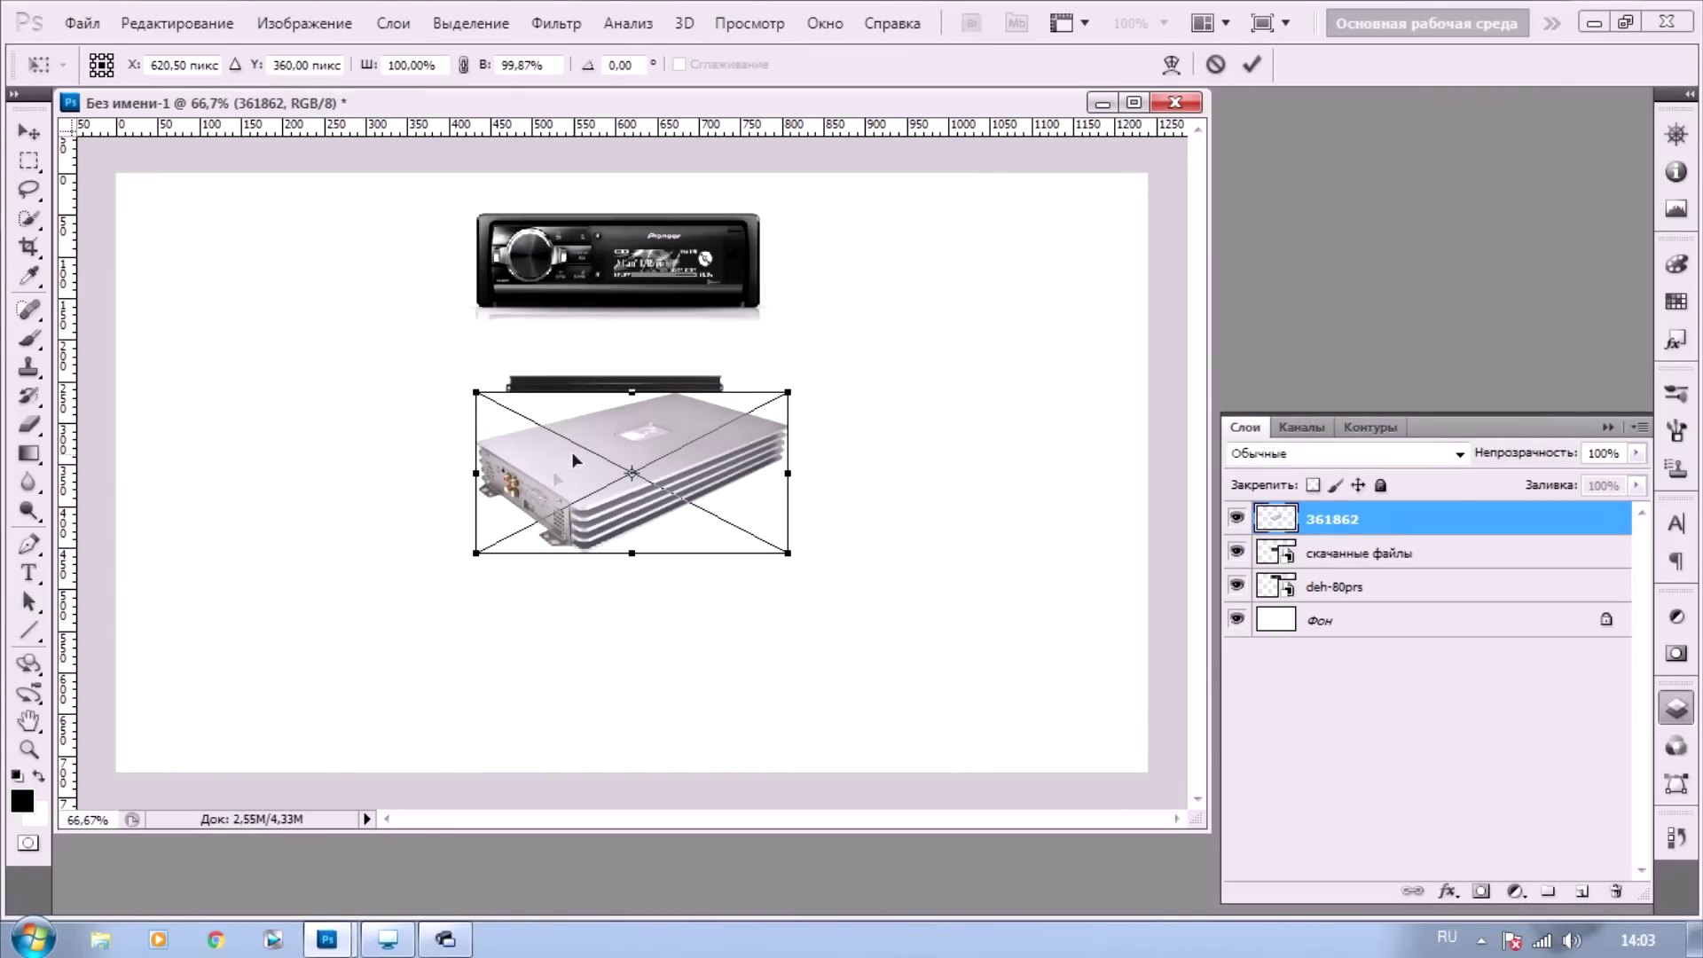
left_click_drag(573, 455, 546, 572)
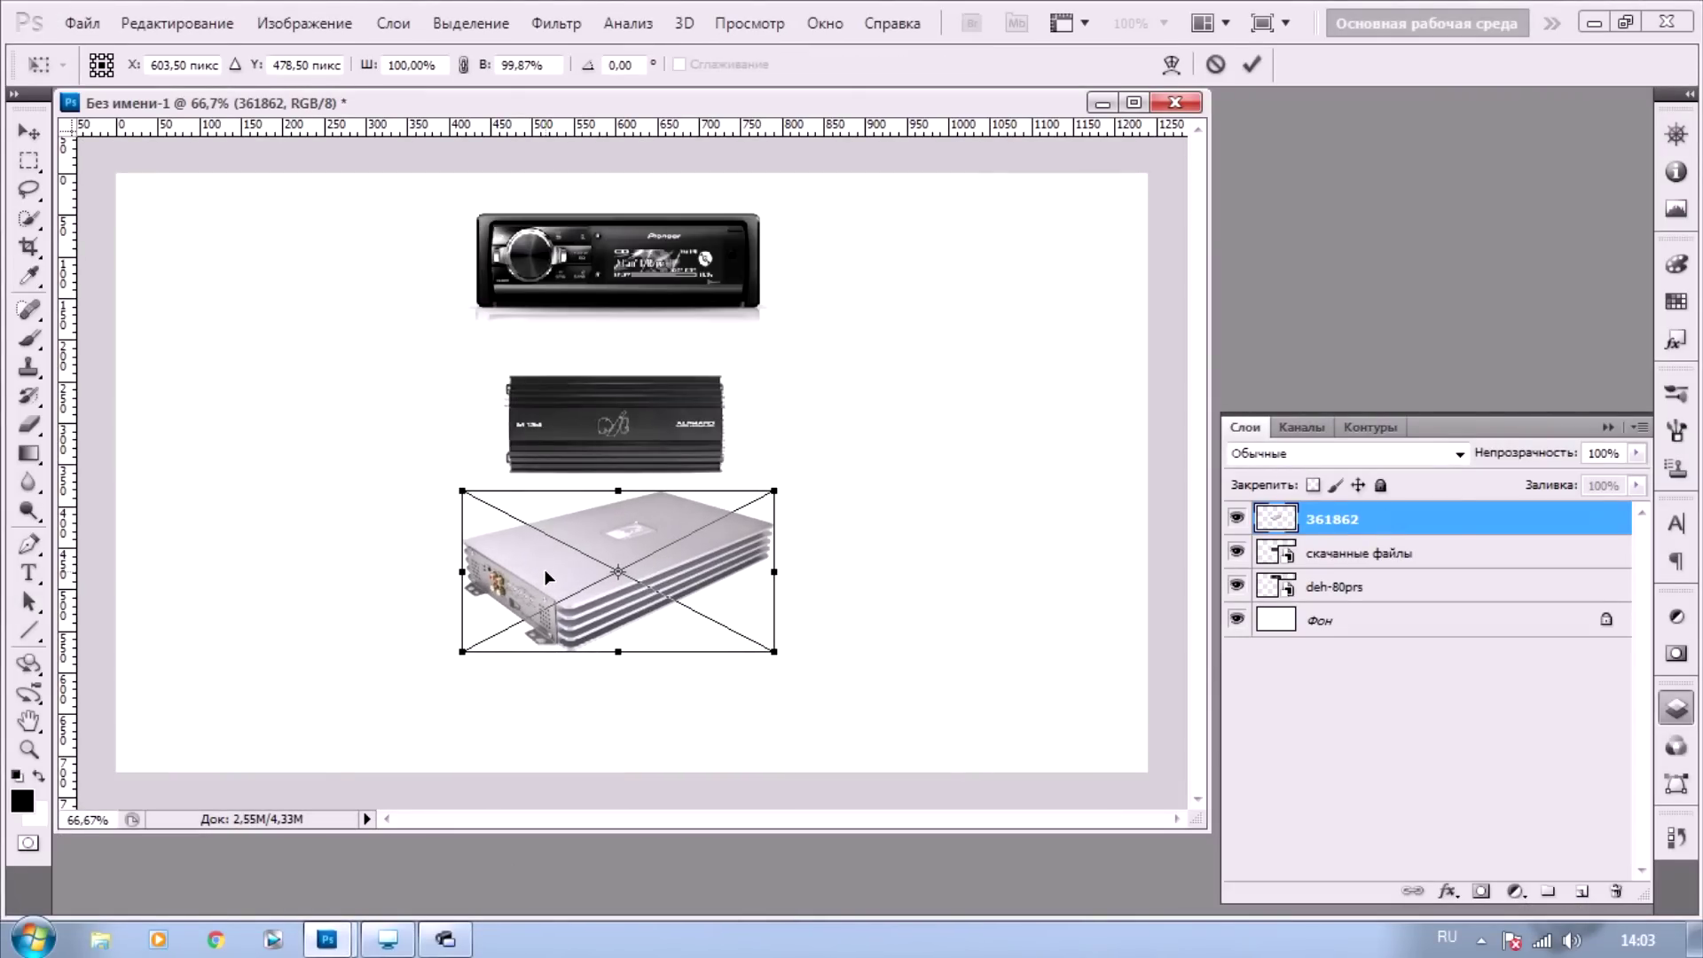
left_click_drag(462, 652, 486, 634)
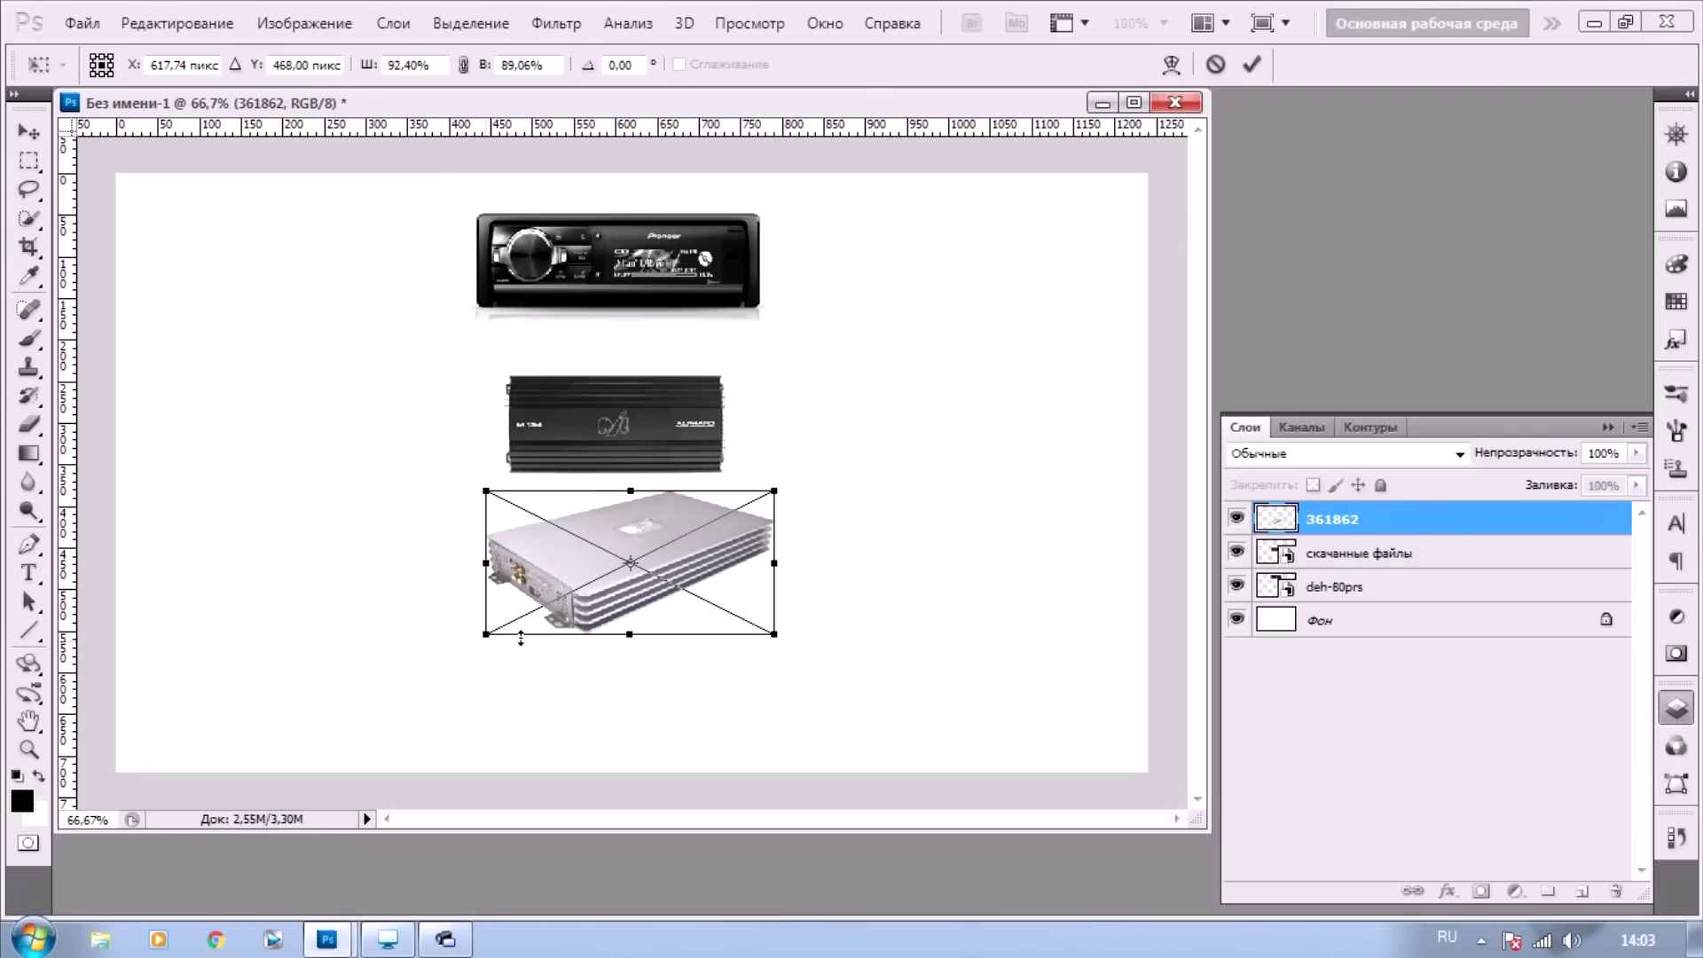
left_click_drag(607, 595, 594, 617)
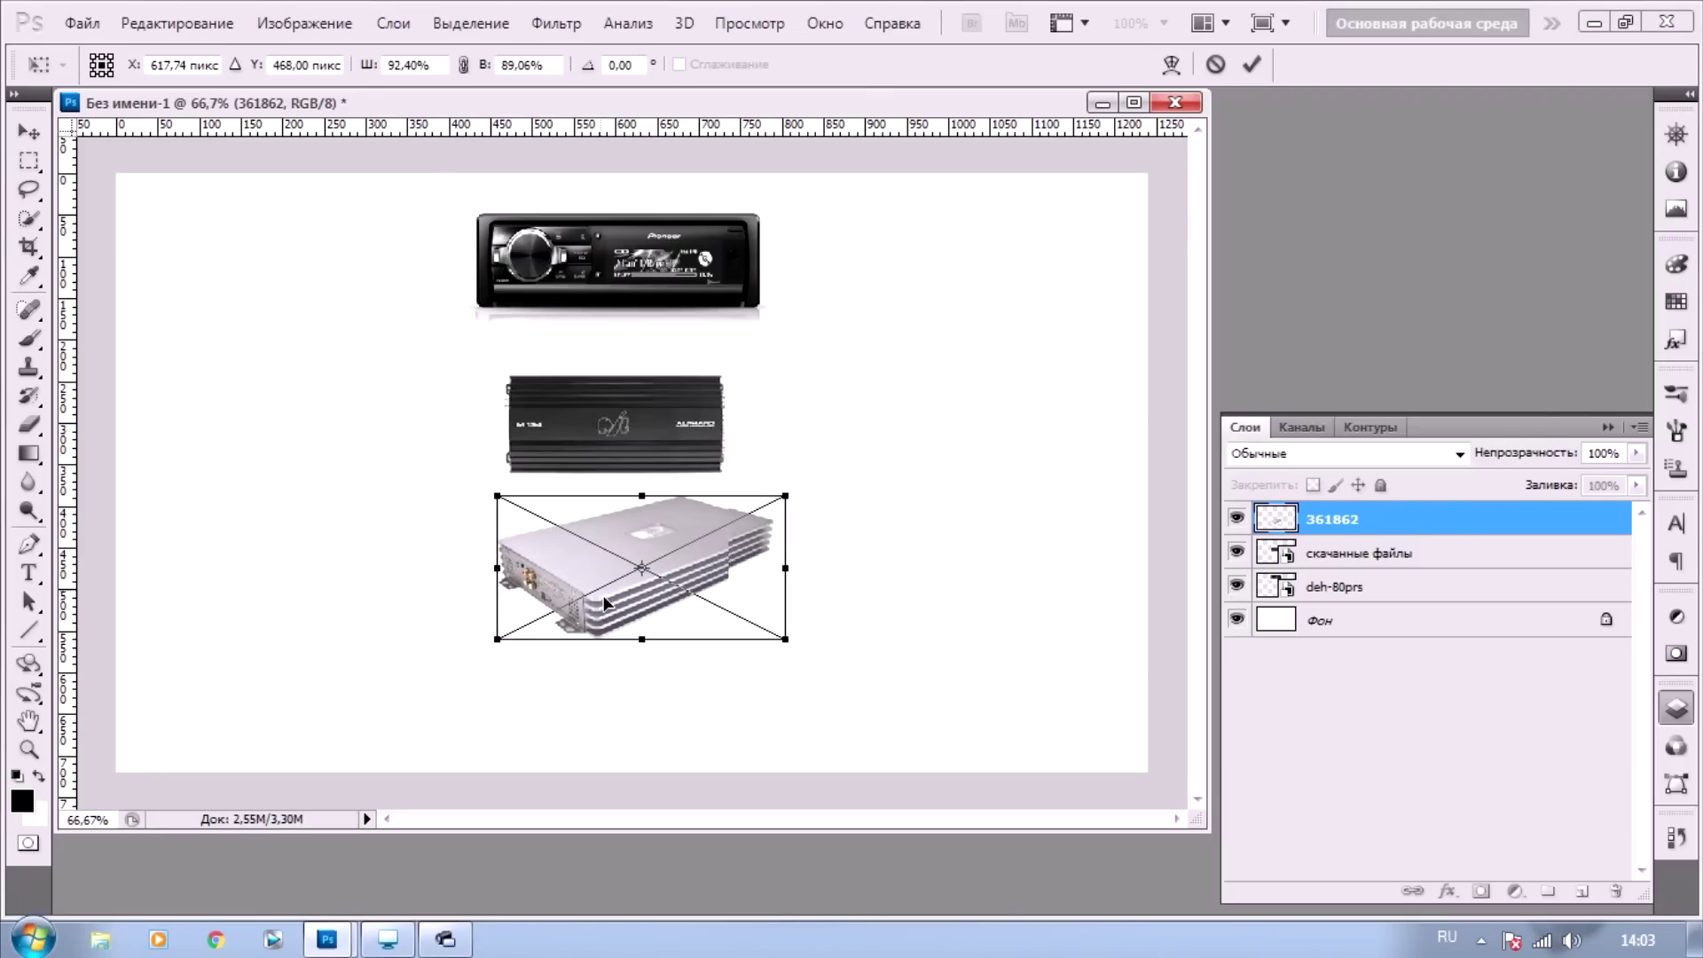
left_click(29, 602)
left_click(683, 372)
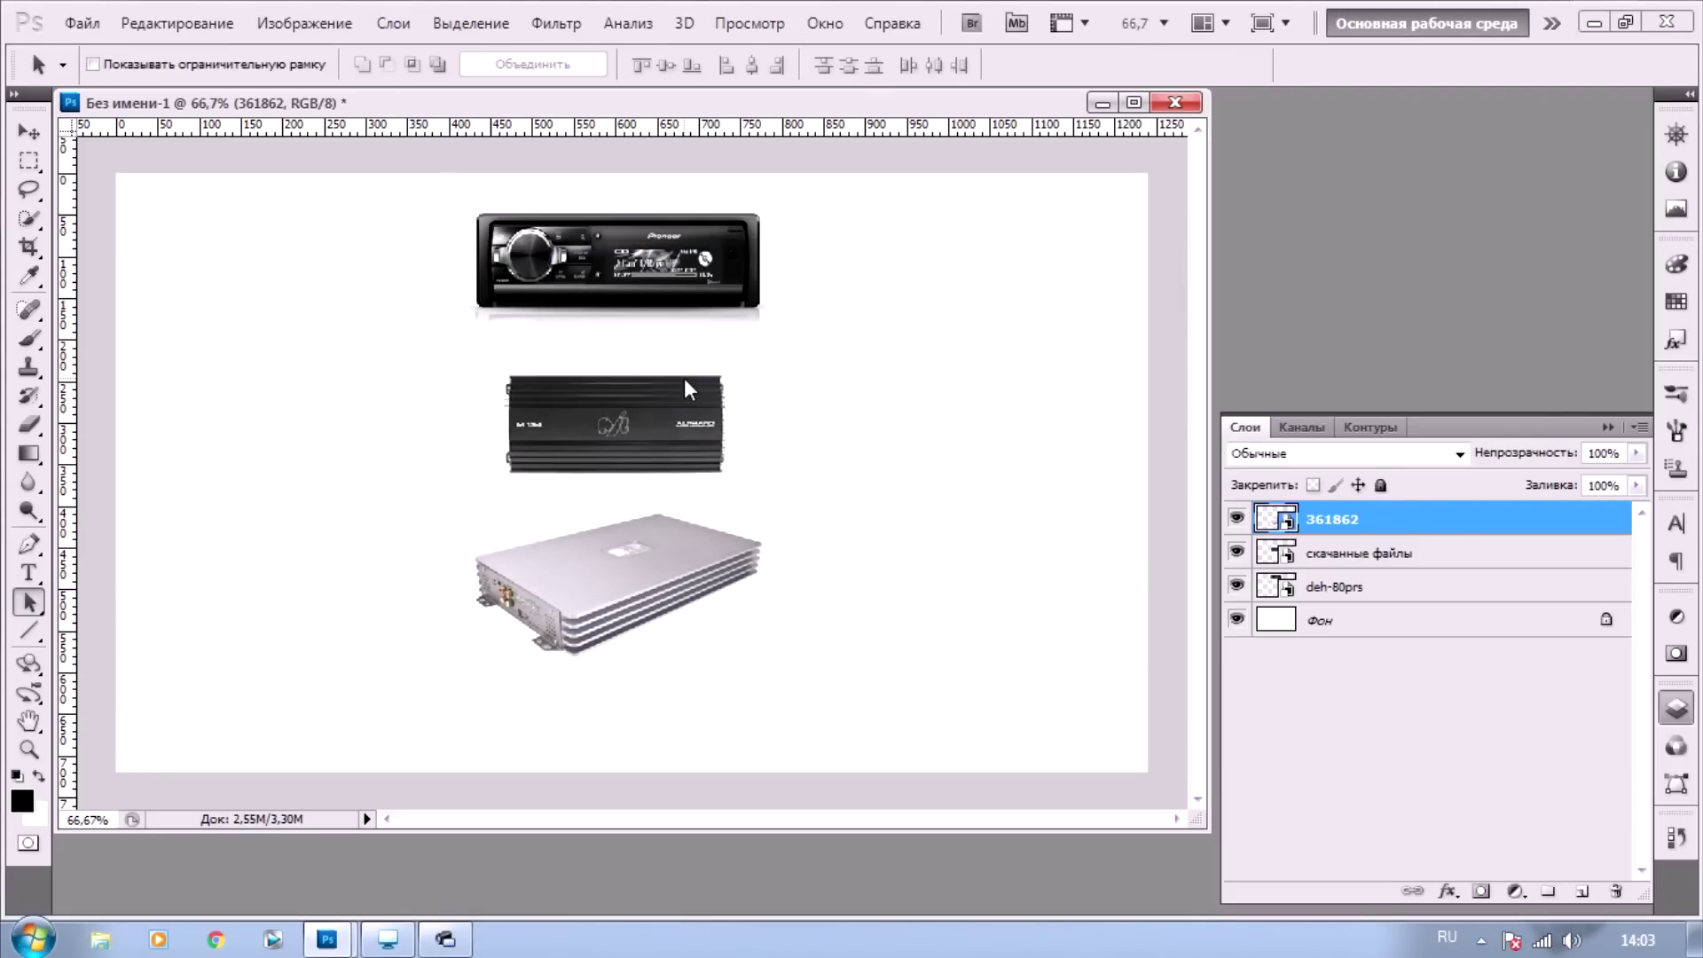
left_click(1608, 15)
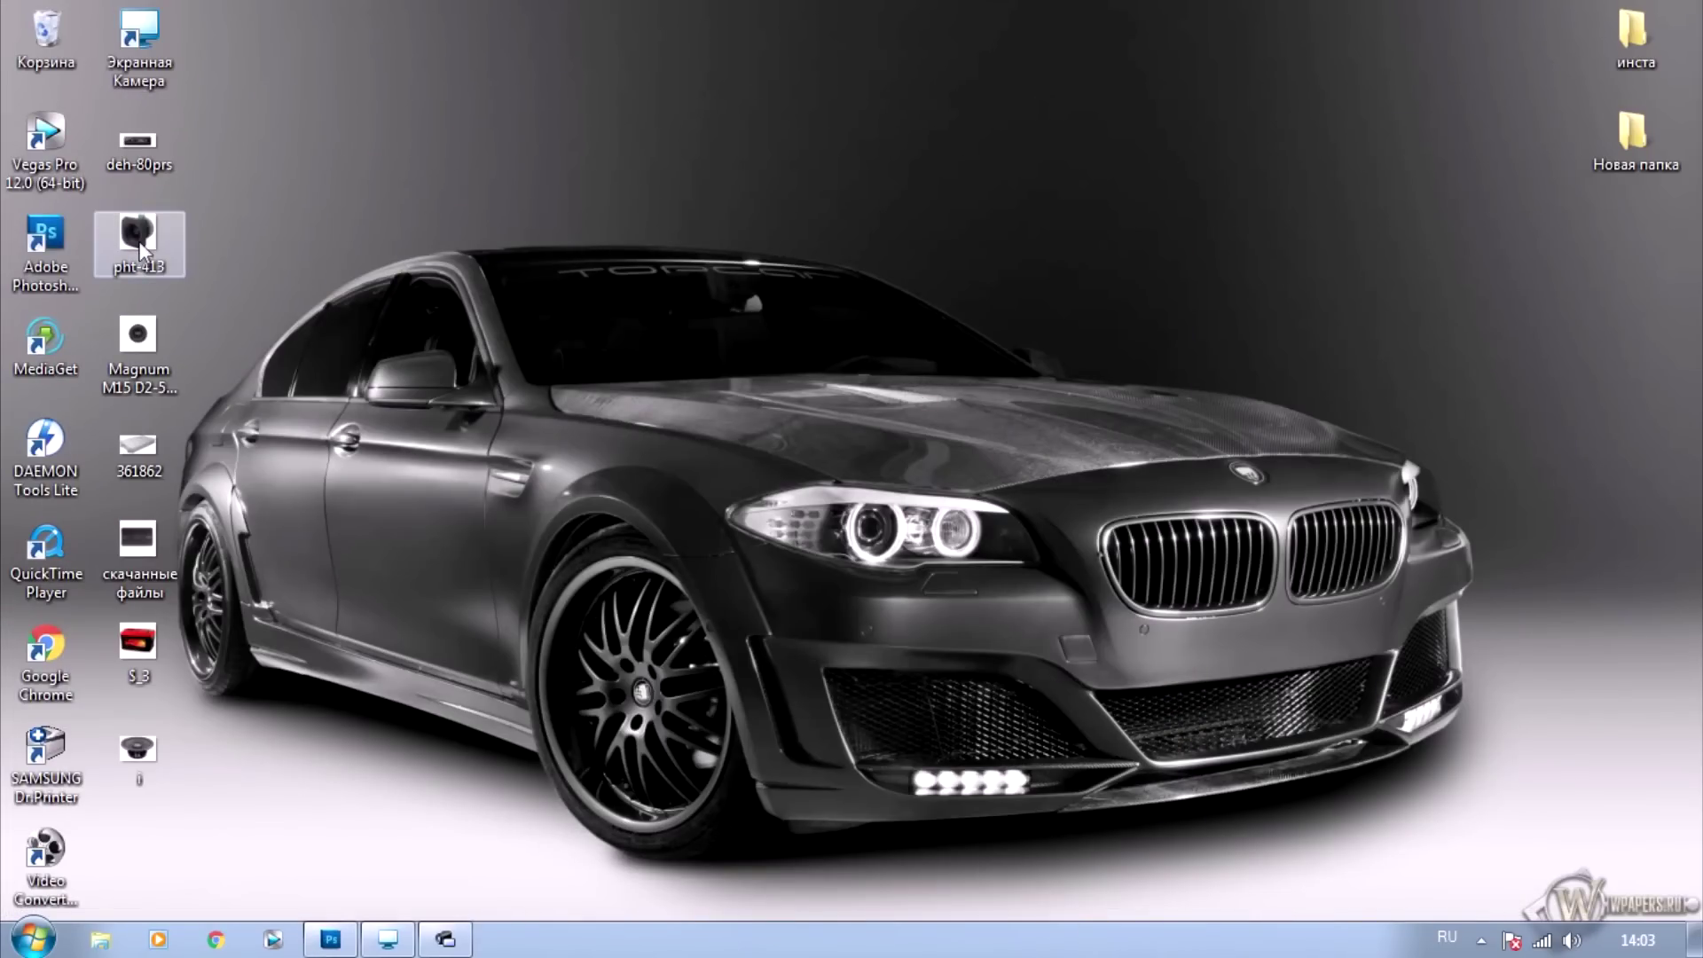
Place the pht-413 tweeter at about 30% scale to the right of the head unit
left_click_drag(142, 251, 333, 934)
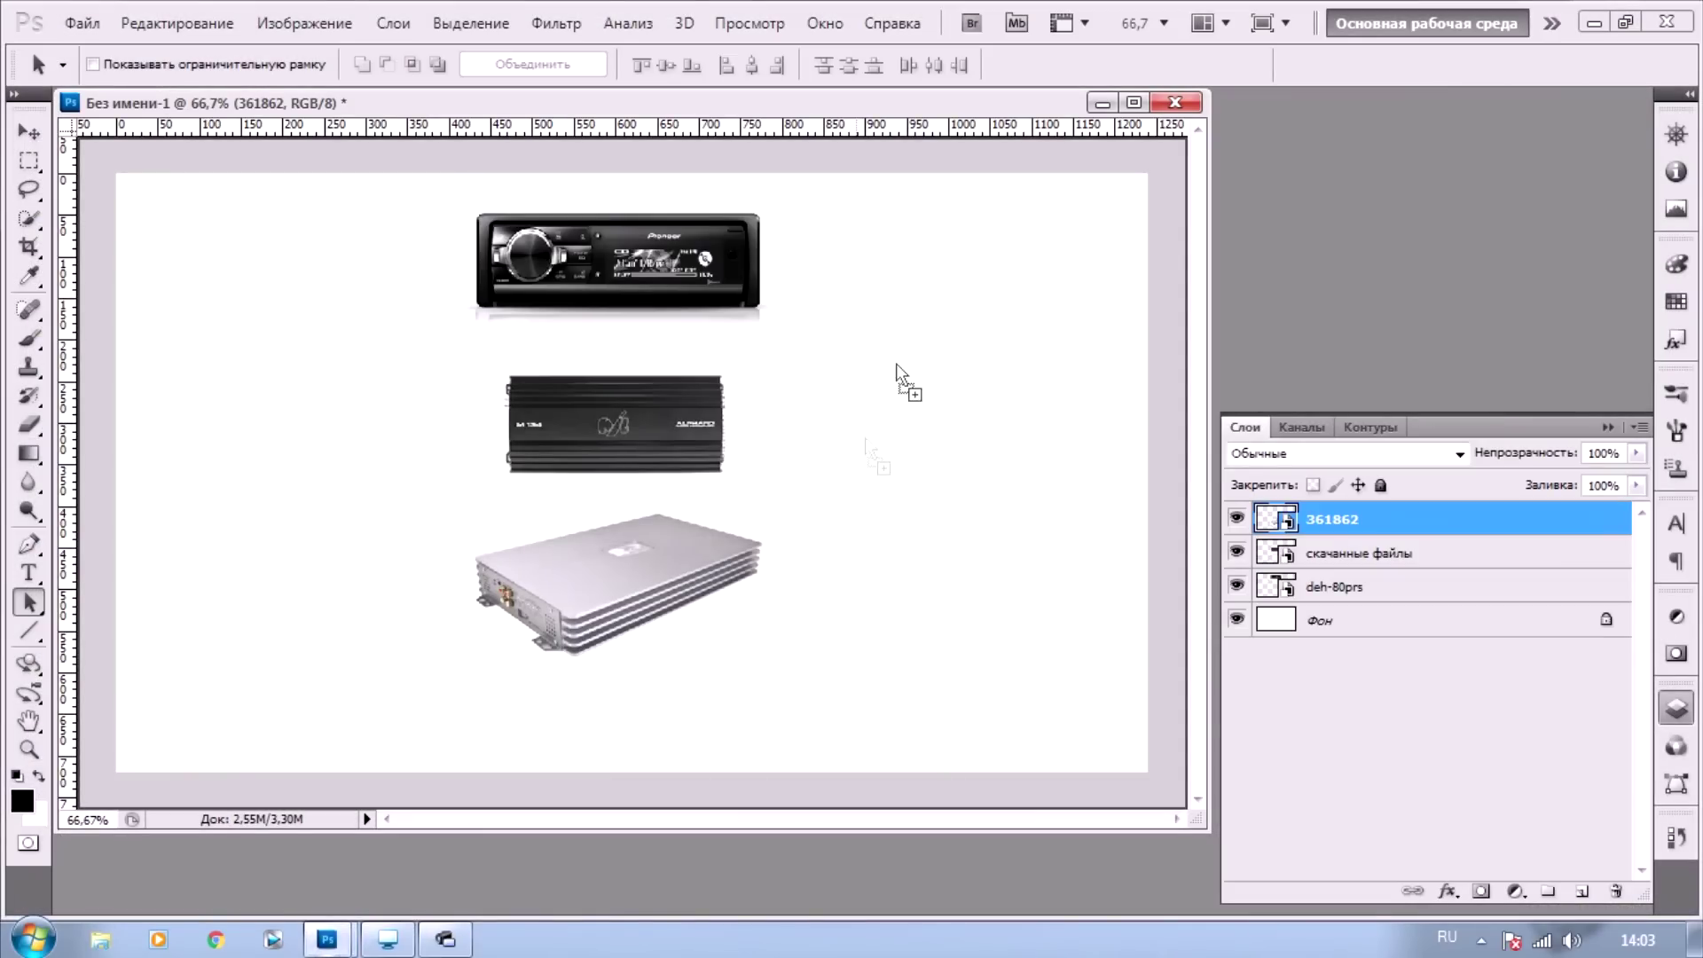
left_click_drag(333, 933, 896, 364)
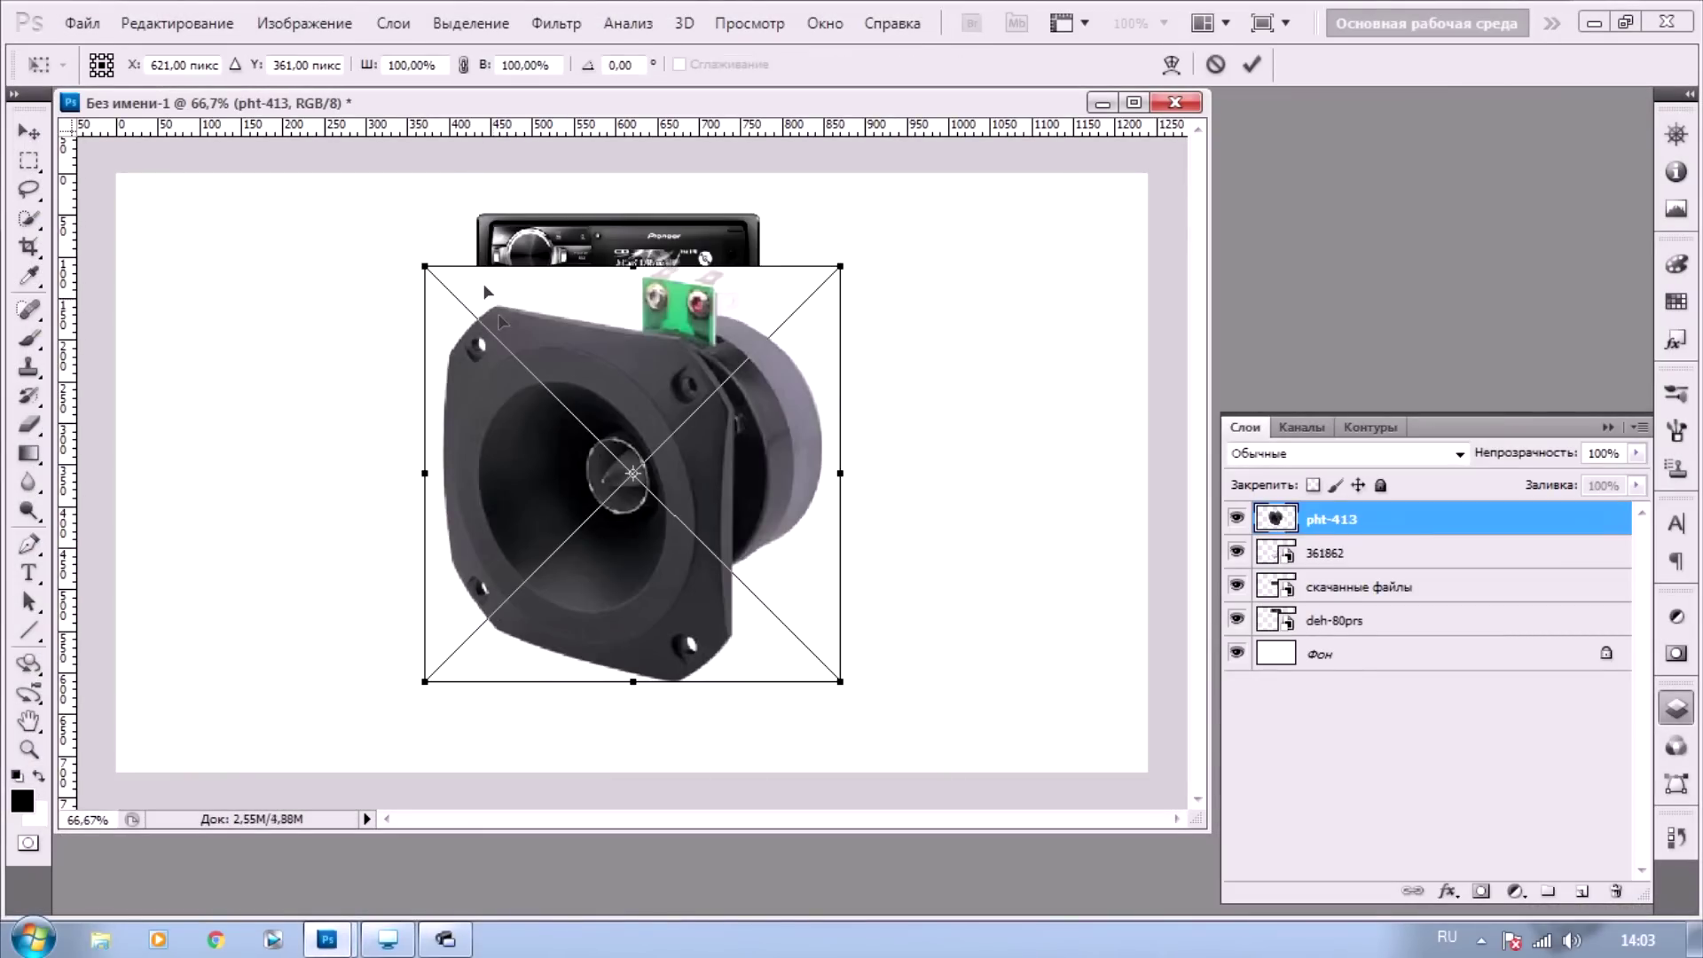
left_click_drag(424, 264, 673, 543)
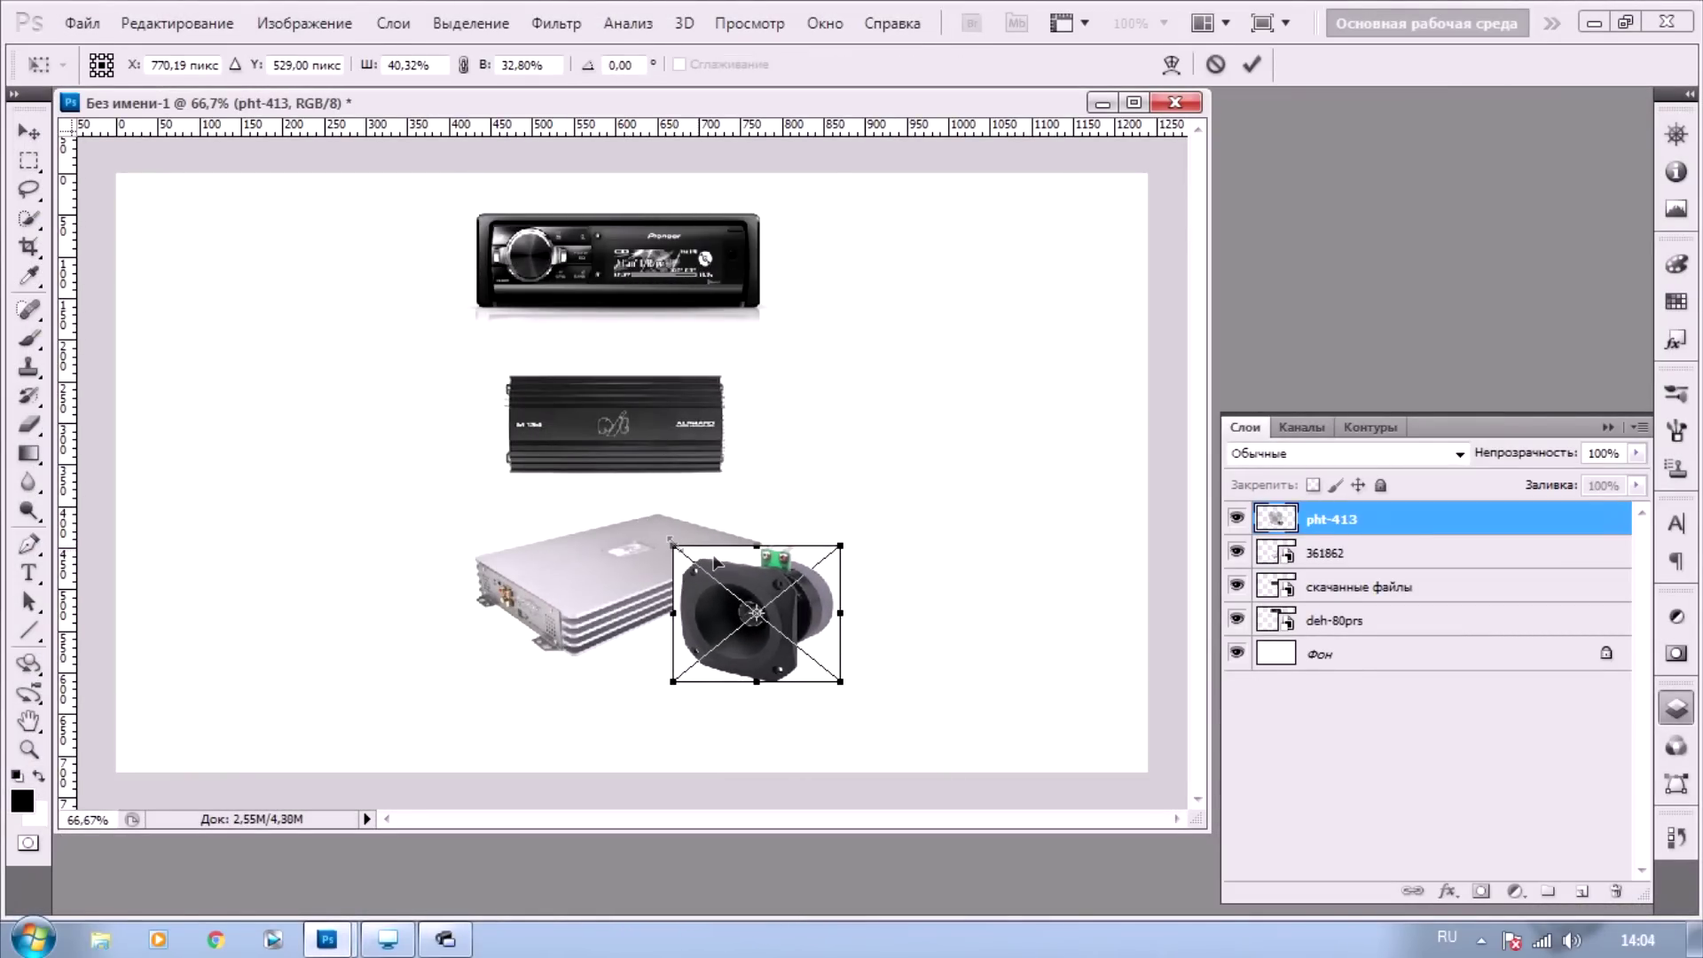
left_click_drag(730, 597, 870, 361)
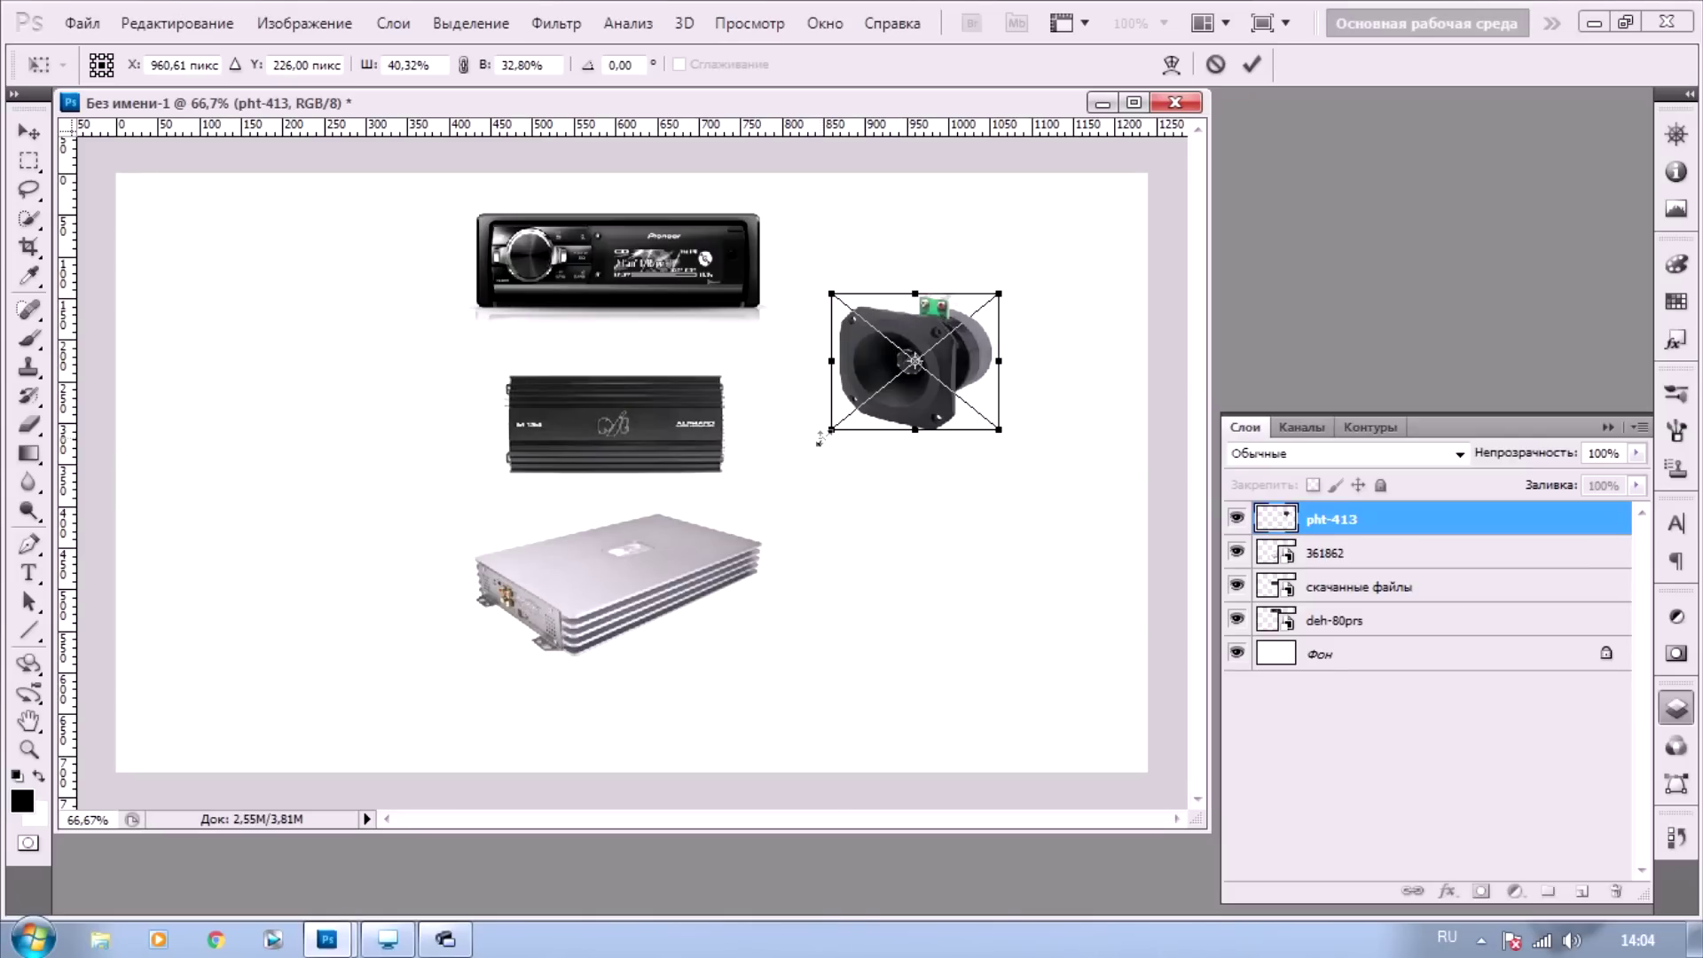
left_click_drag(818, 438, 919, 371)
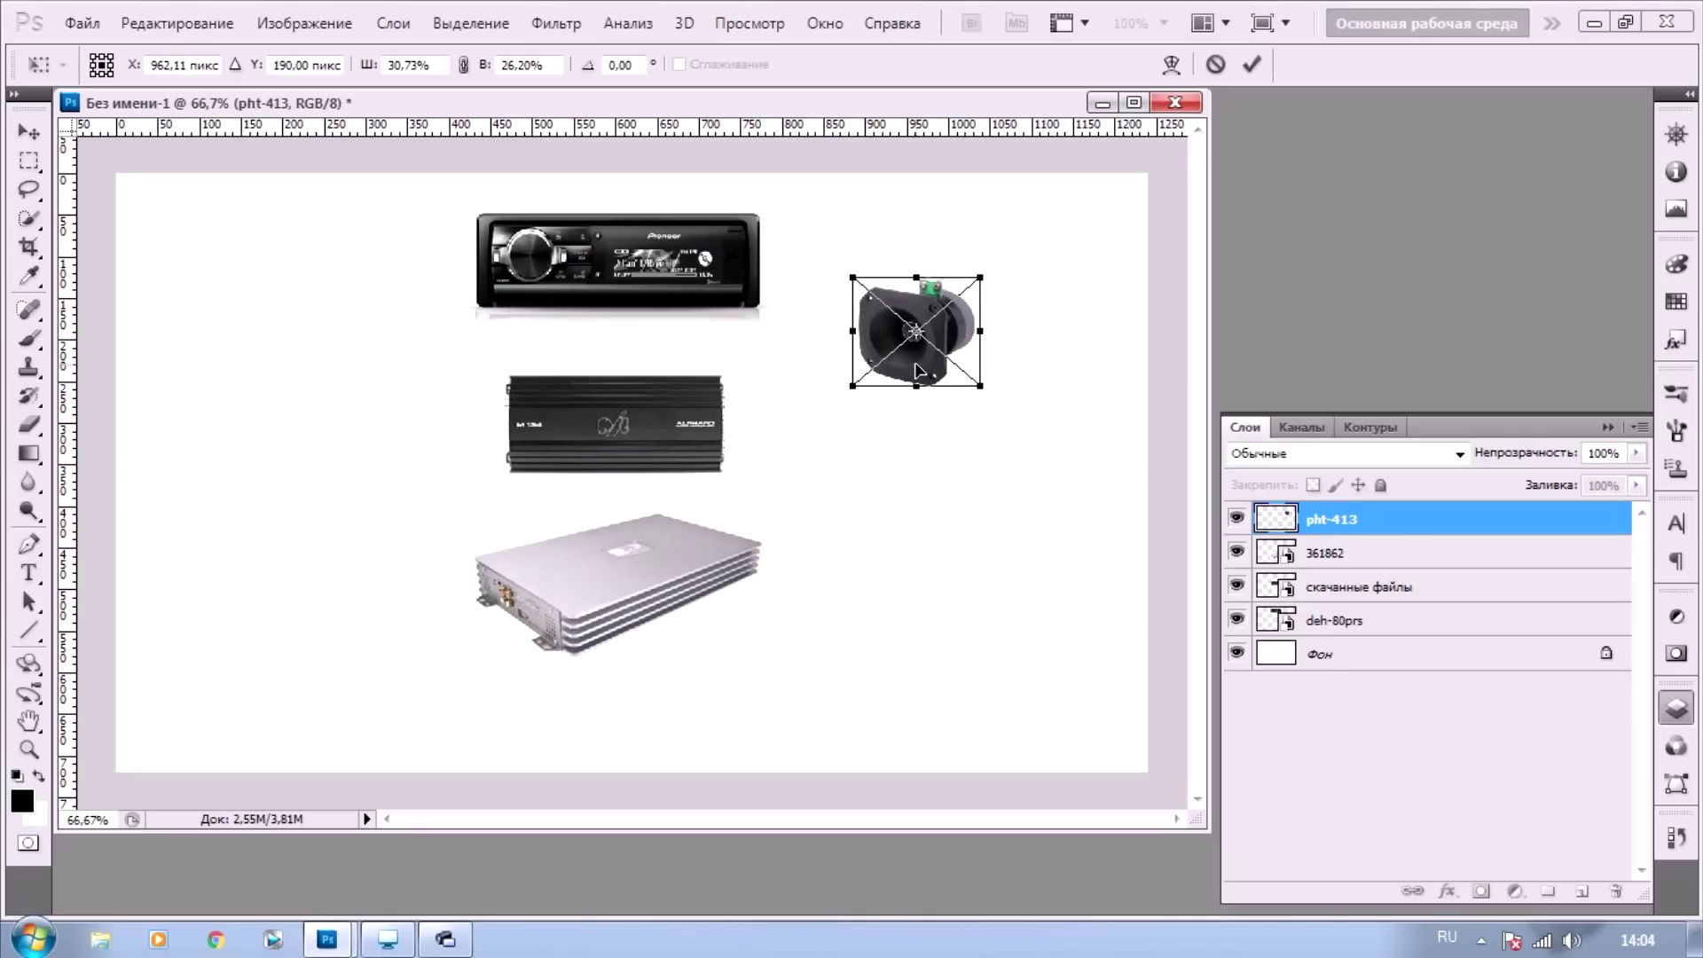
left_click(29, 603)
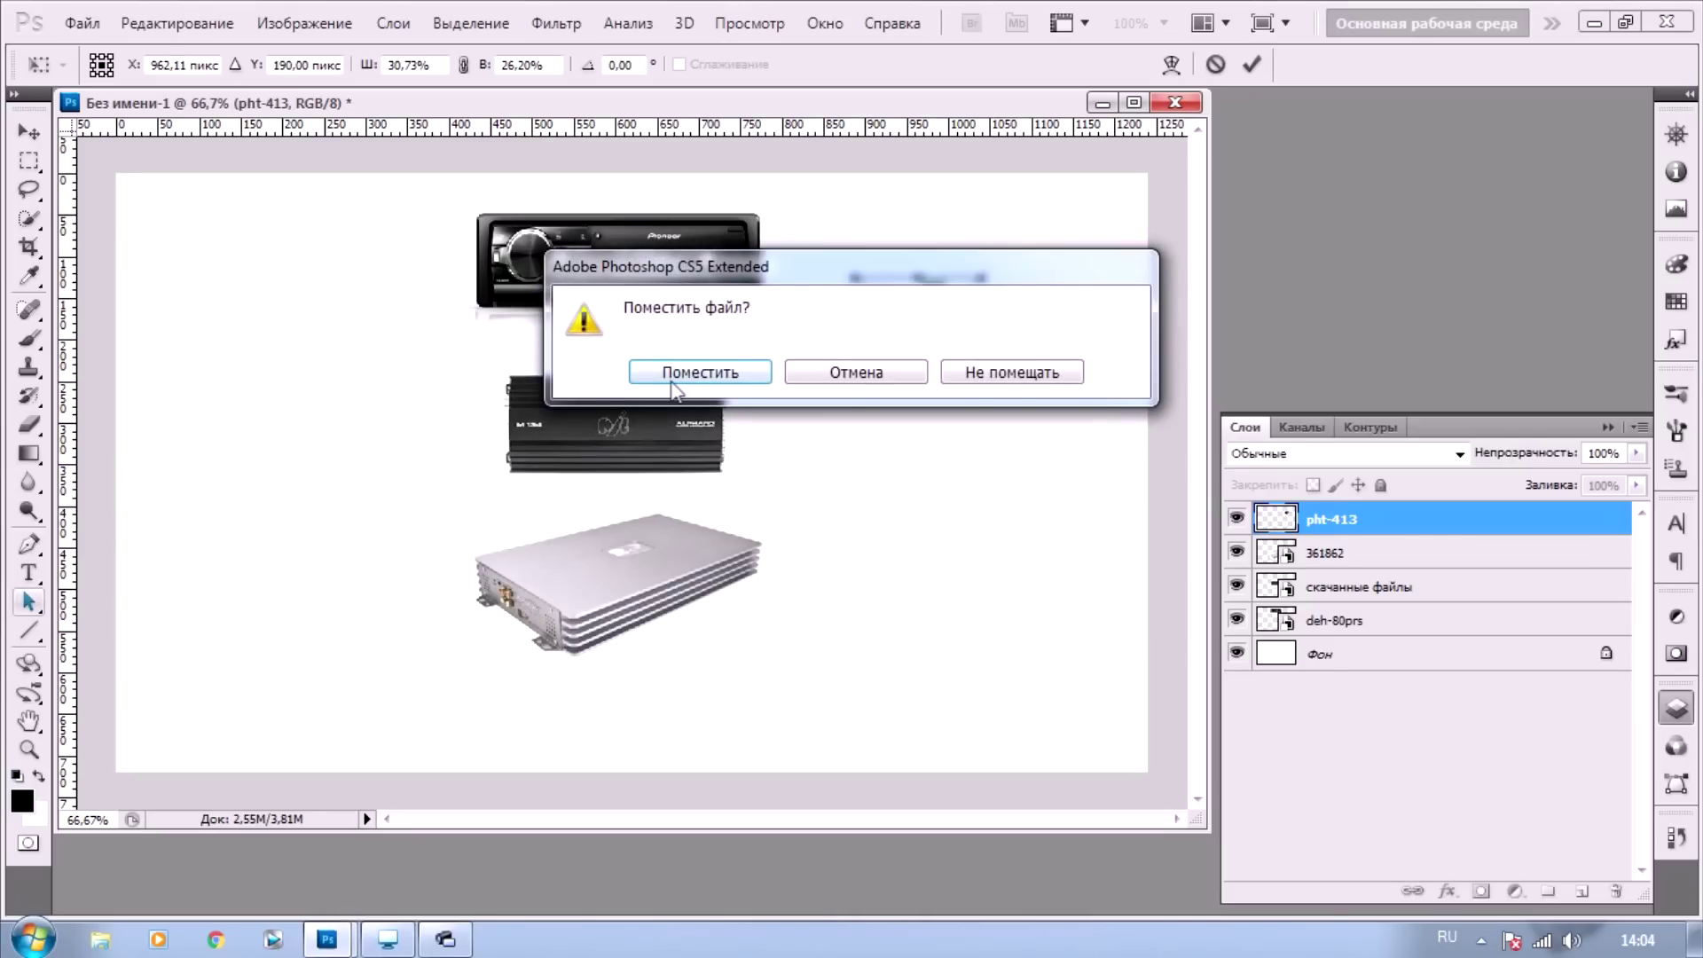
left_click(721, 378)
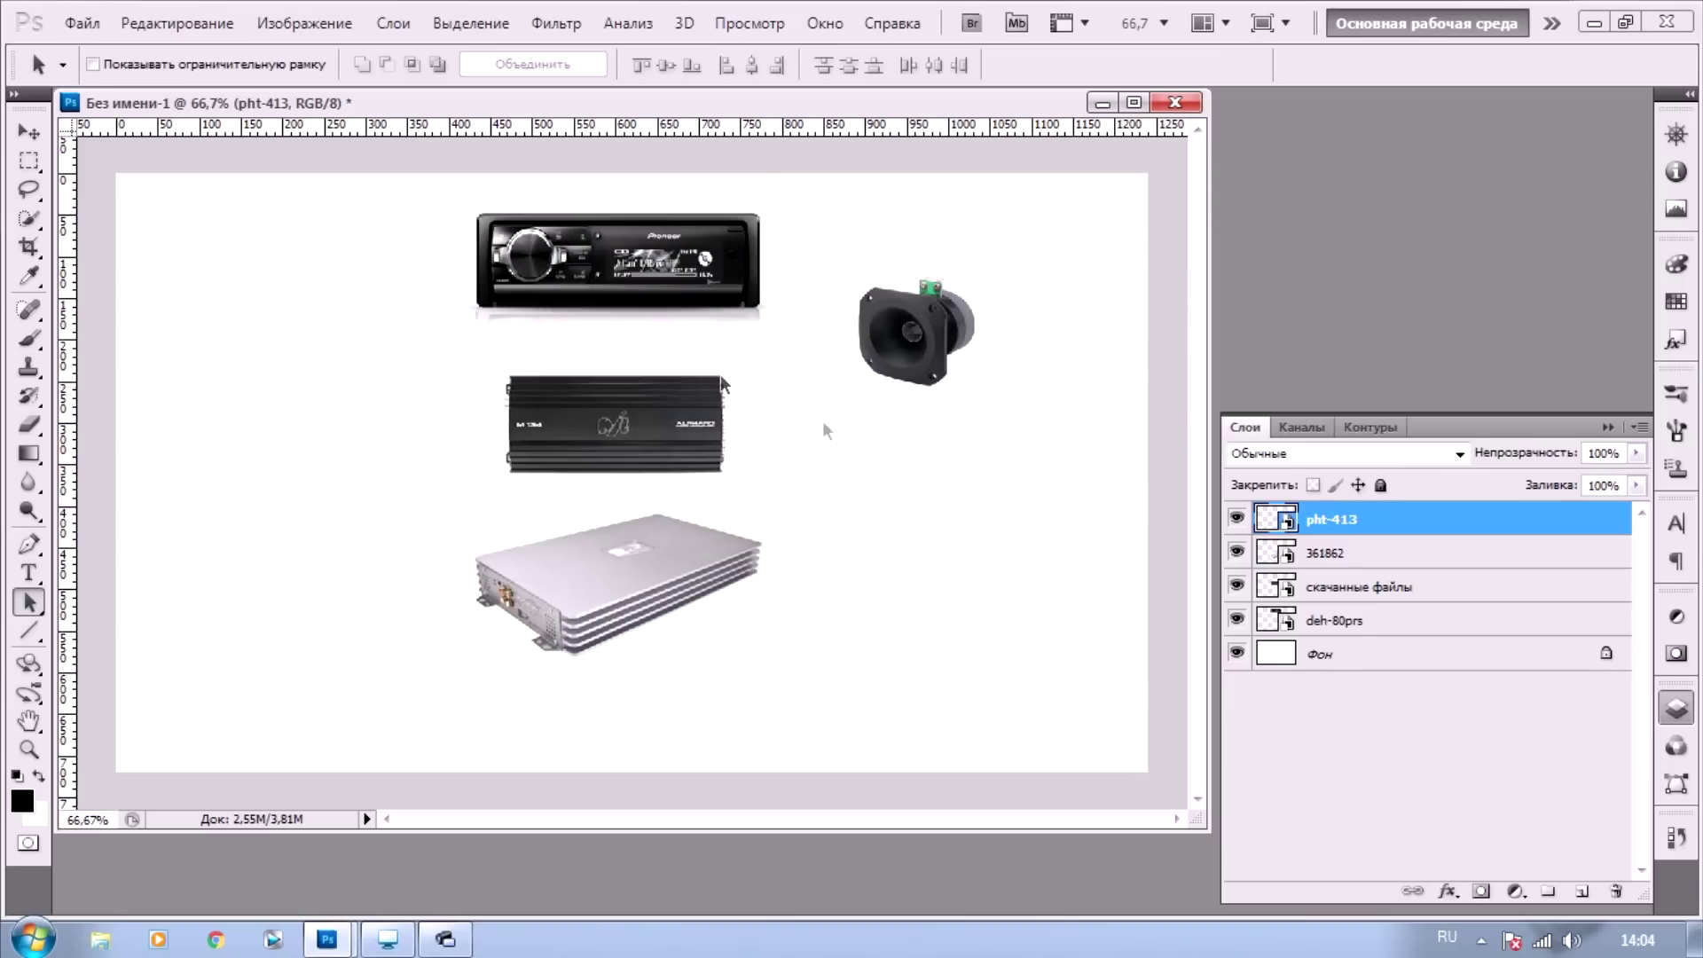
Duplicate the pht-413 layer and move the copy to the left of the head unit
right_click(1432, 527)
left_click(1281, 312)
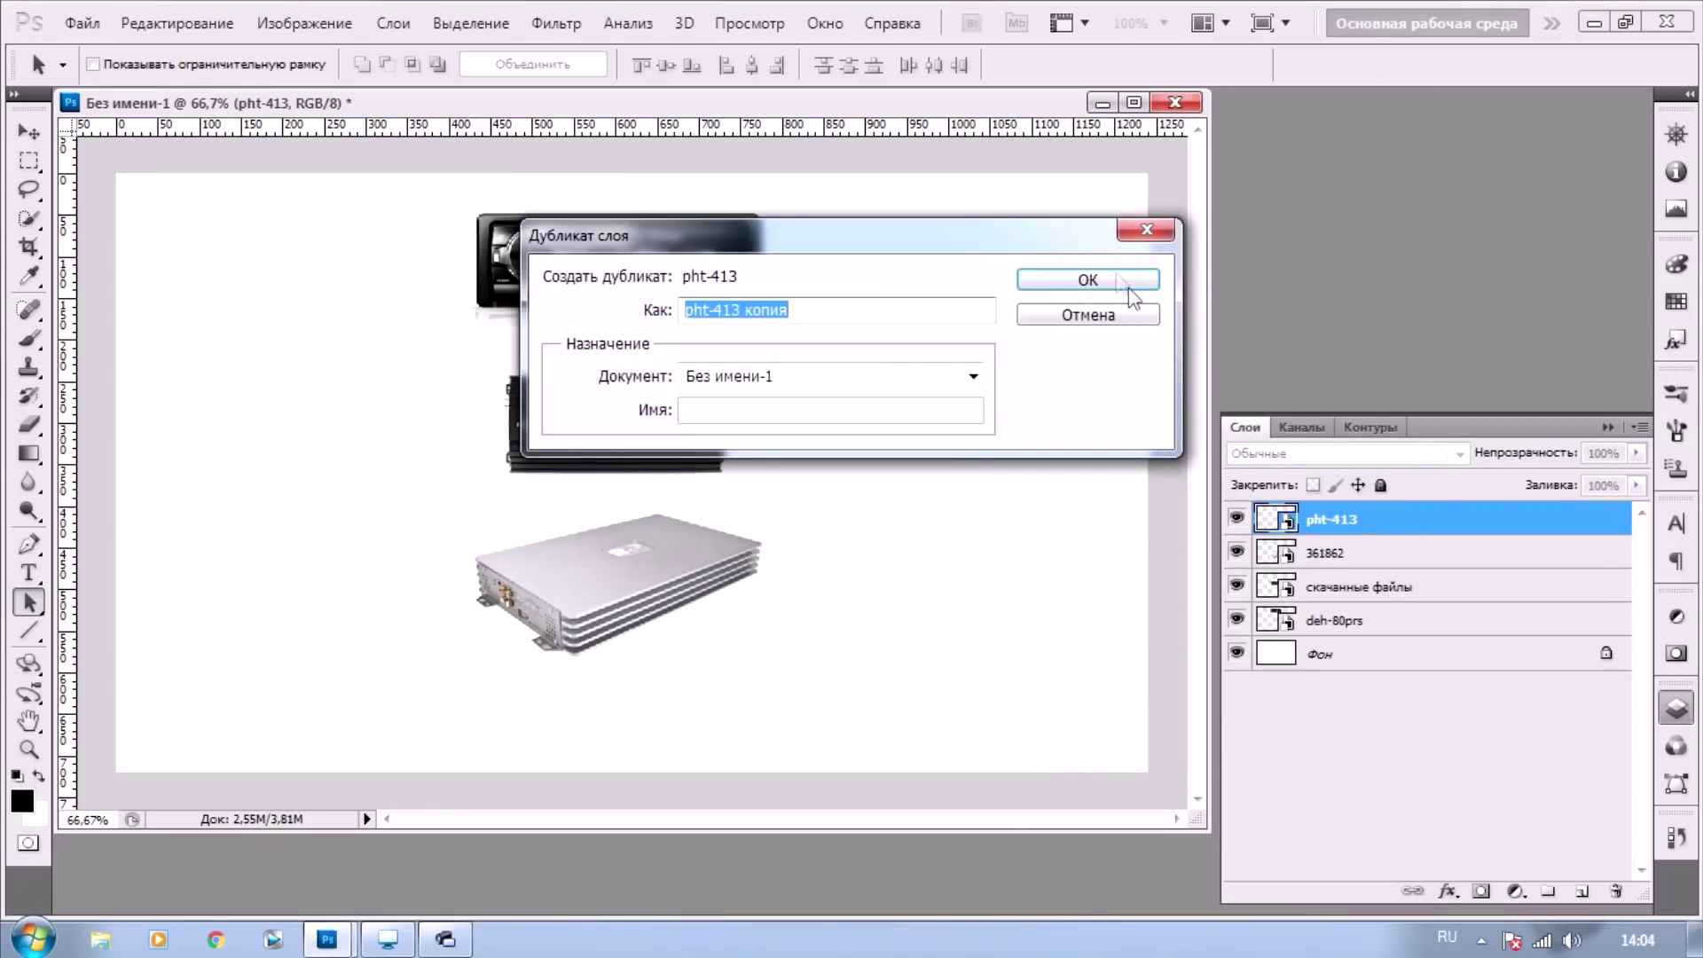
left_click(1128, 287)
left_click(29, 135)
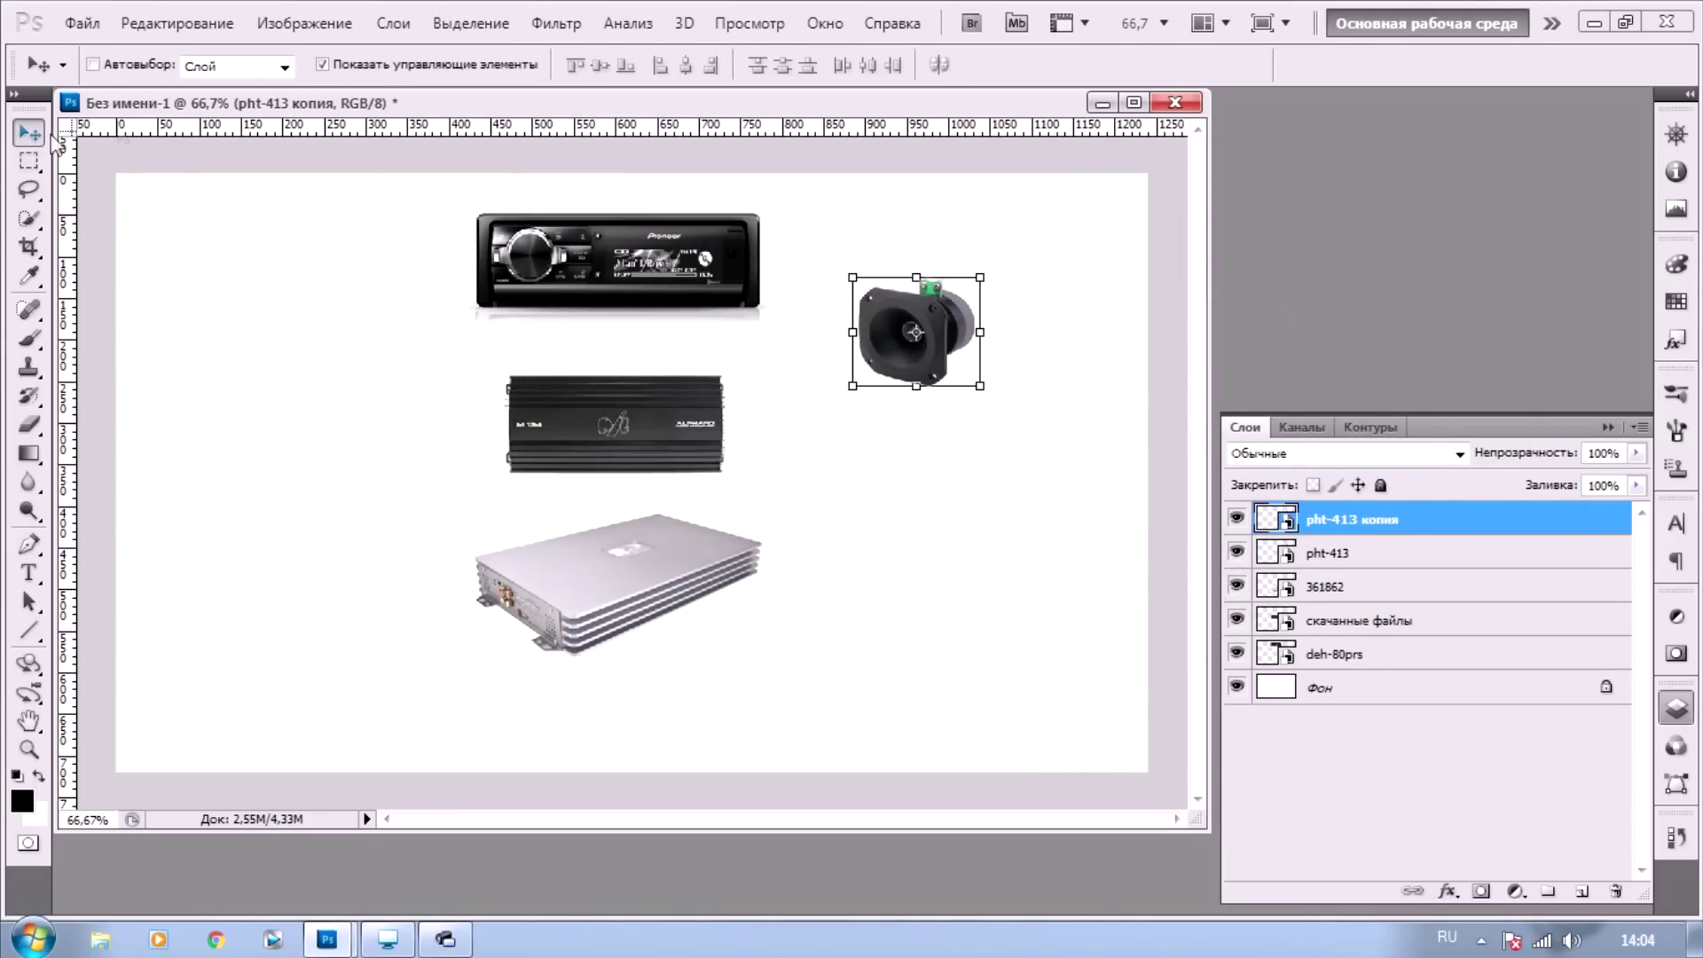
left_click_drag(932, 248, 339, 249)
left_click(33, 606)
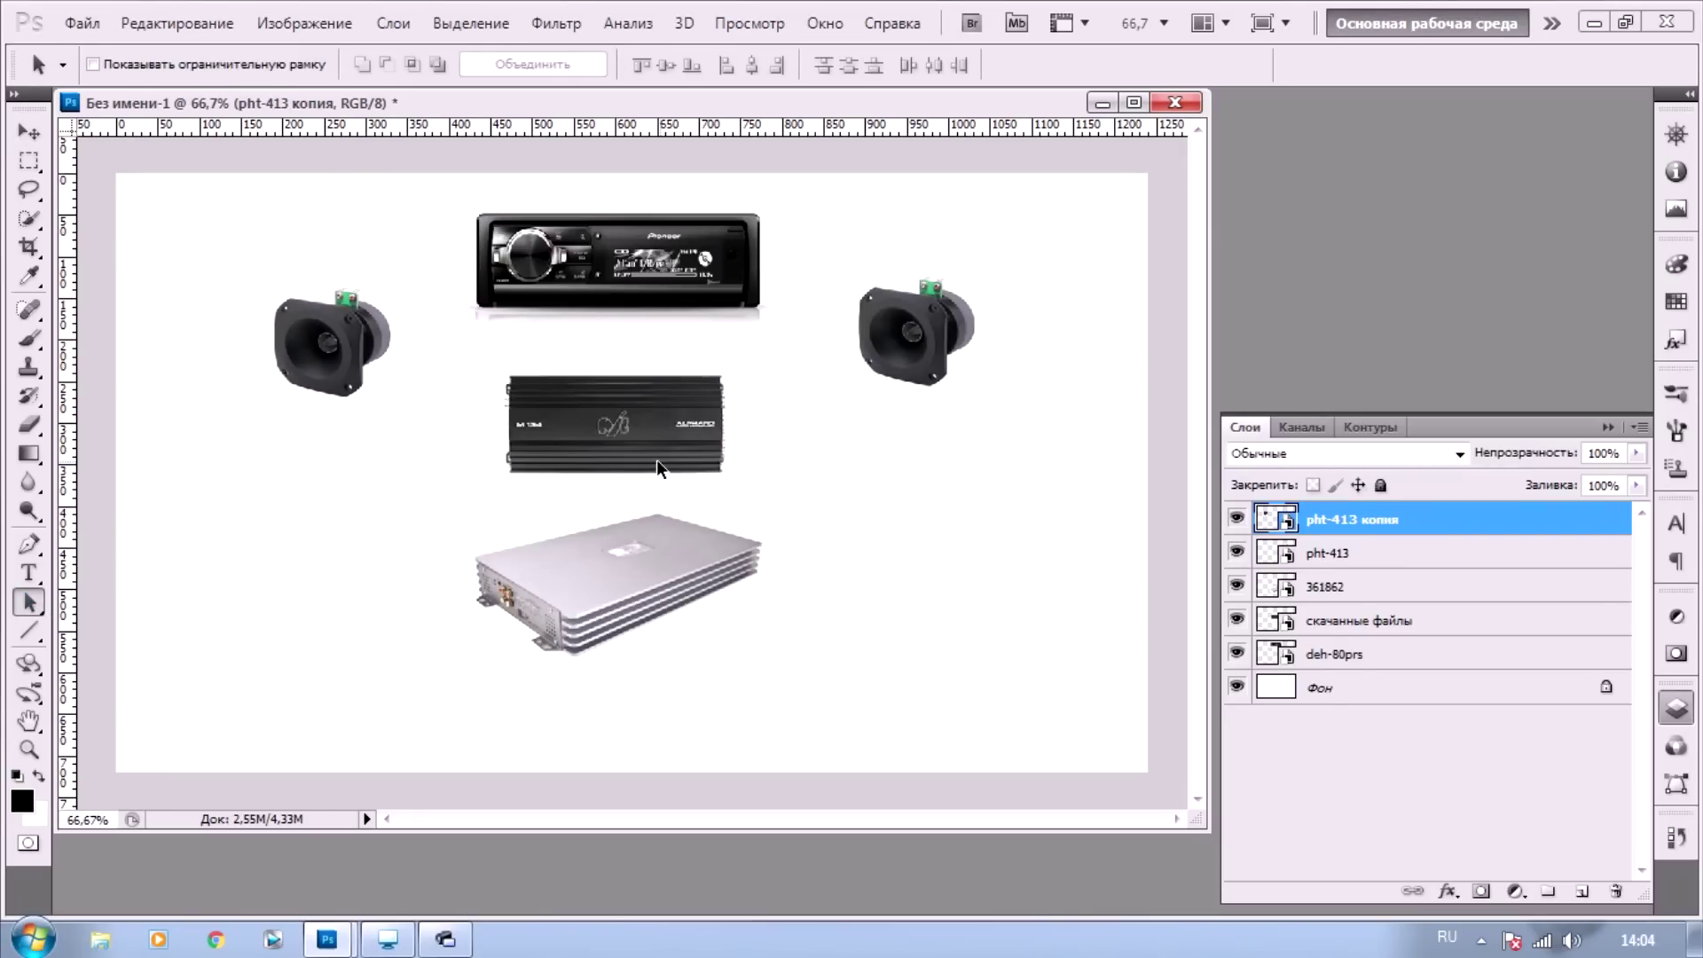
Place the 'i' midbass speaker at about 58% scale below the right tweeter
left_click(1594, 22)
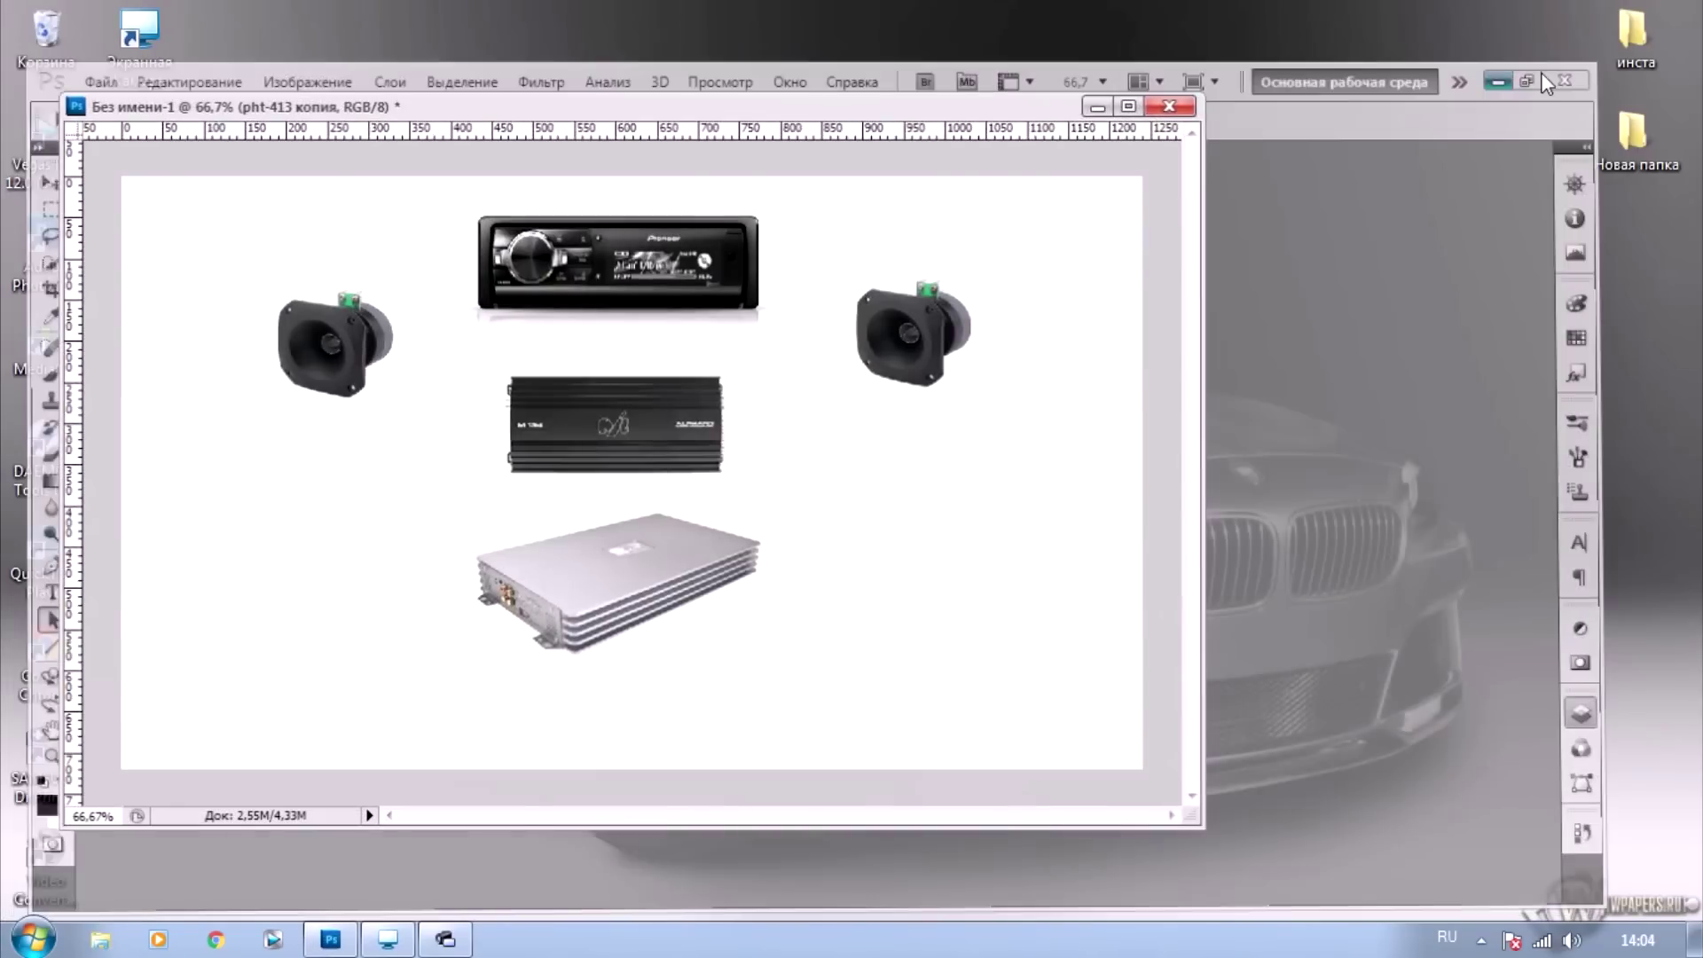
mouse_move(137, 754)
left_mouse_down()
mouse_move(329, 836)
mouse_move(950, 532)
left_mouse_up()
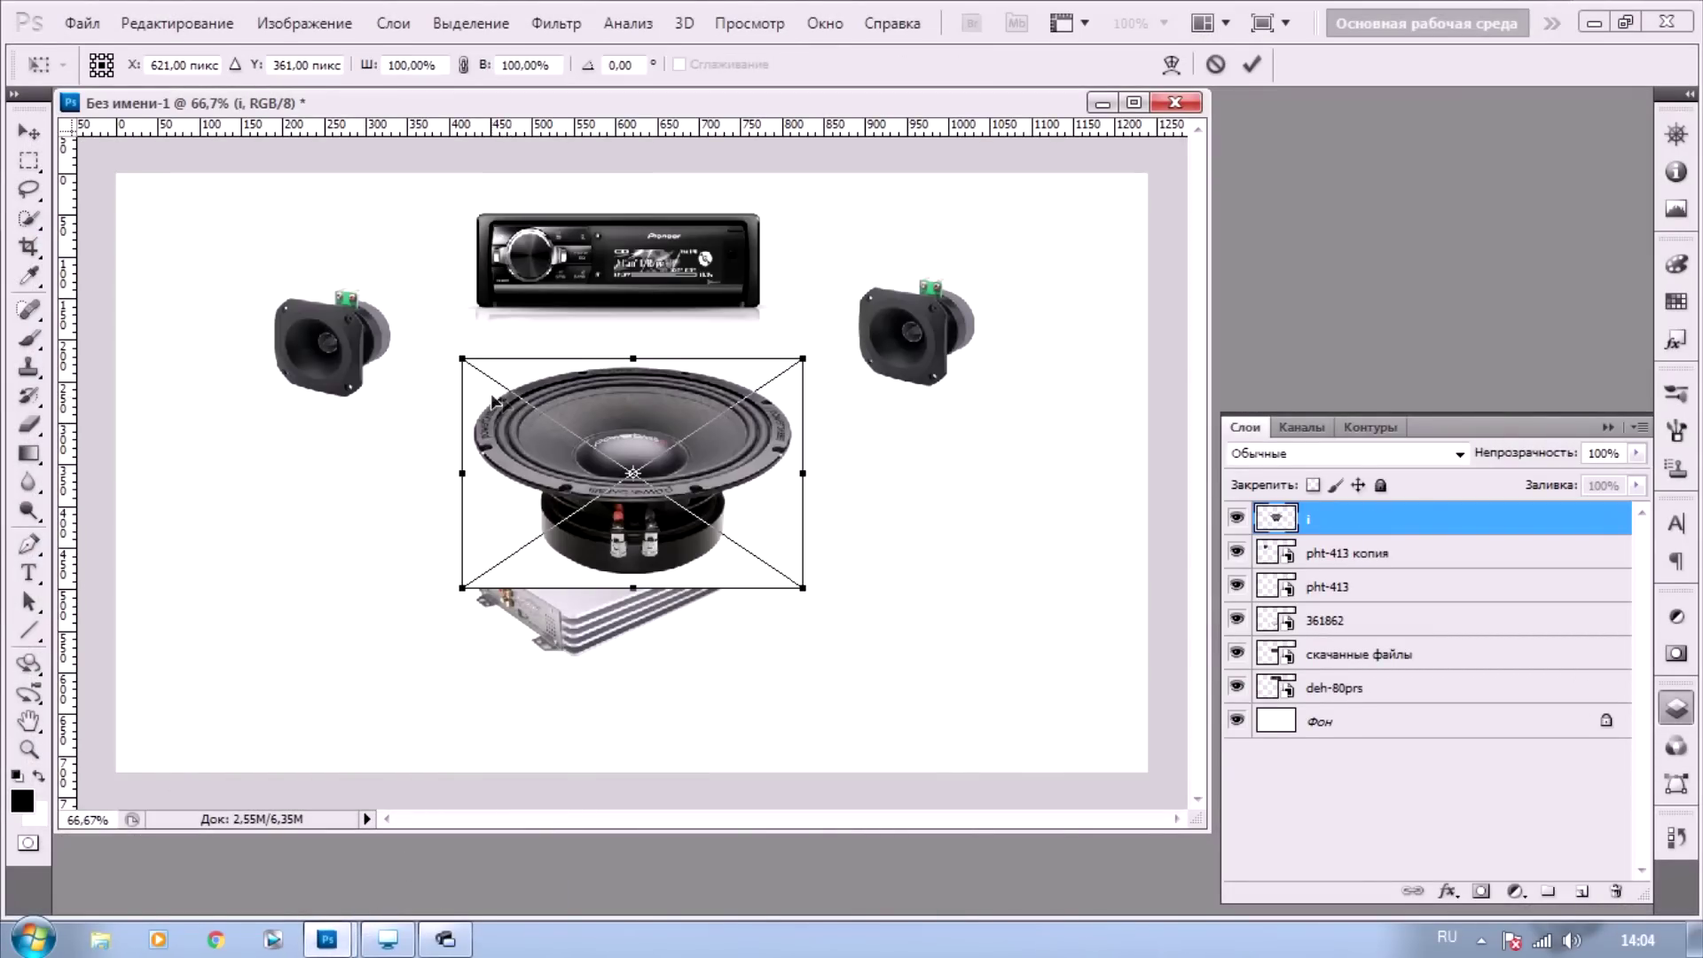
left_click_drag(460, 356, 604, 447)
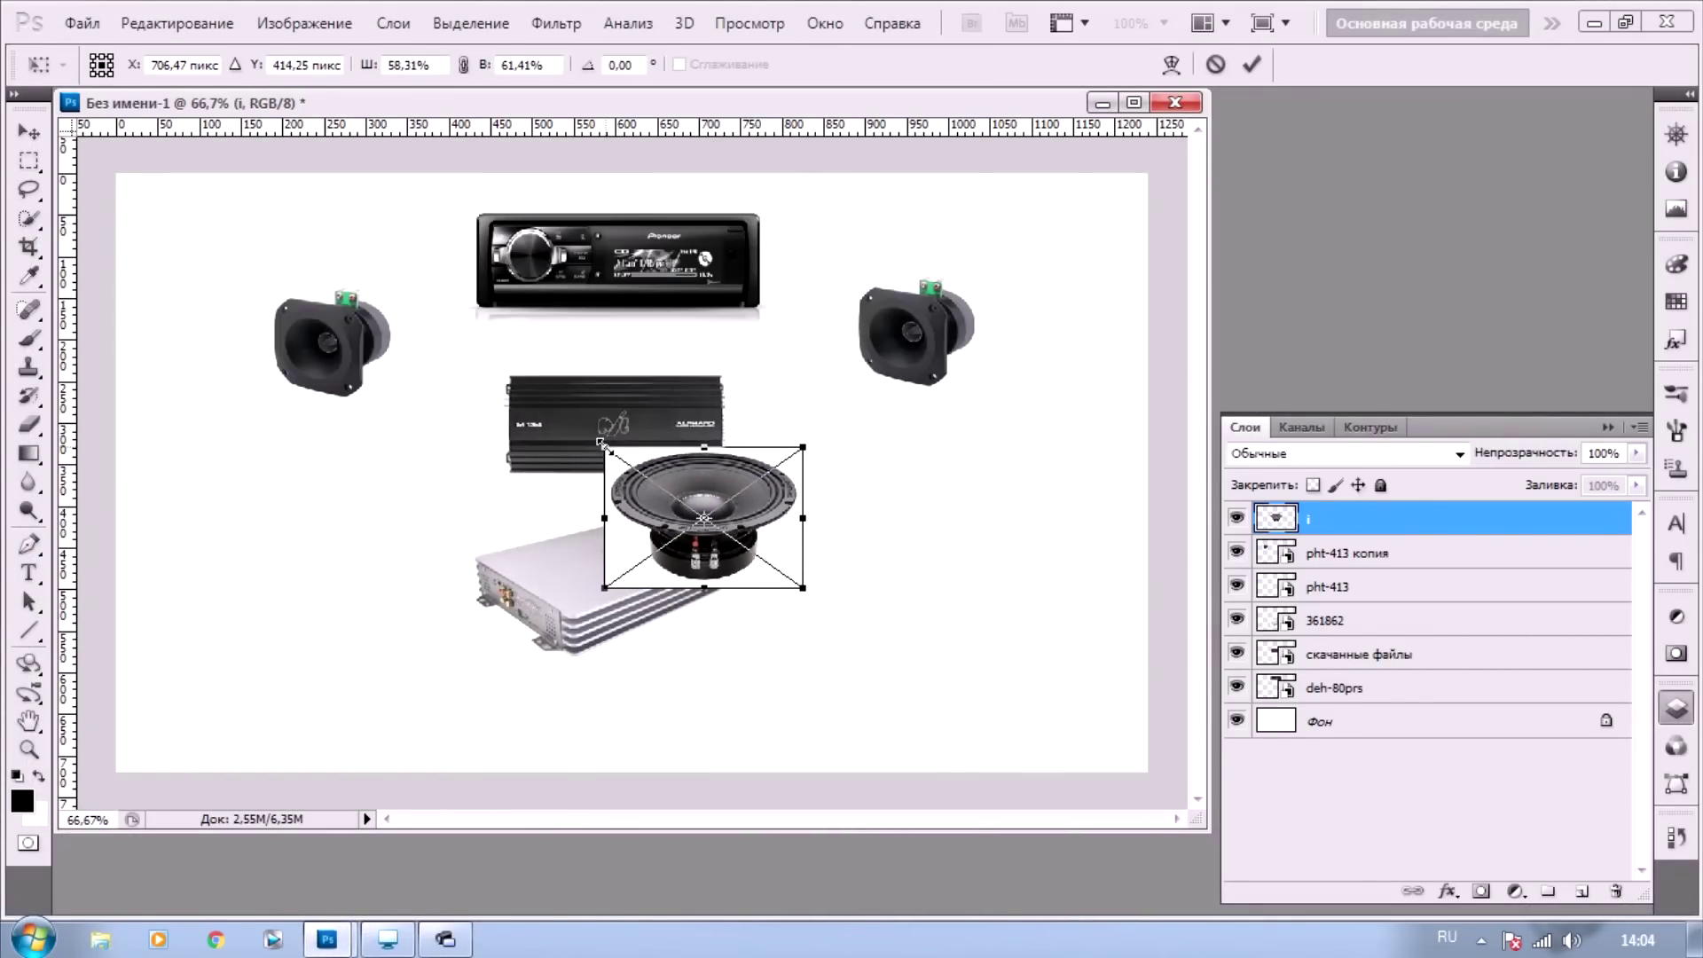
left_click_drag(710, 490, 940, 450)
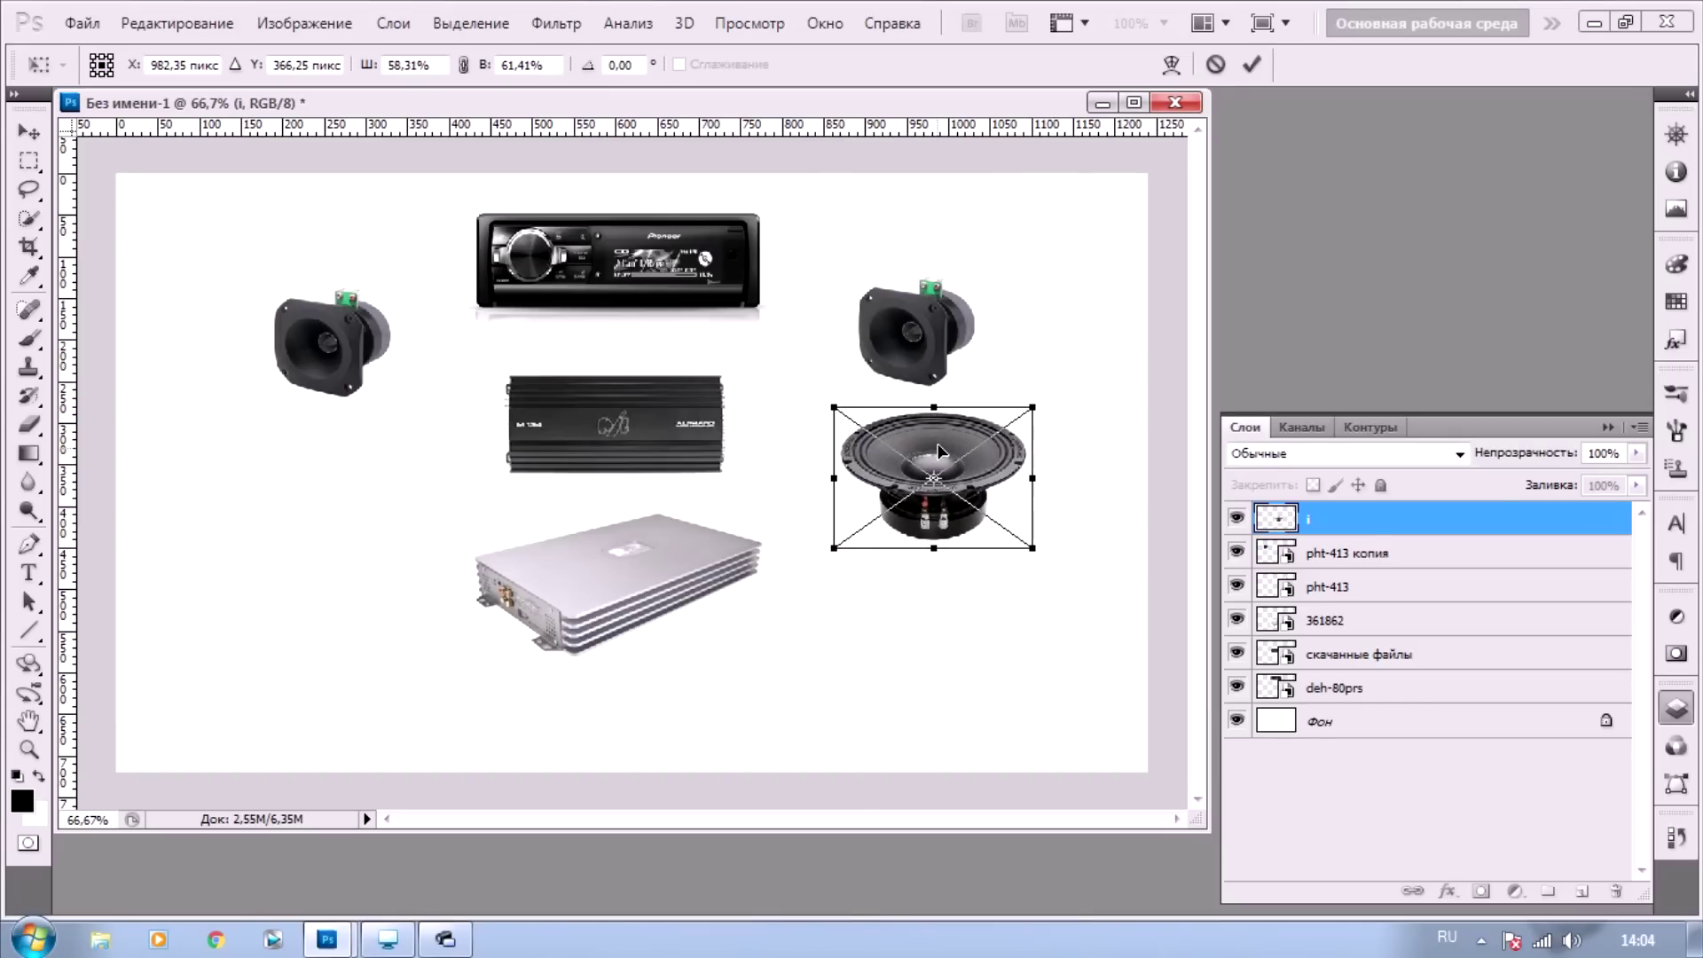
left_click(27, 605)
left_click(658, 377)
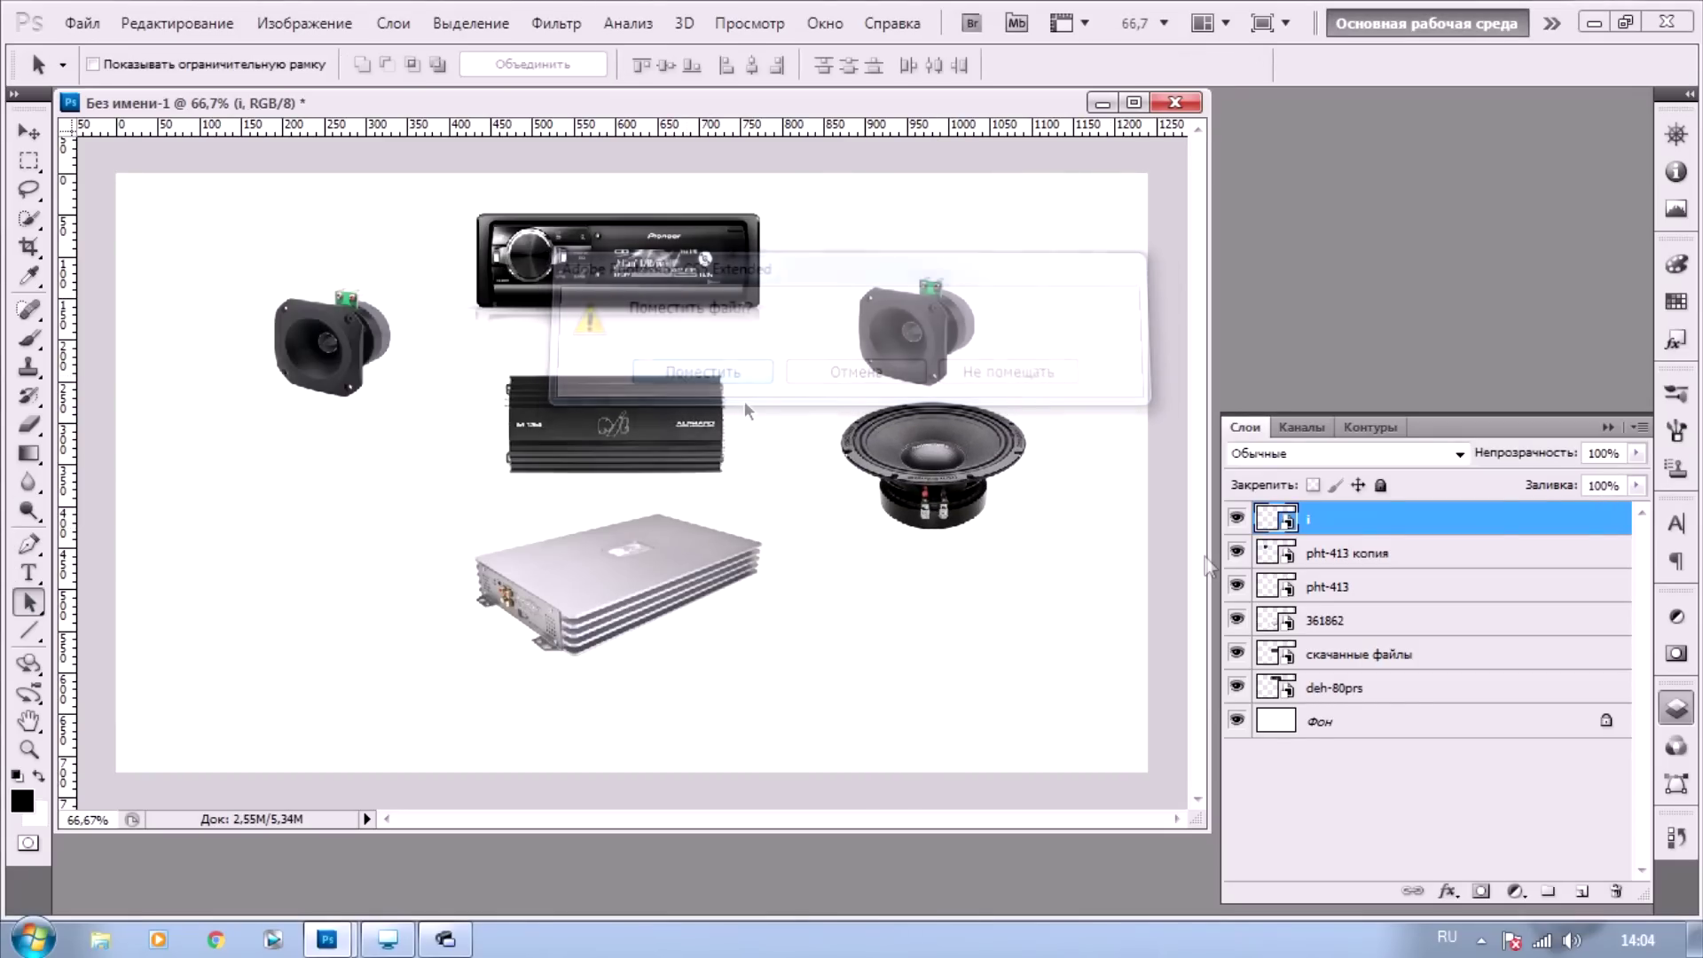
Duplicate the 'i' layer and move 'i копия' beneath the left tweeter
right_click(1430, 517)
left_click(1237, 312)
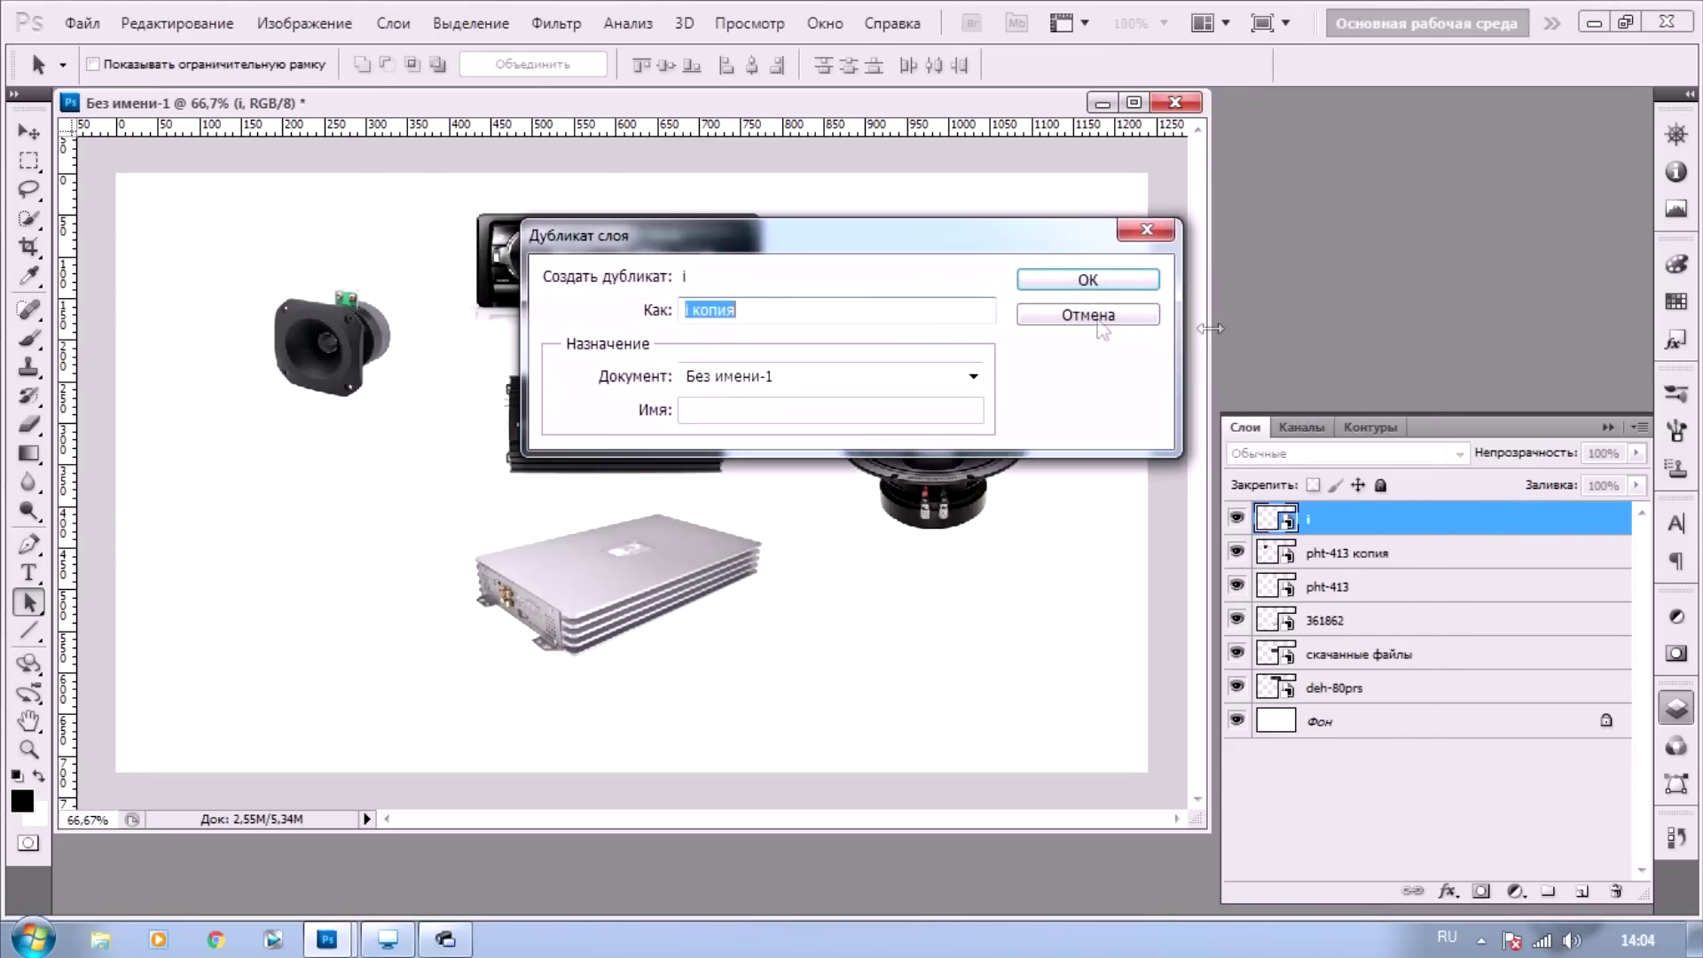
left_click(1065, 273)
left_click(26, 135)
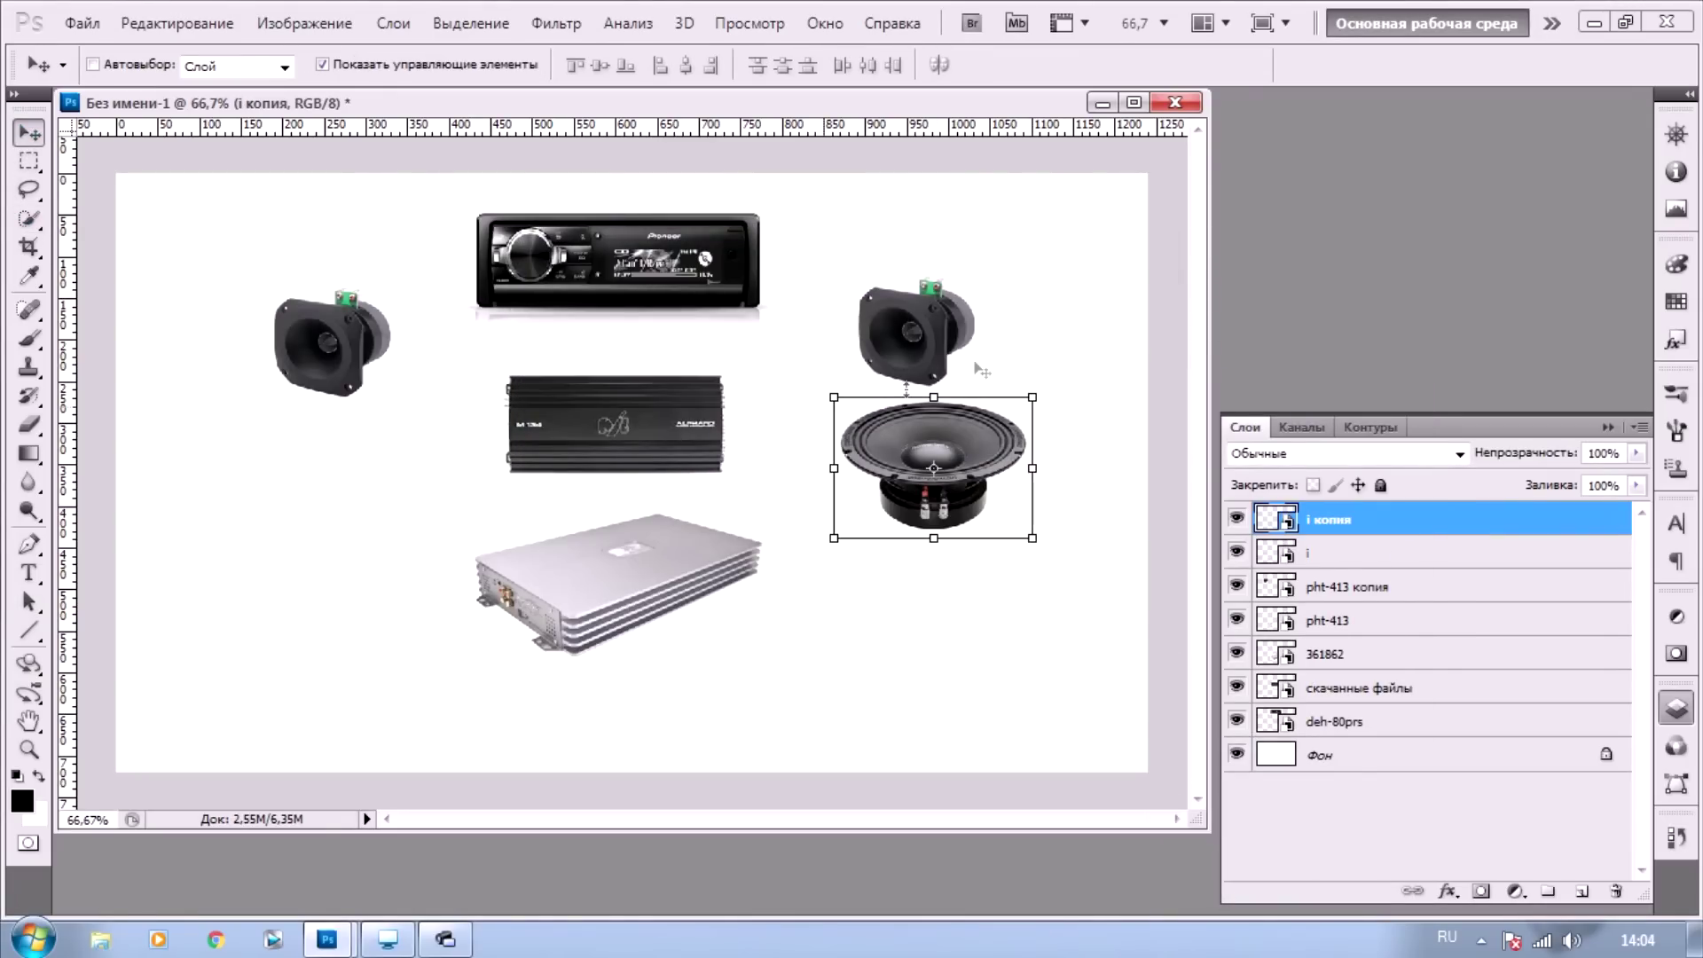
mouse_move(1018, 320)
left_mouse_down()
mouse_move(409, 359)
mouse_move(405, 320)
left_mouse_up()
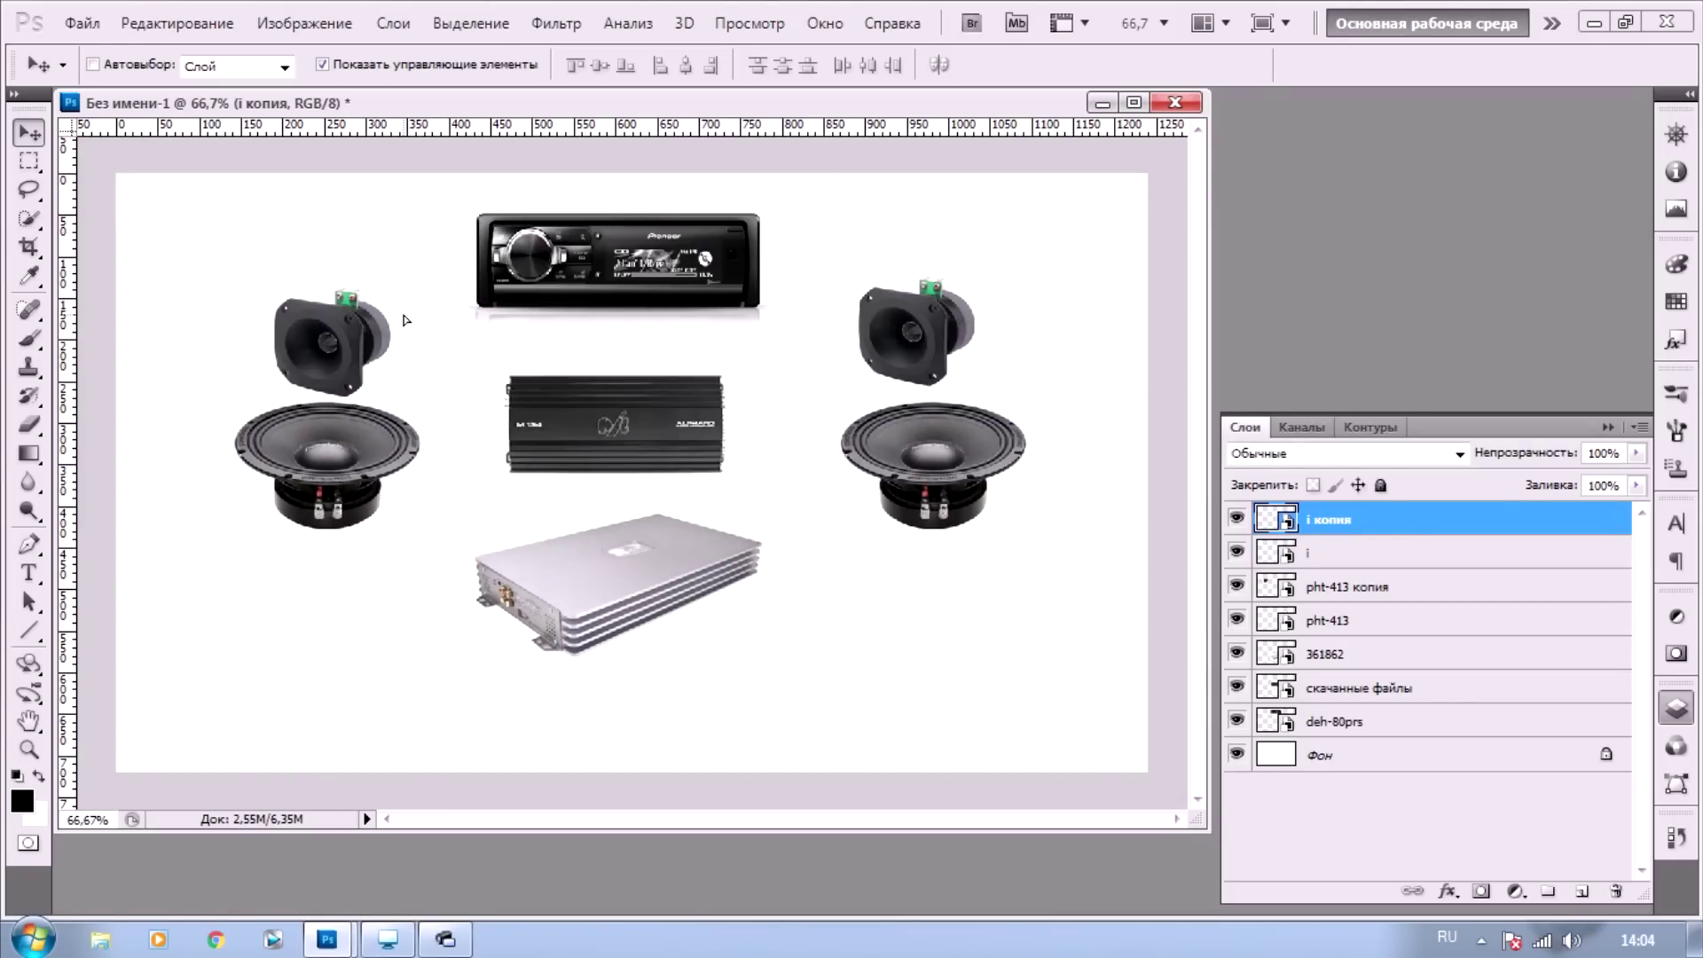
left_click_drag(405, 320, 403, 326)
left_click(32, 602)
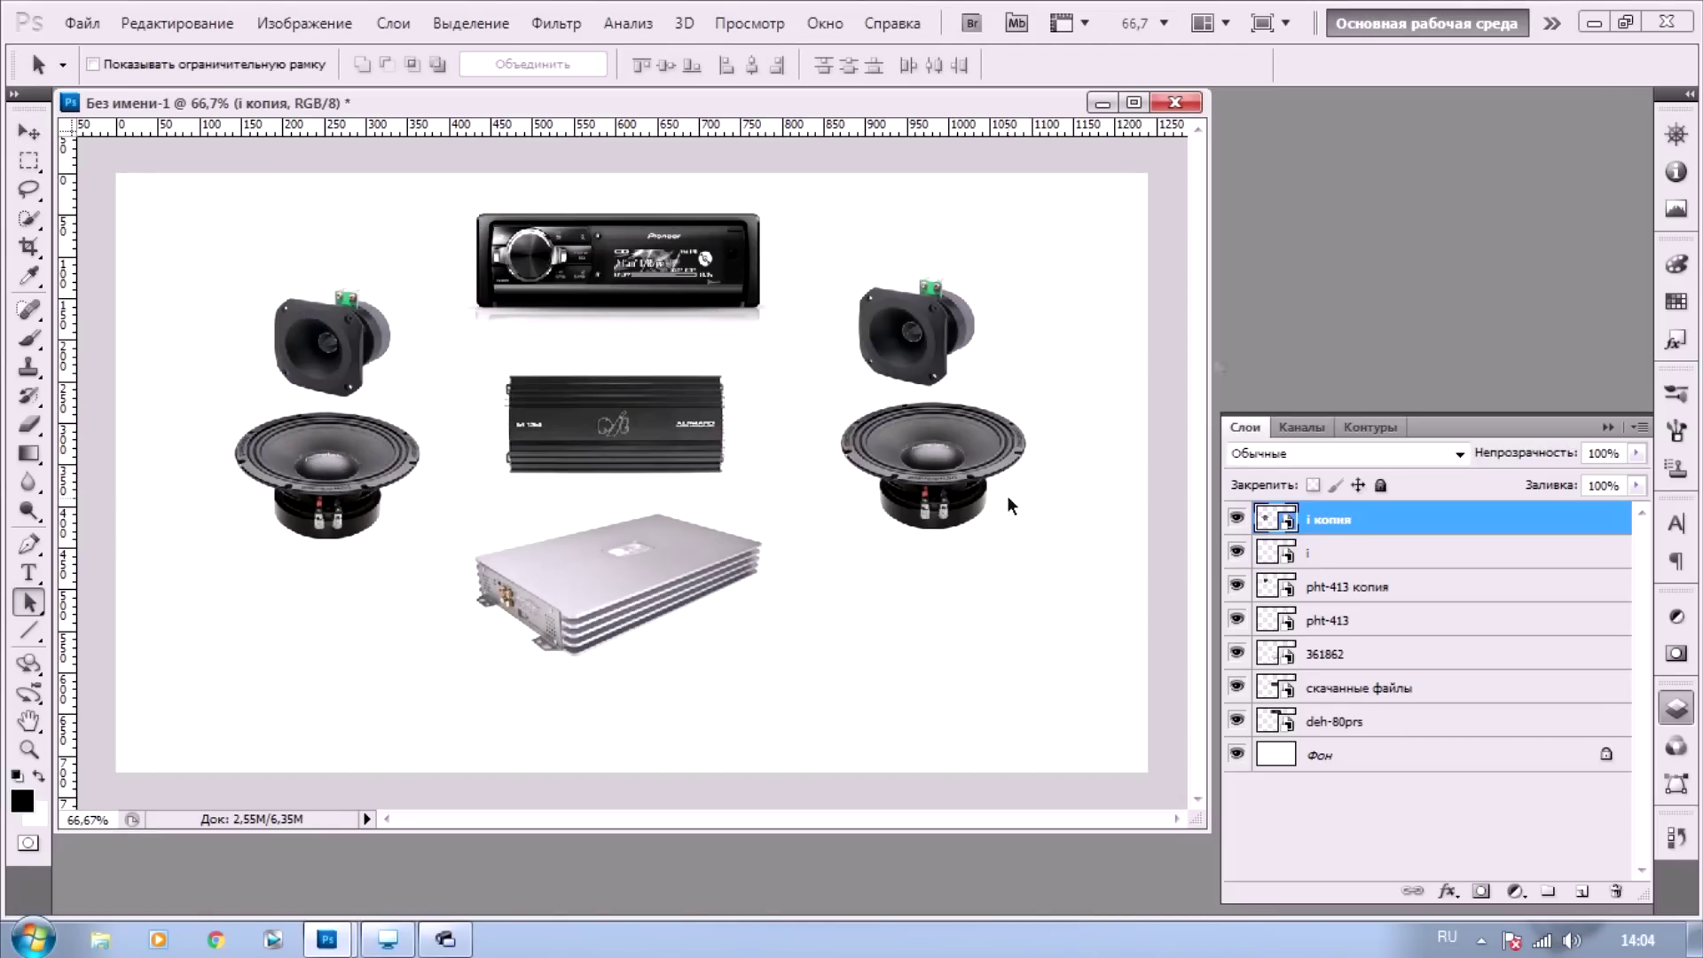
left_click(1597, 21)
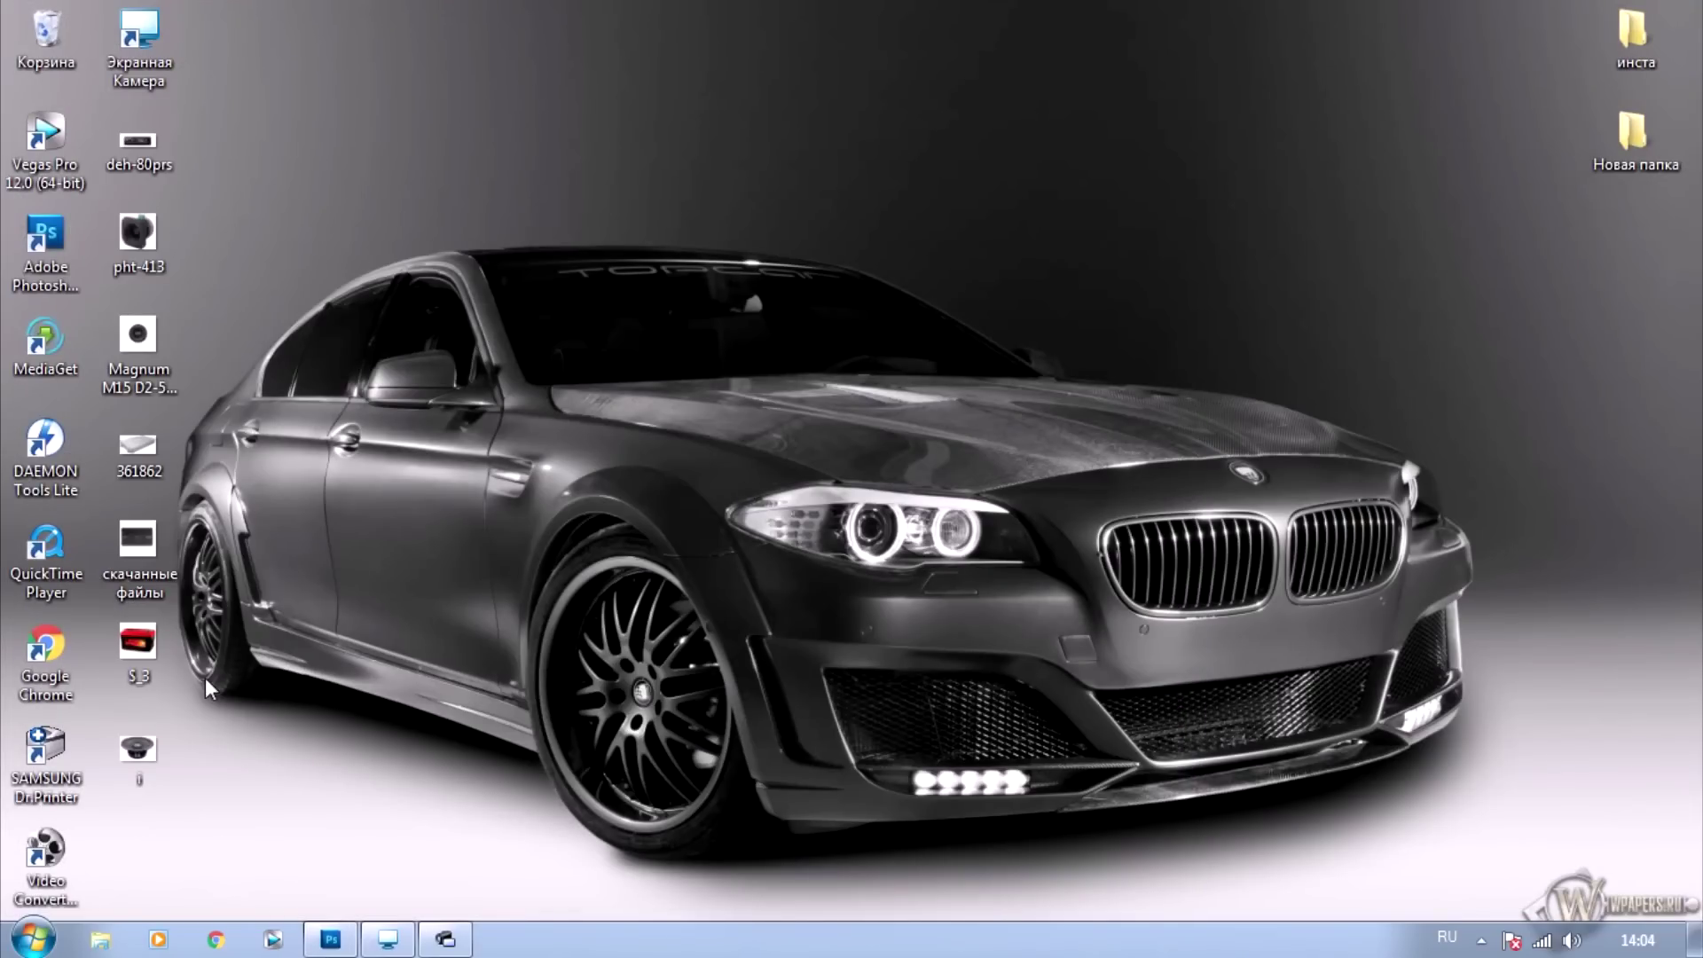
Place the Magnum M15 subwoofer at about 53% scale in the canvas's lower left
mouse_move(142, 353)
left_mouse_down()
mouse_move(376, 870)
mouse_move(491, 658)
left_mouse_up()
mouse_move(426, 267)
left_mouse_down()
mouse_move(579, 465)
mouse_move(611, 469)
left_mouse_up()
left_click_drag(743, 505, 394, 594)
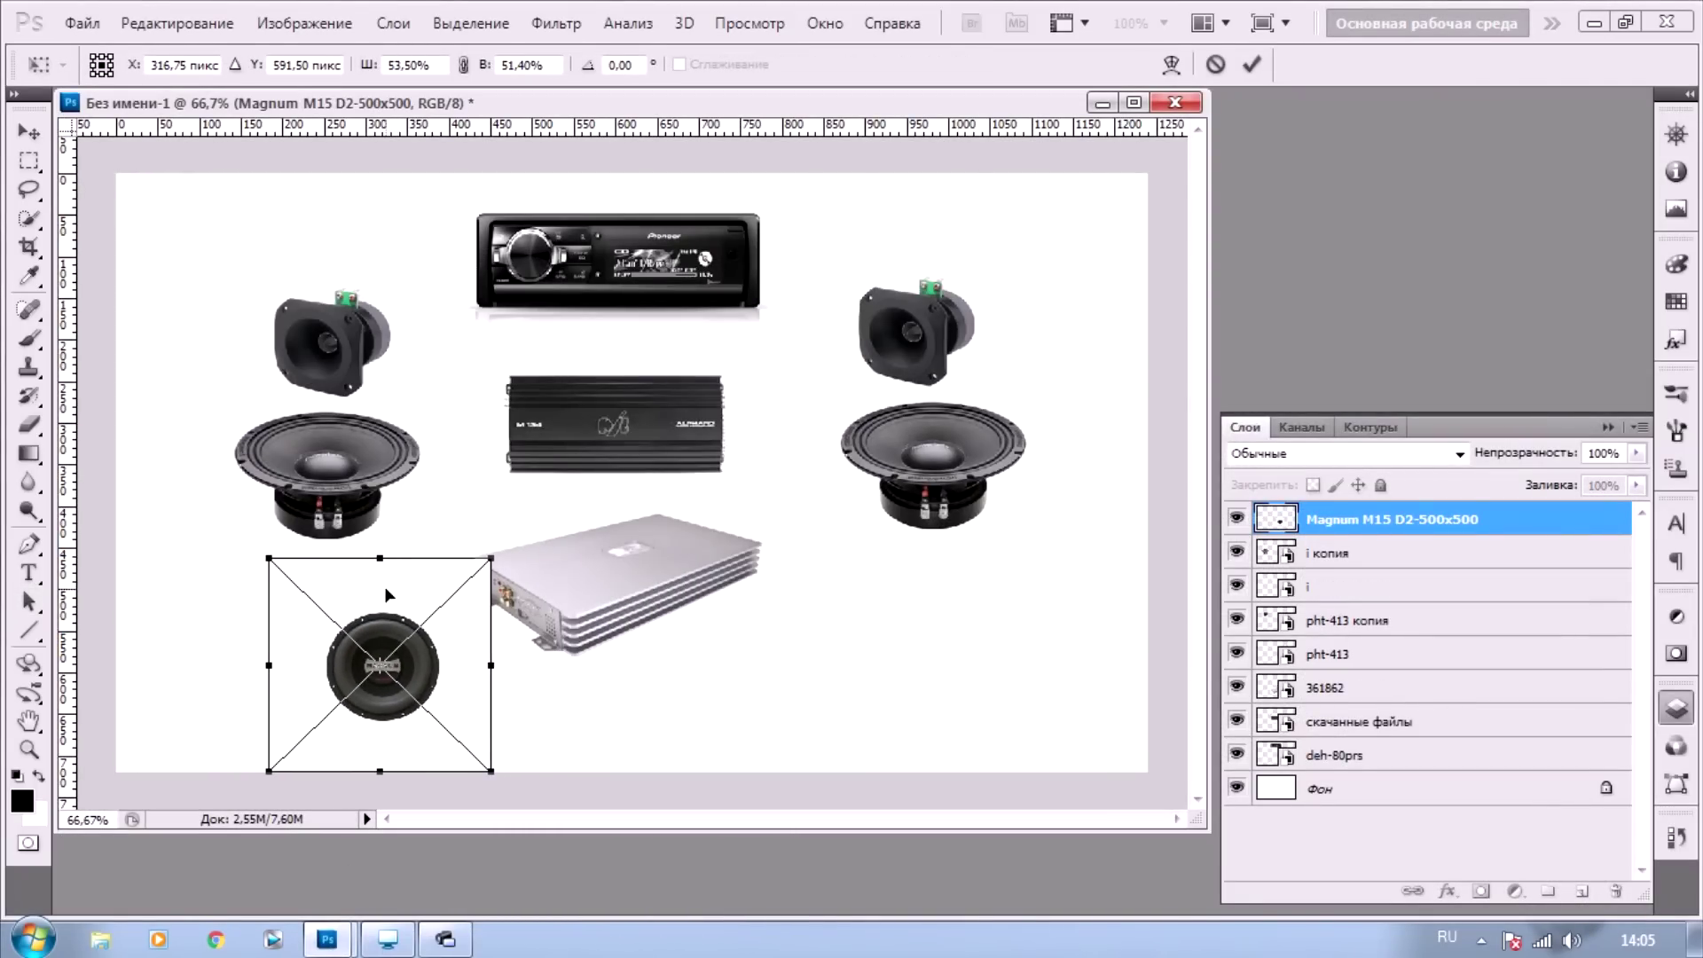
left_click(29, 601)
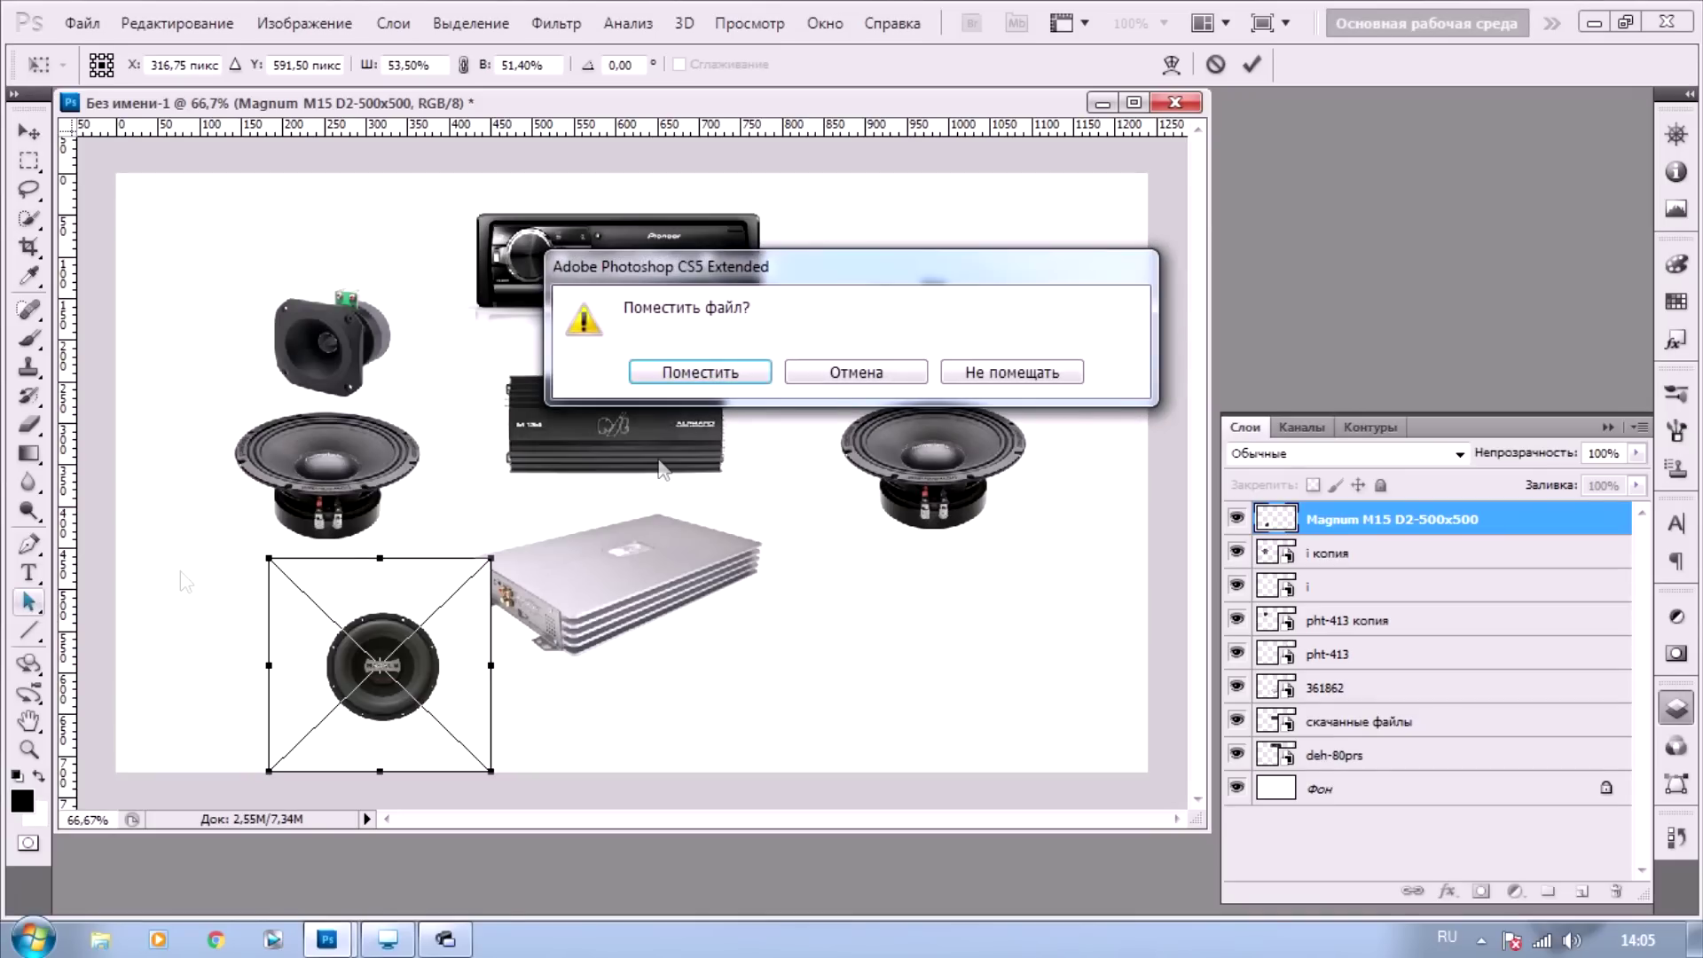
left_click(723, 385)
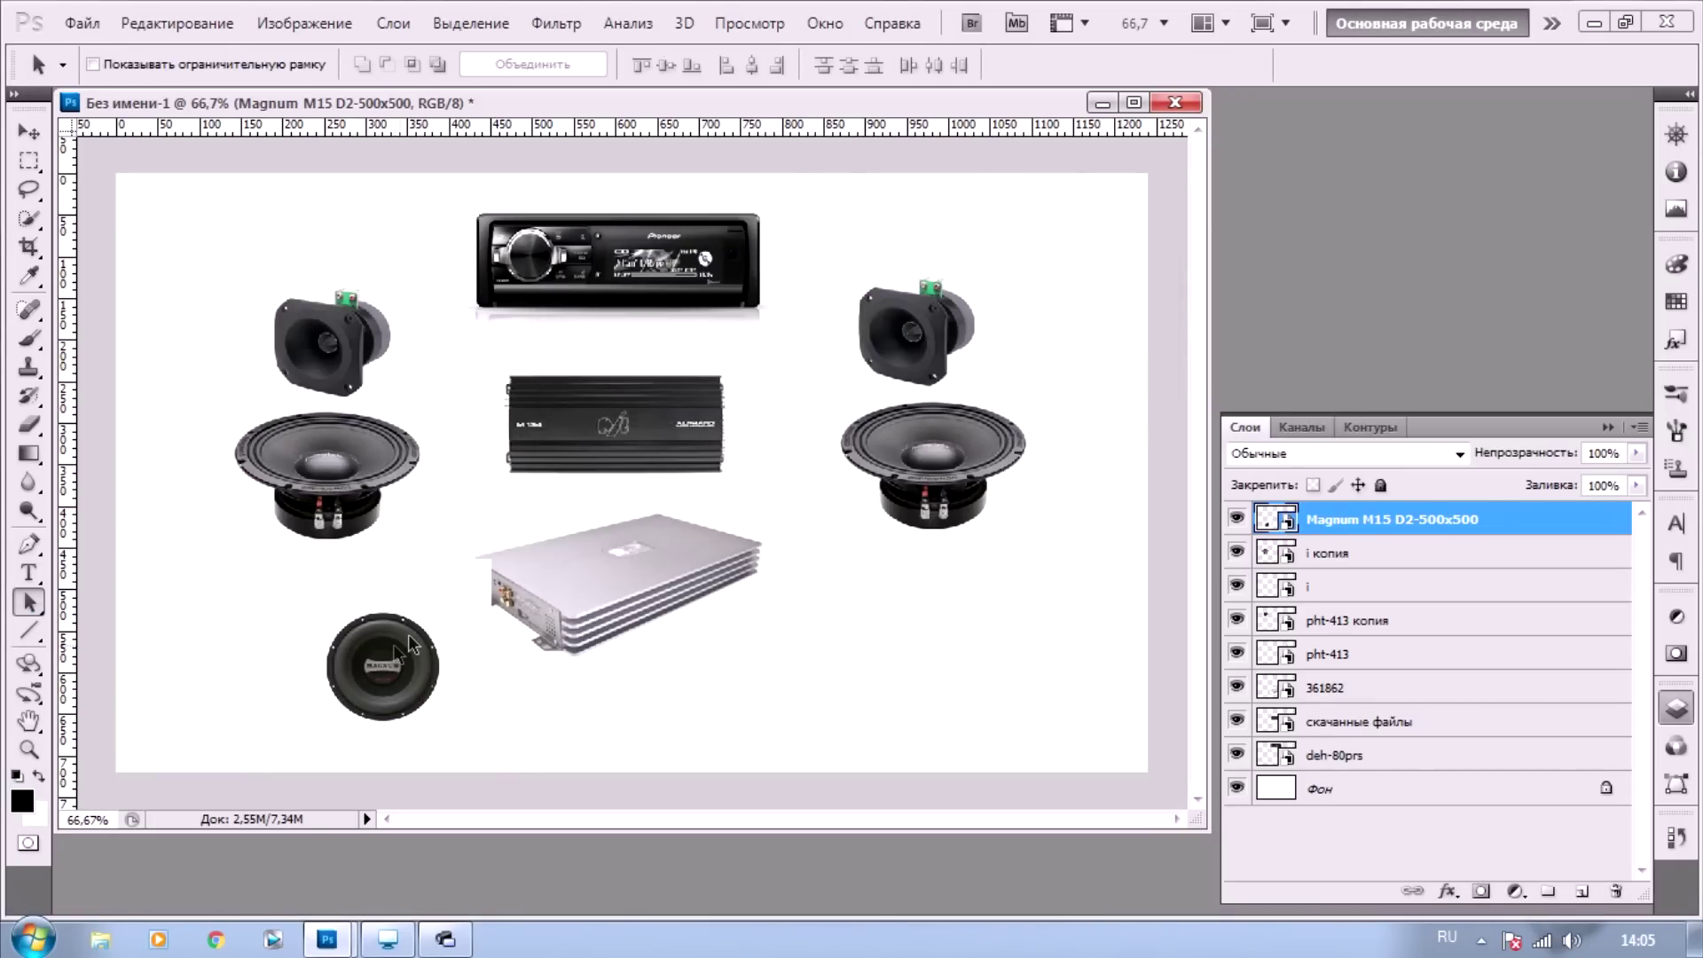
Shift the subwoofer left off the amplifier, rasterize its layer, and set a 64 px eraser
left_click(29, 131)
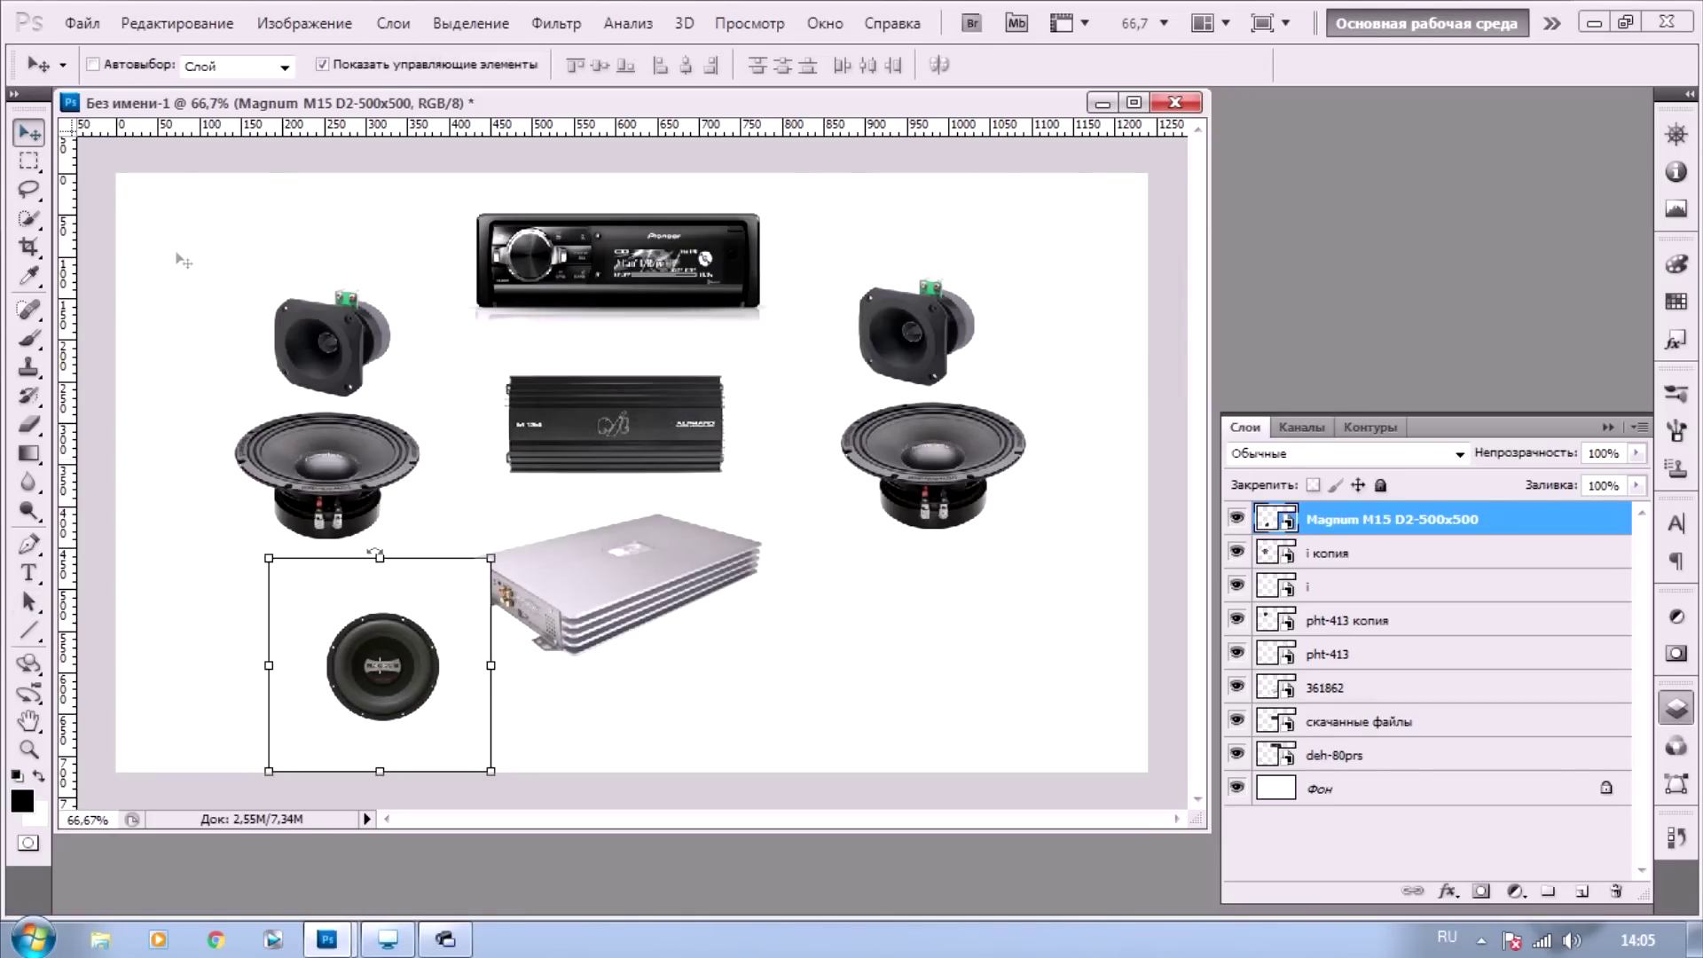
left_click_drag(410, 604, 335, 603)
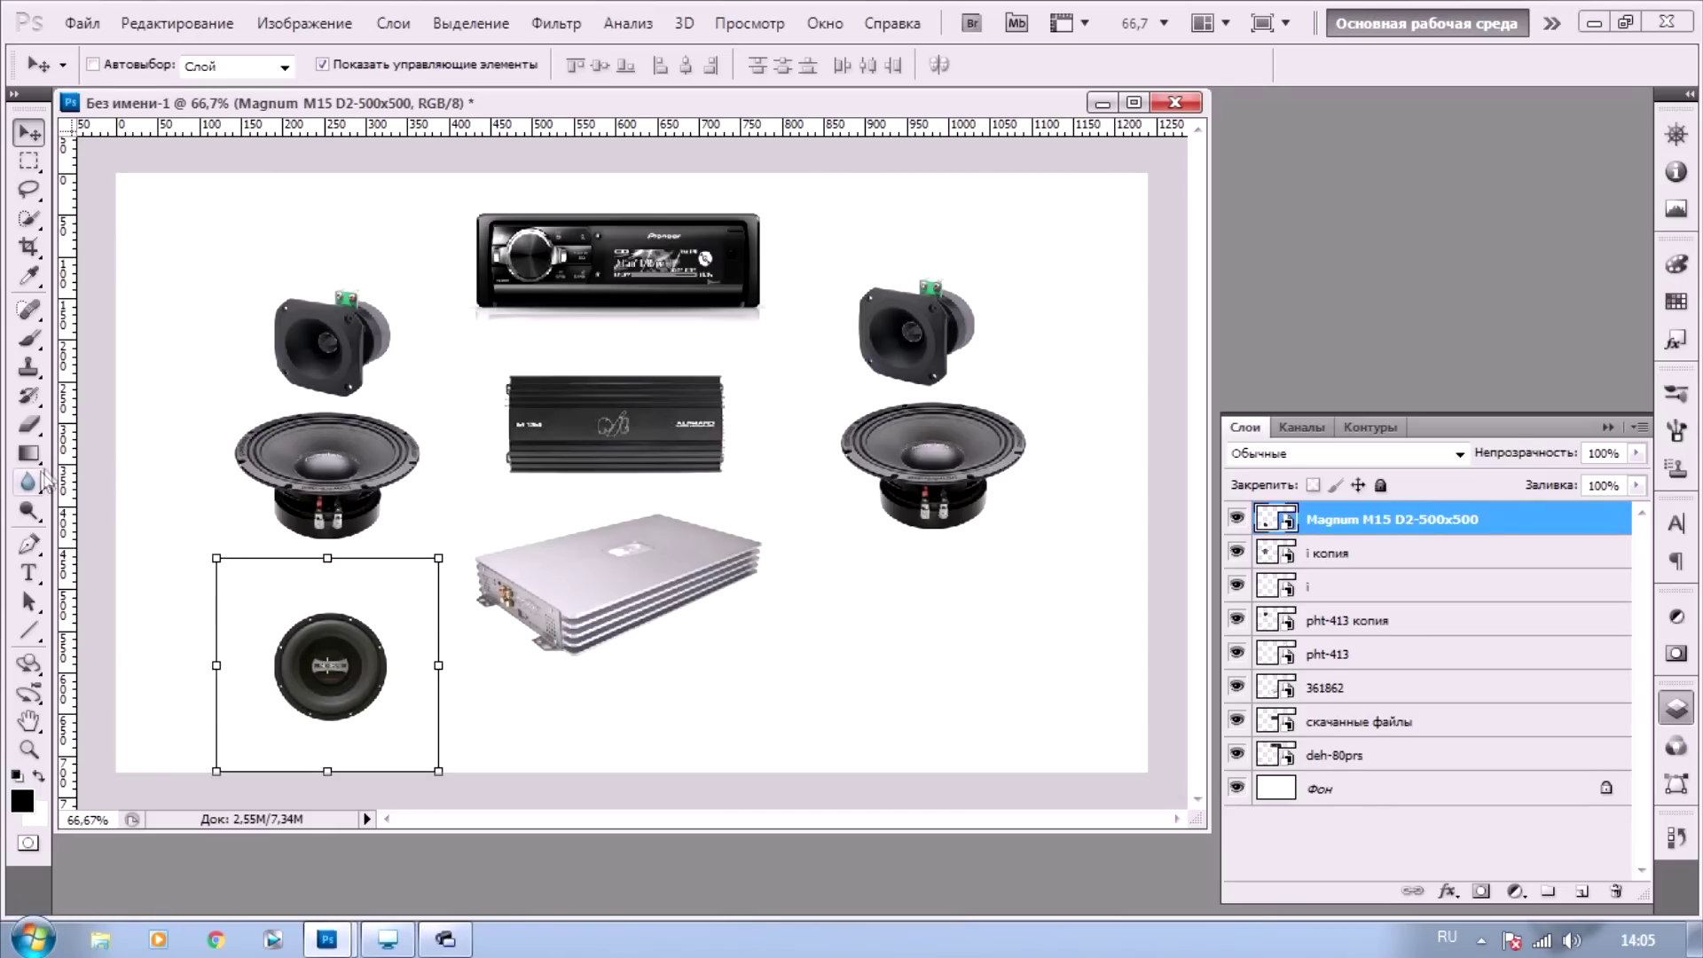
left_click(31, 431)
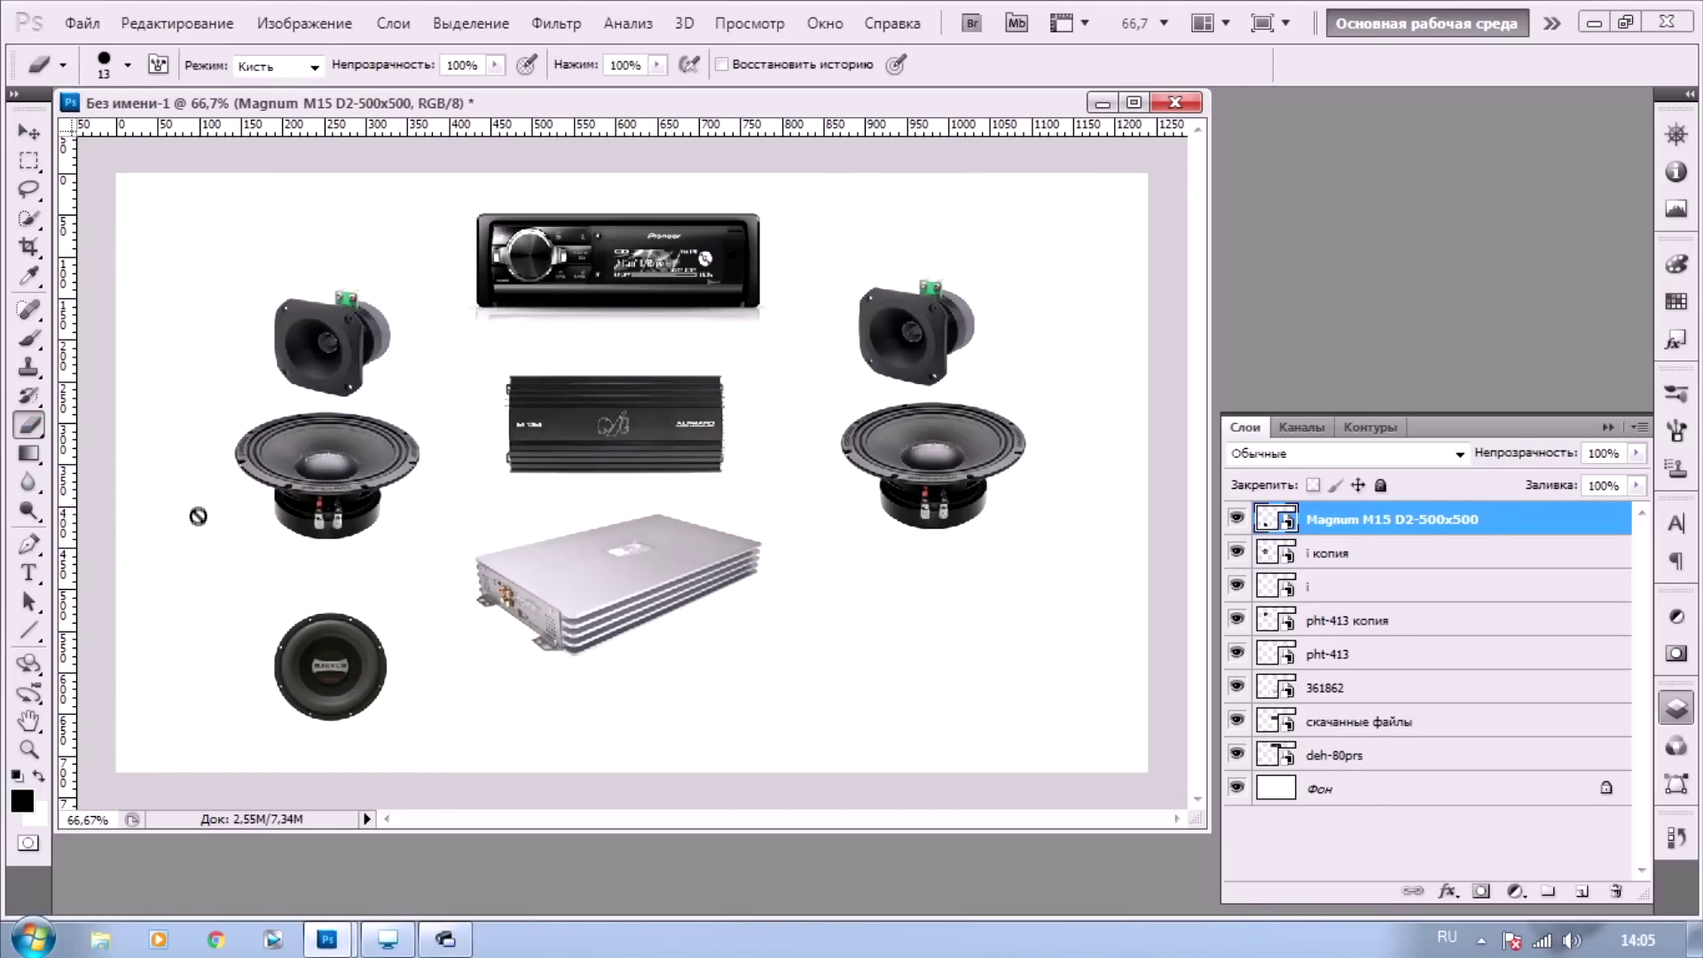
left_click(414, 625)
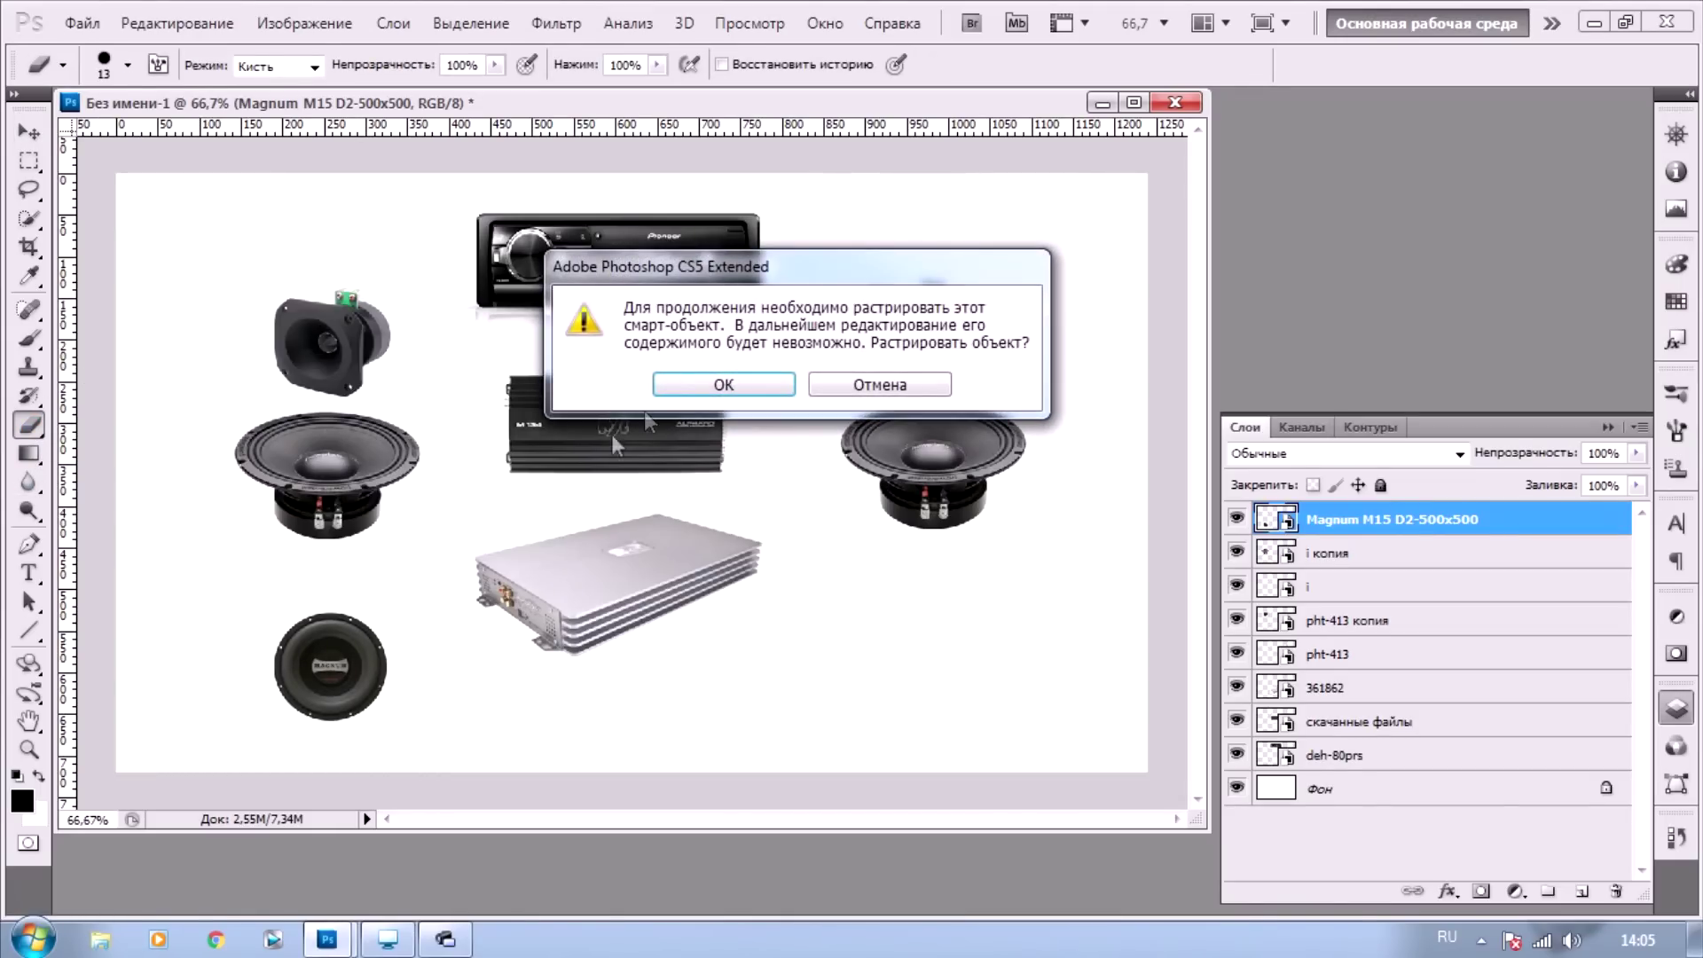
left_click(691, 386)
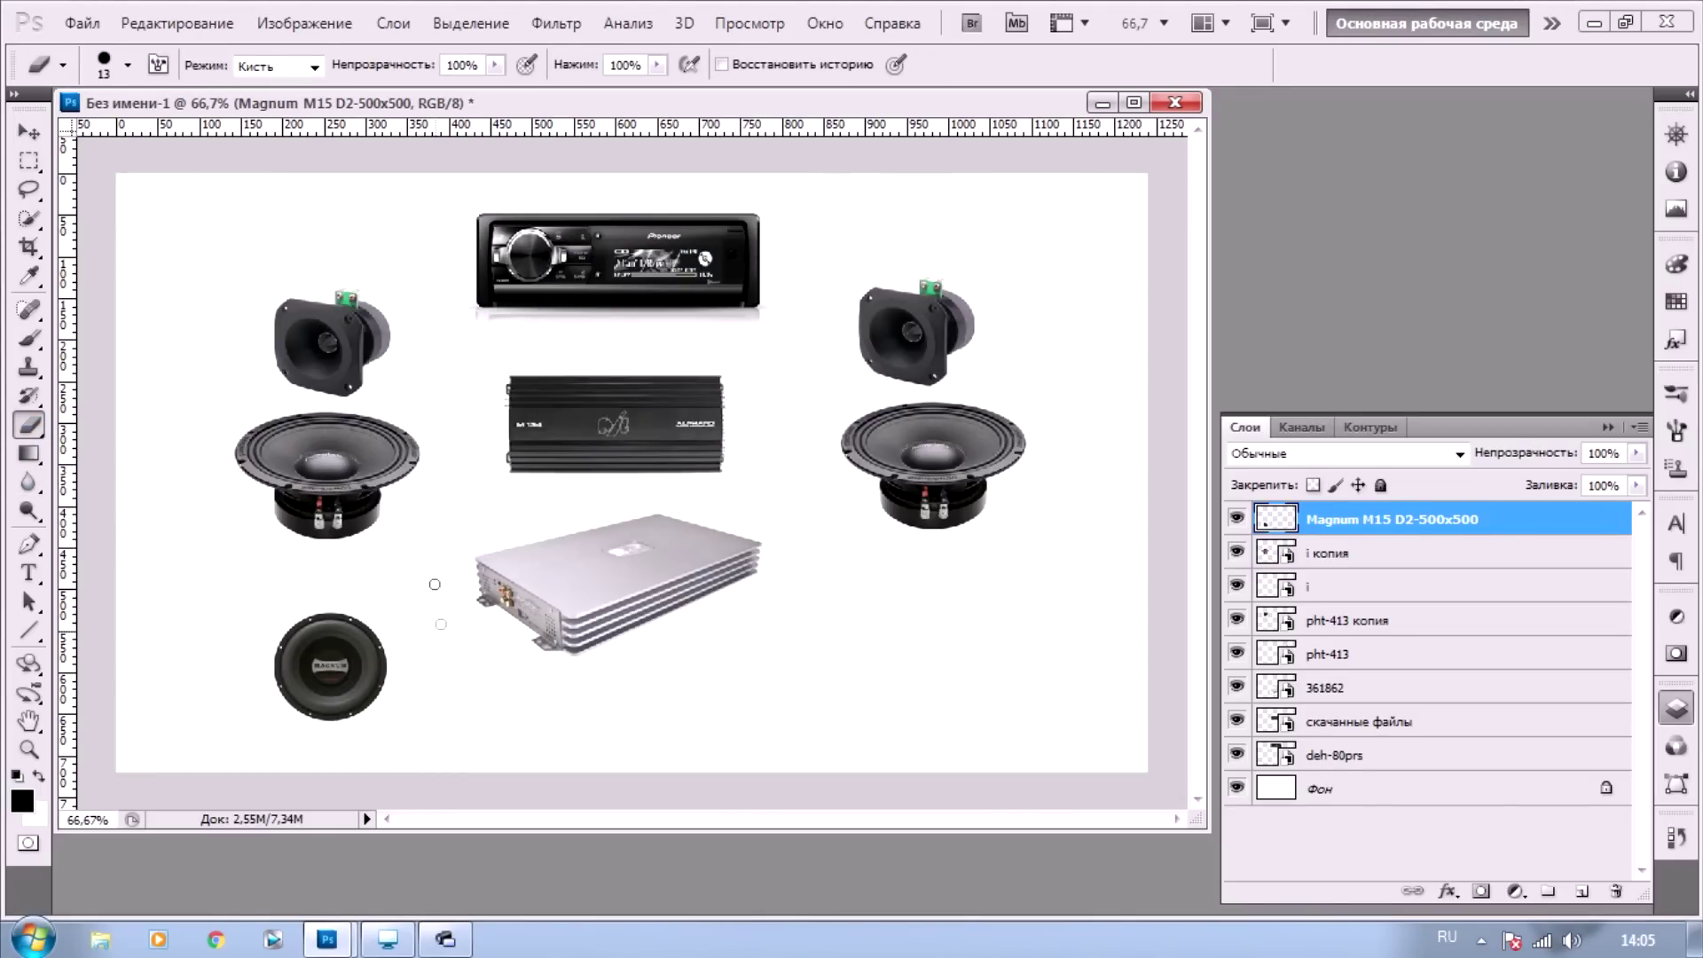
left_click(130, 66)
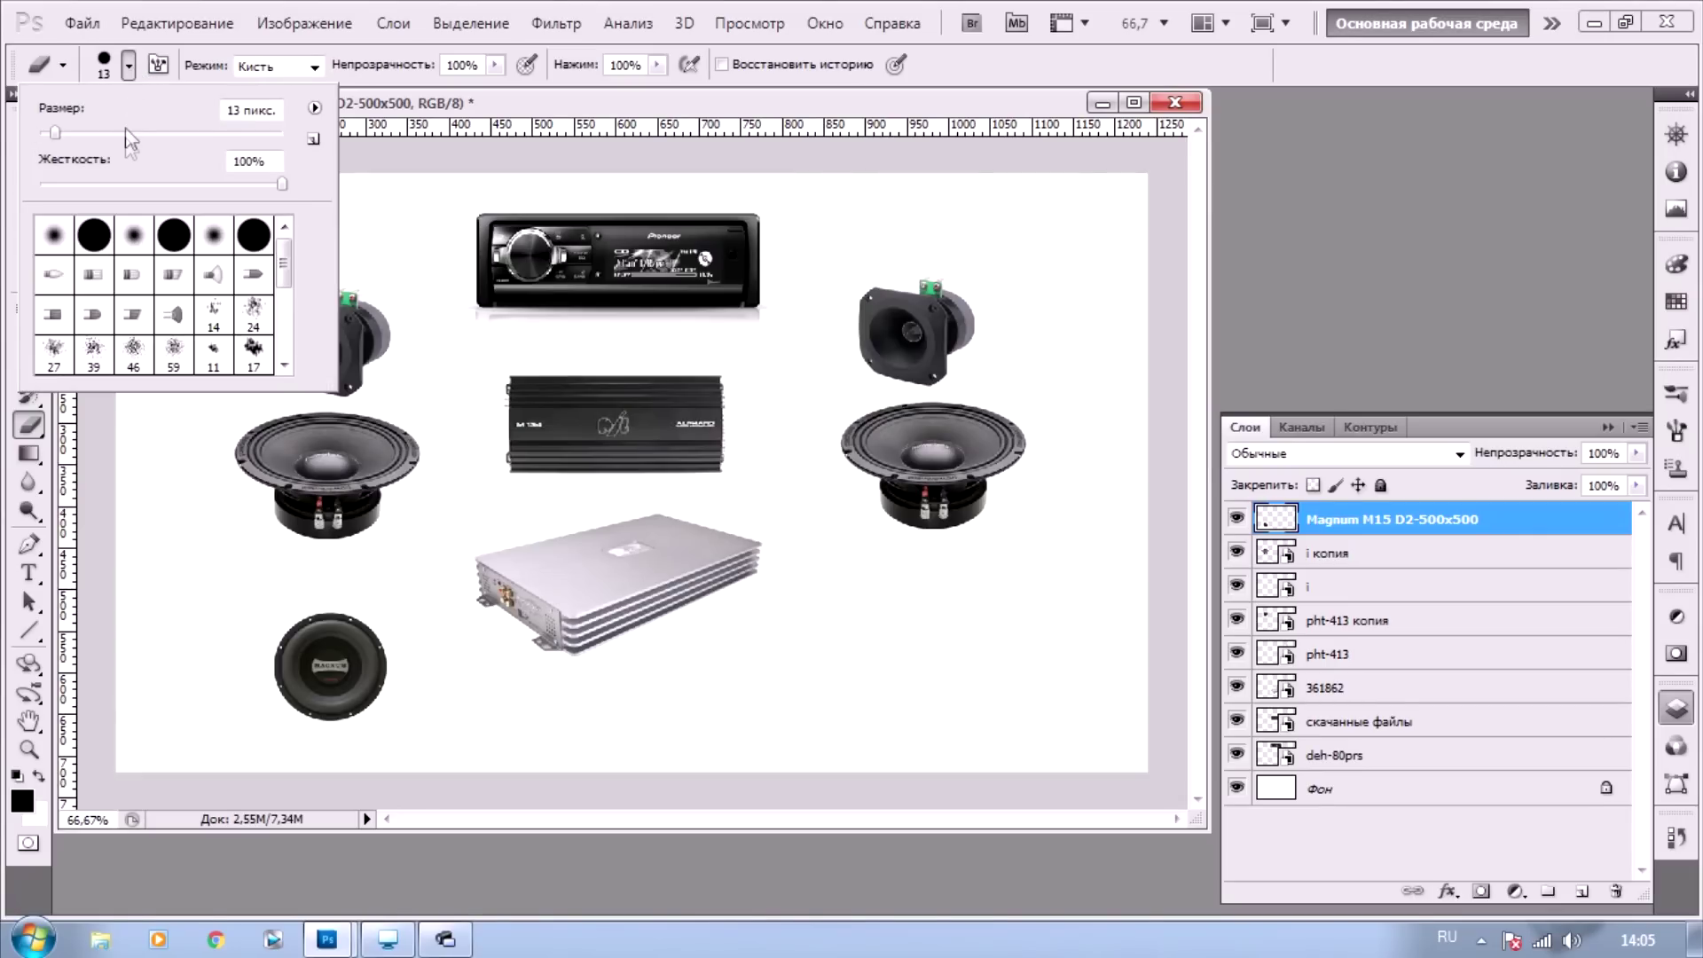
left_click(121, 79)
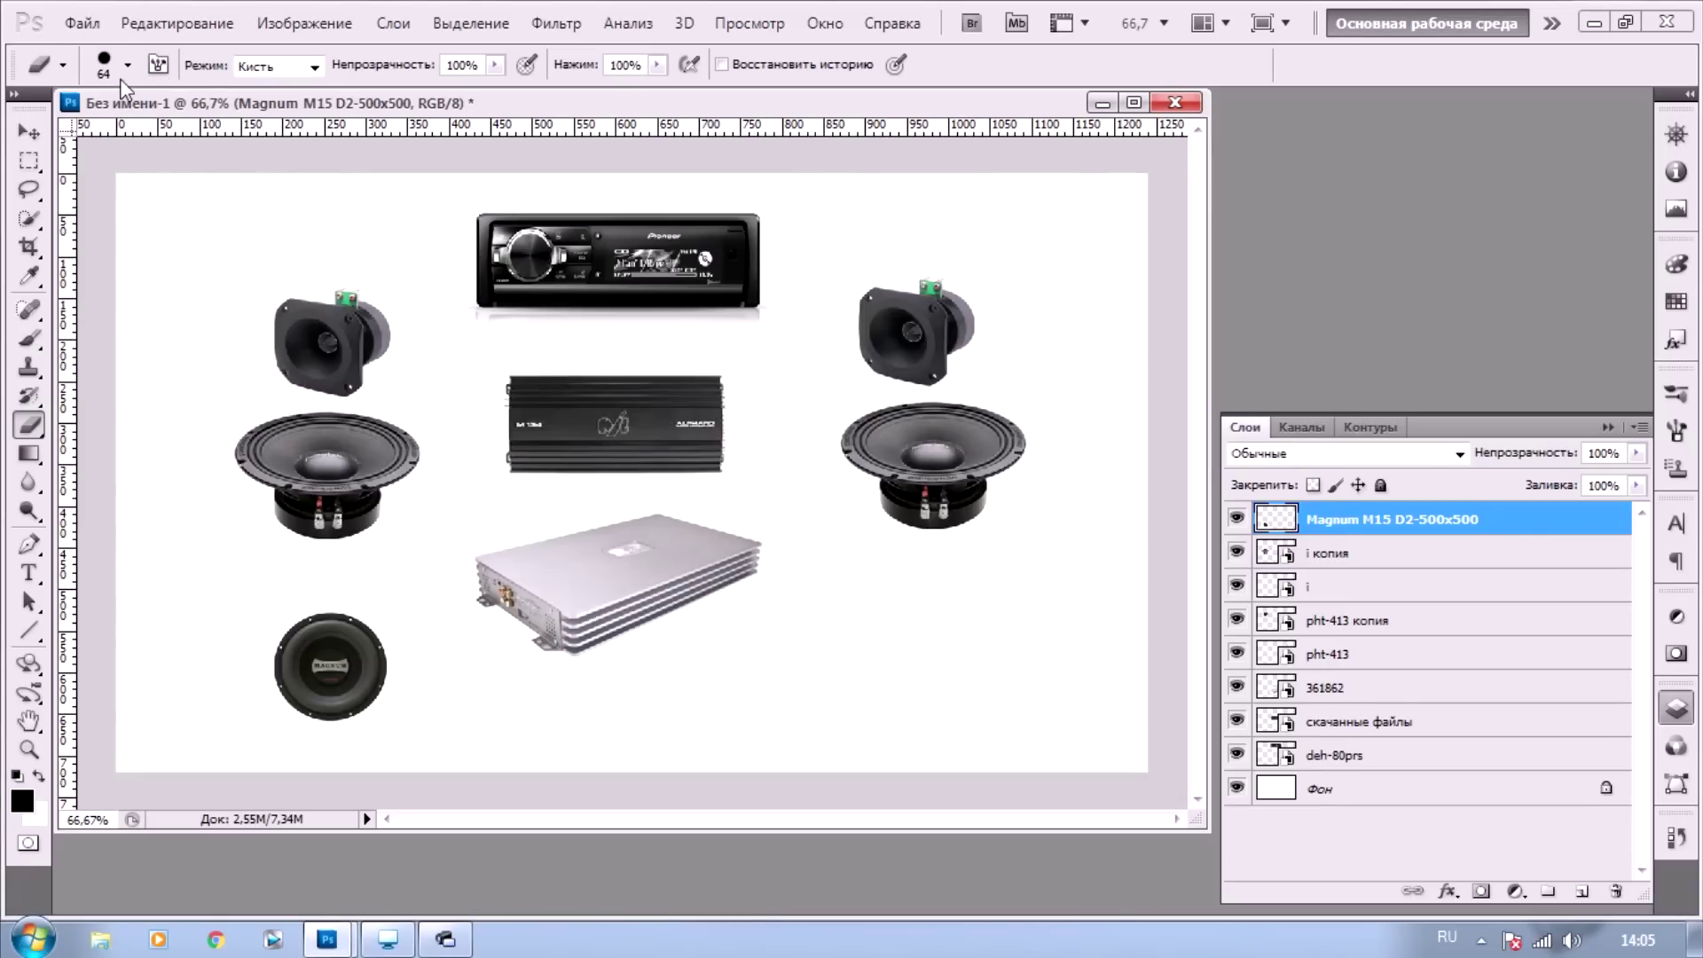
With the Фон layer hidden, erase the white box around the subwoofer, then show Фон again
left_click(1237, 788)
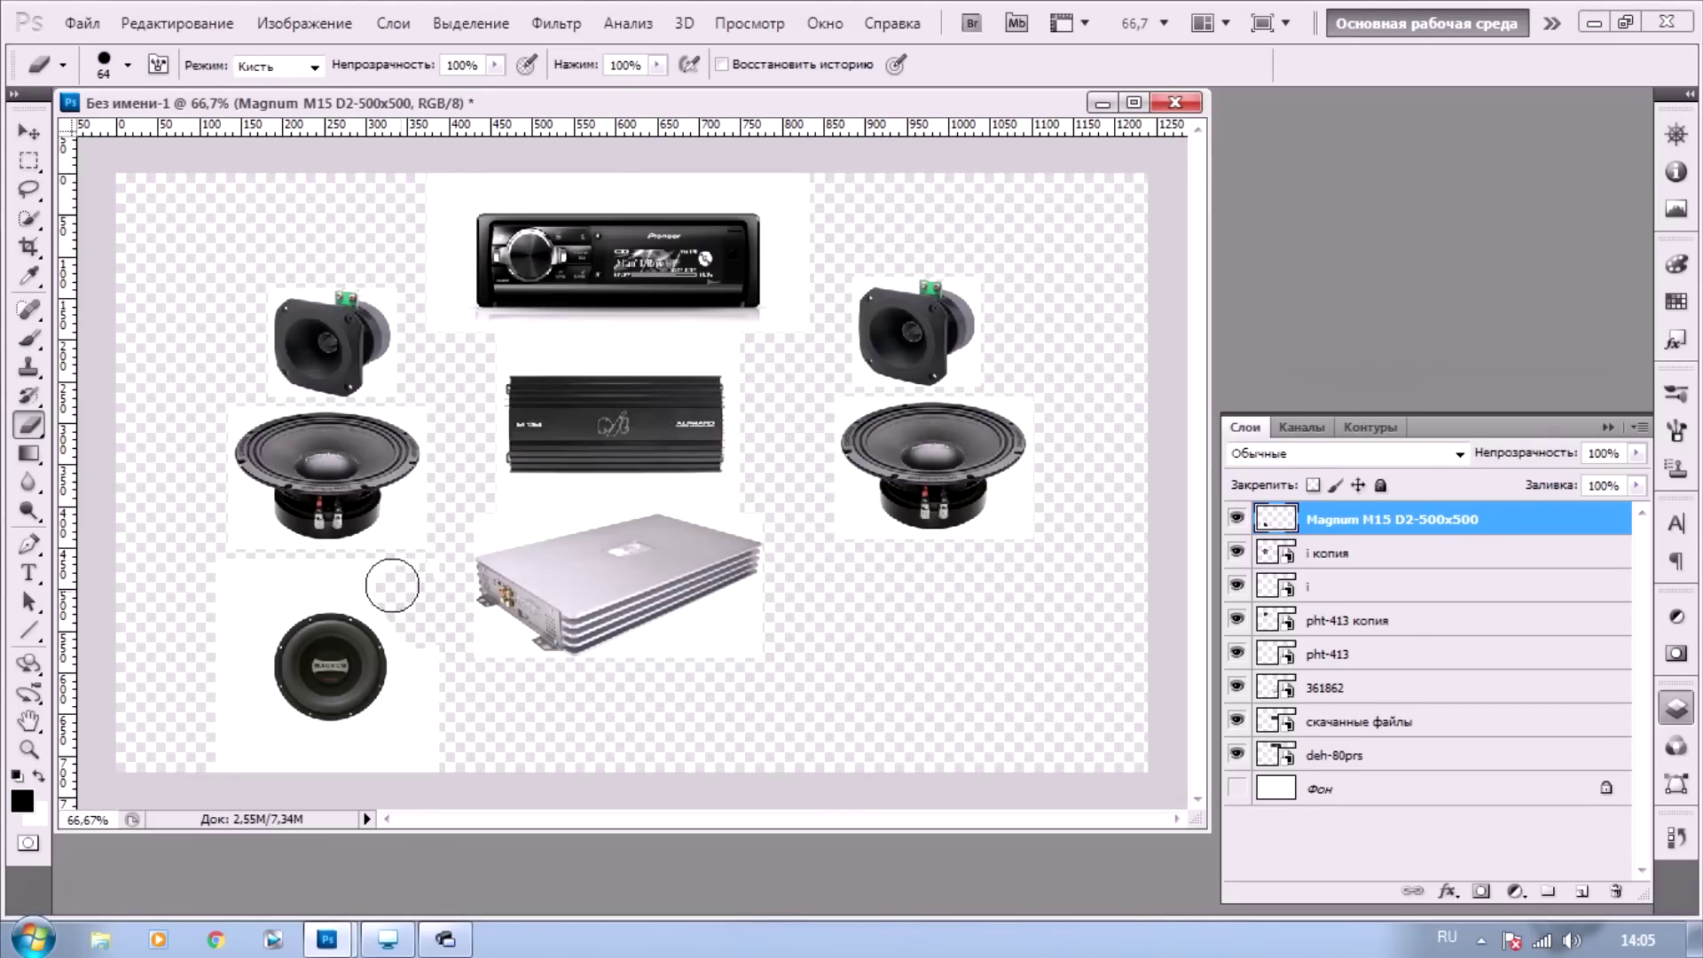
mouse_move(404, 583)
left_mouse_down()
mouse_move(403, 755)
mouse_move(232, 745)
mouse_move(224, 596)
mouse_move(243, 572)
mouse_move(305, 564)
mouse_move(369, 576)
mouse_move(266, 589)
mouse_move(237, 674)
mouse_move(322, 750)
left_mouse_up()
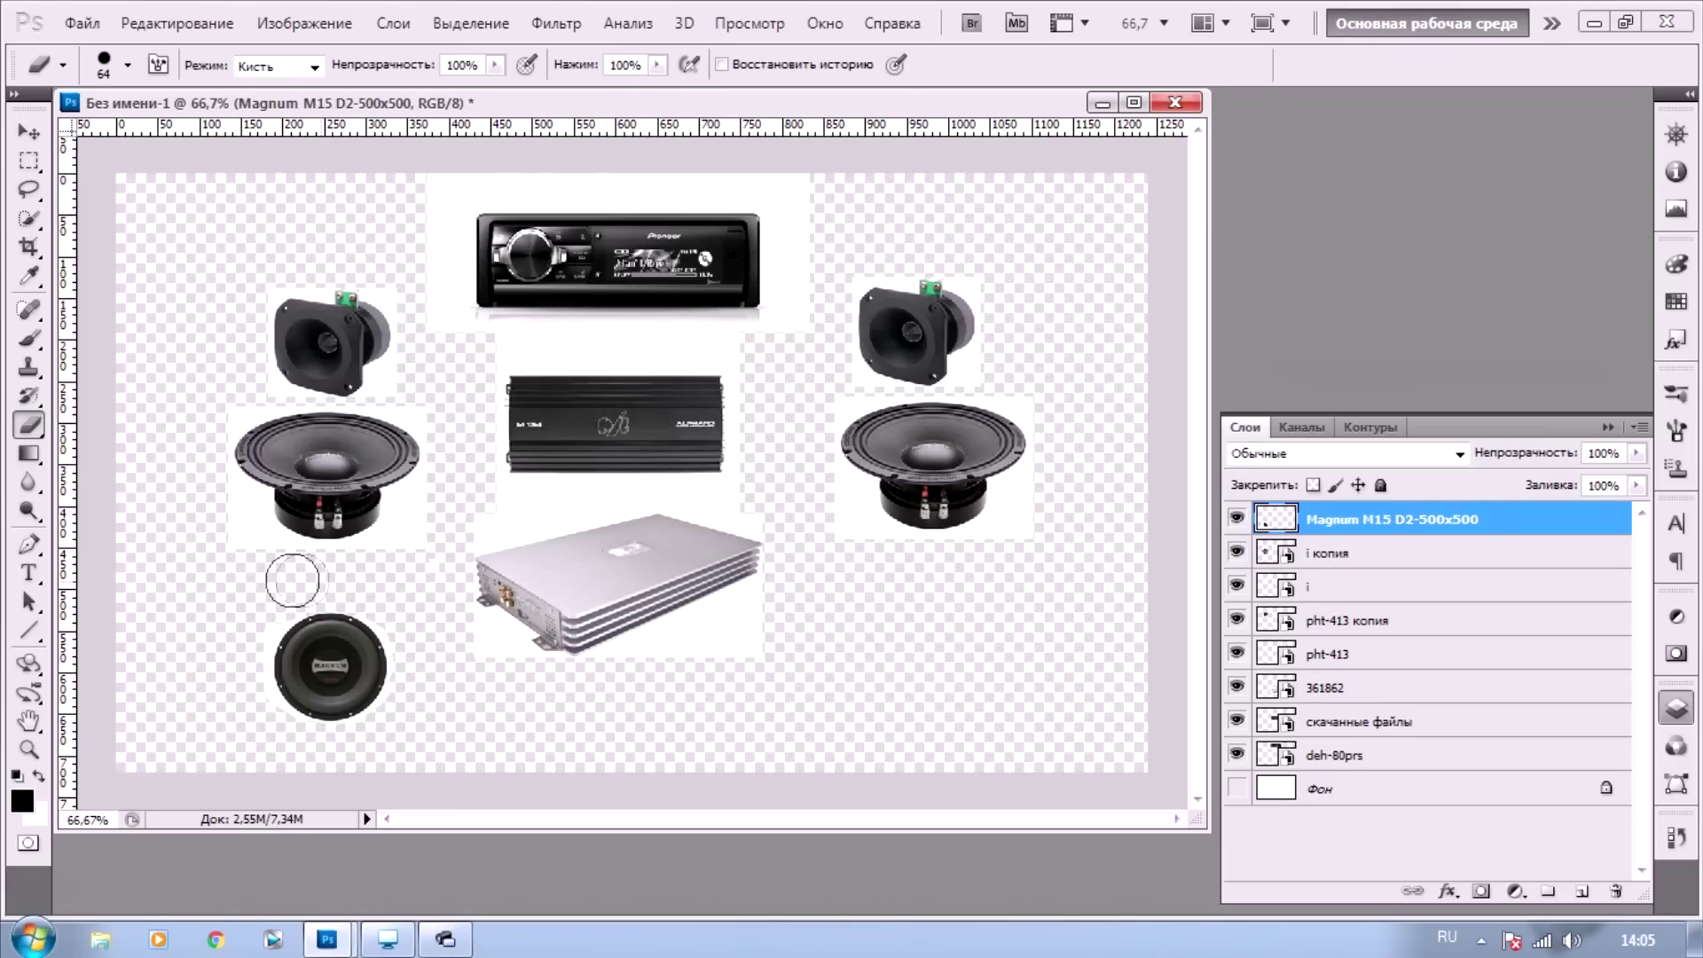
left_click(1236, 788)
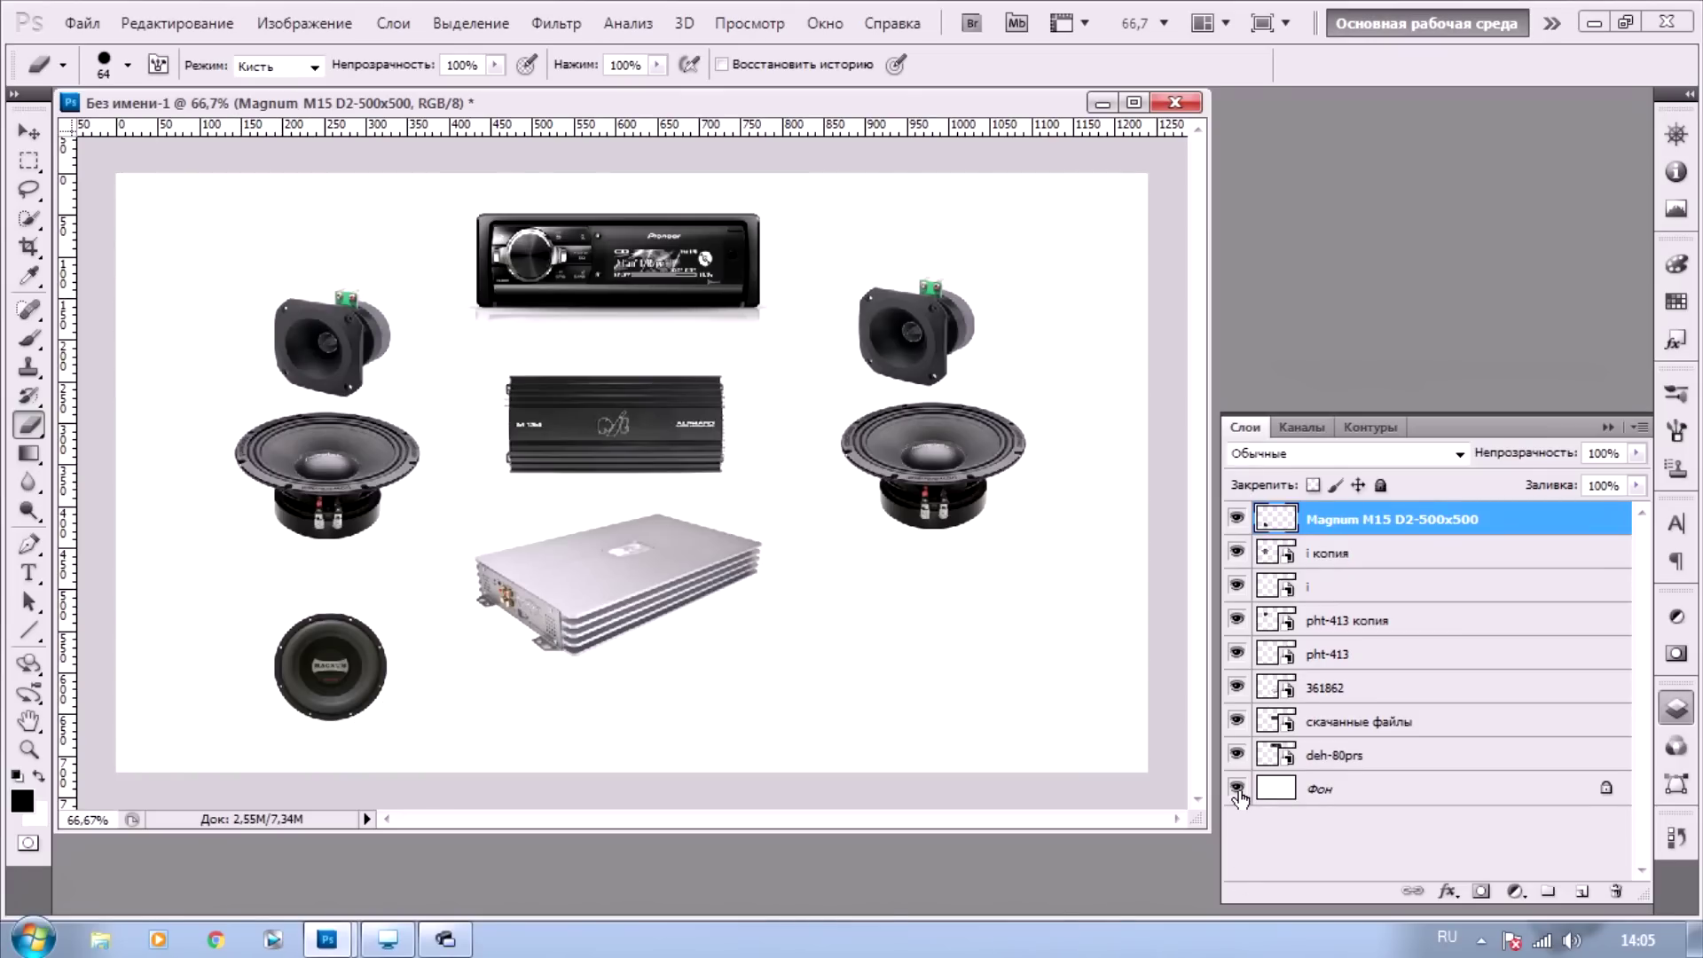
left_click(29, 132)
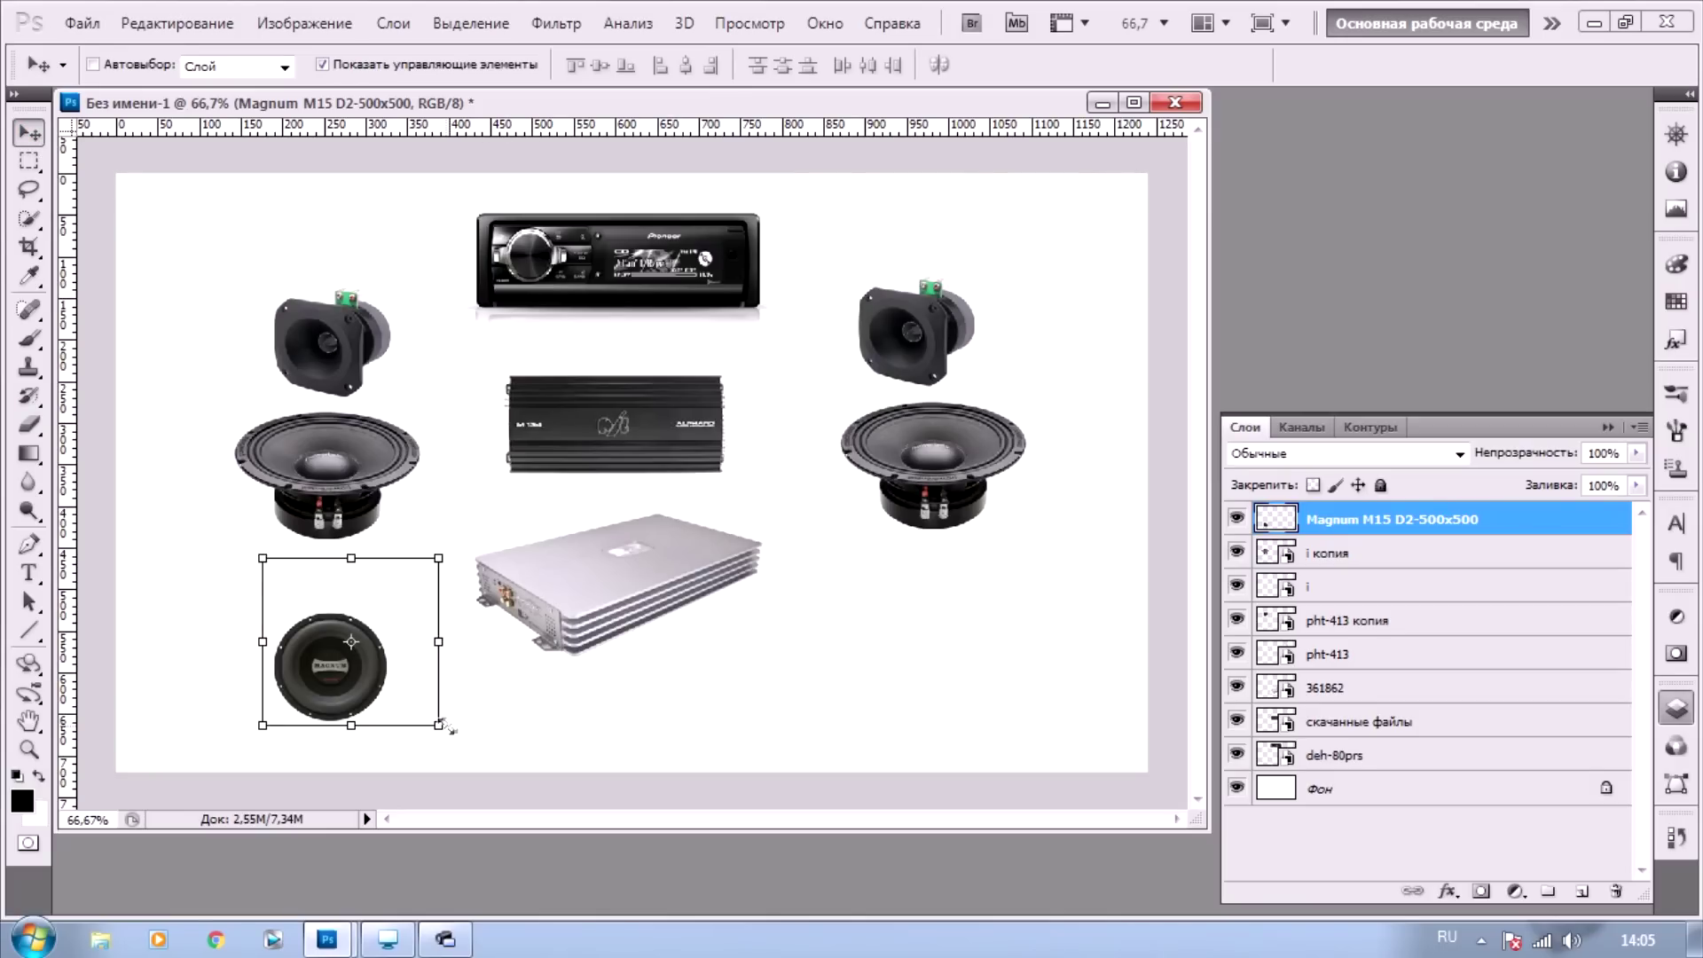
Enlarge the subwoofer to about 157% and move it to the canvas's lower right
left_click_drag(438, 725, 517, 786)
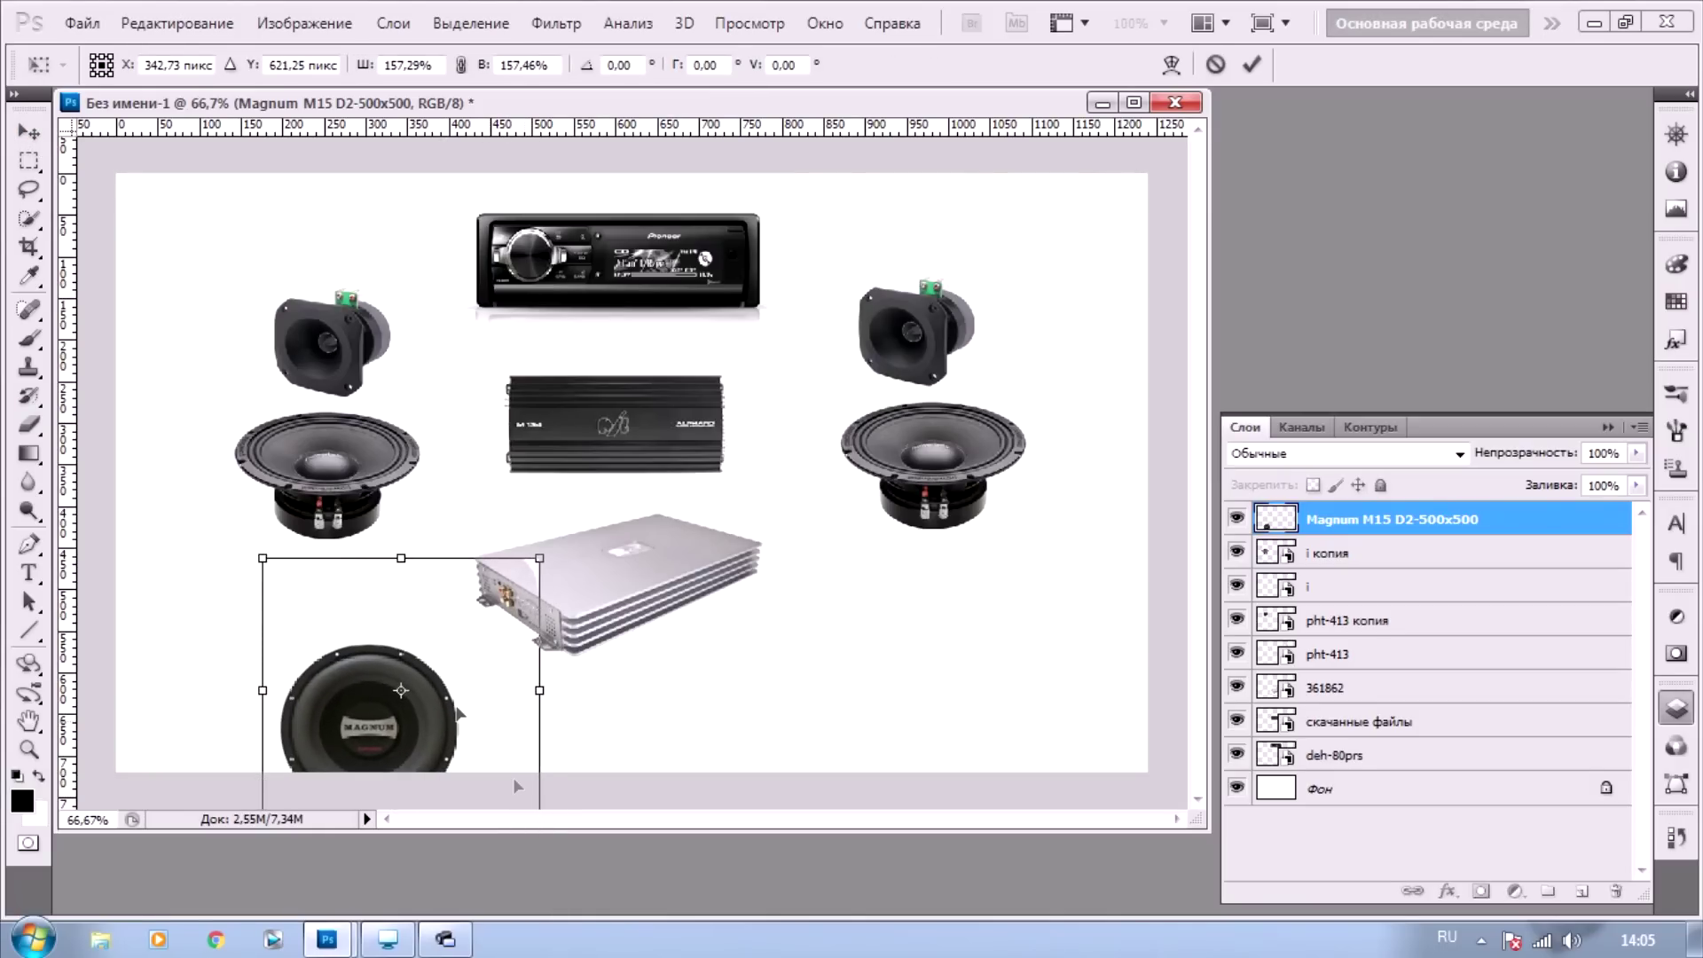
mouse_move(458, 706)
left_mouse_down()
mouse_move(454, 646)
mouse_move(887, 658)
left_mouse_up()
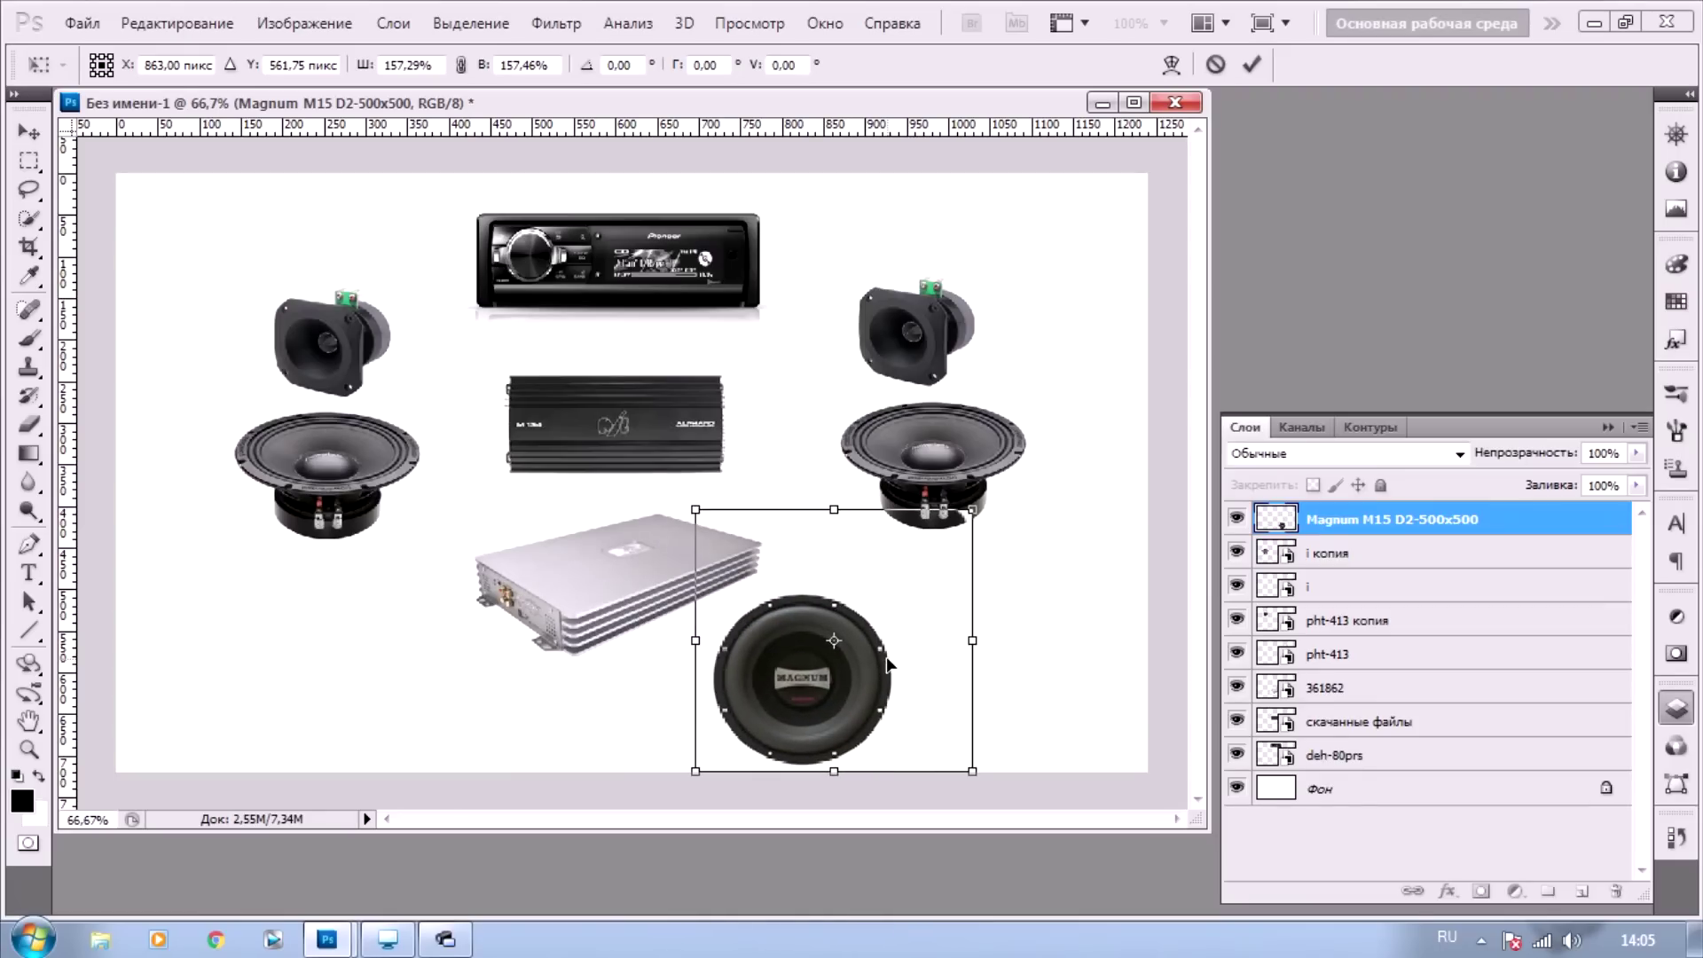
left_click_drag(887, 658, 1037, 653)
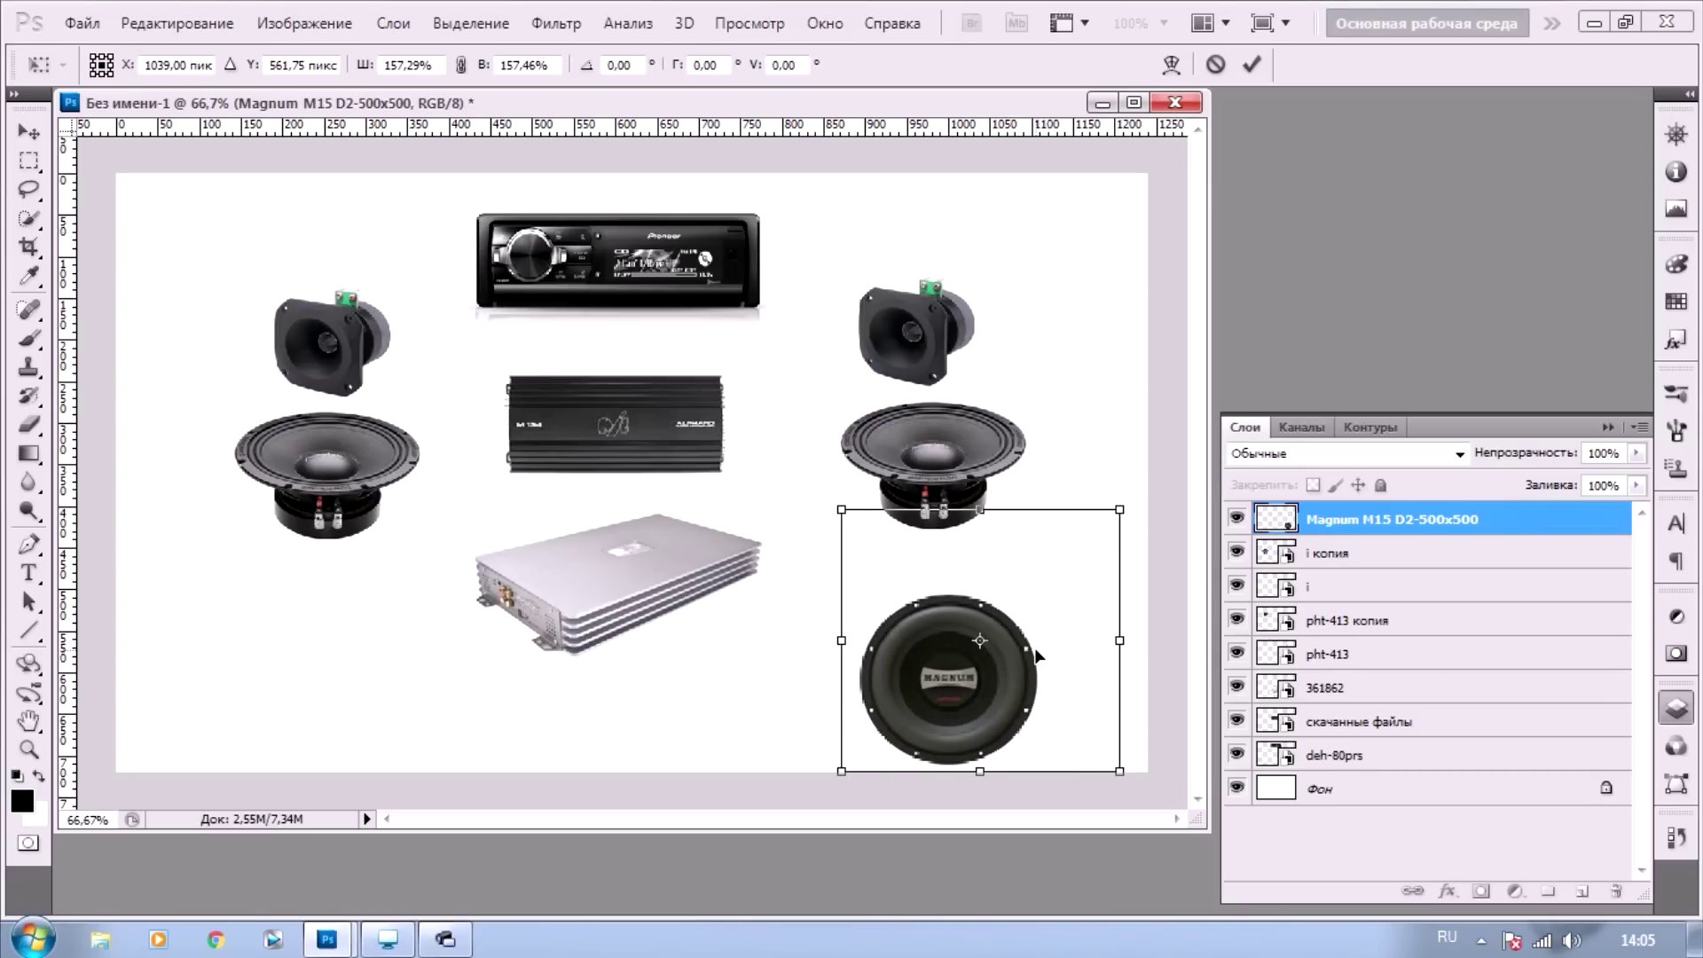
left_click_drag(1035, 652, 1029, 651)
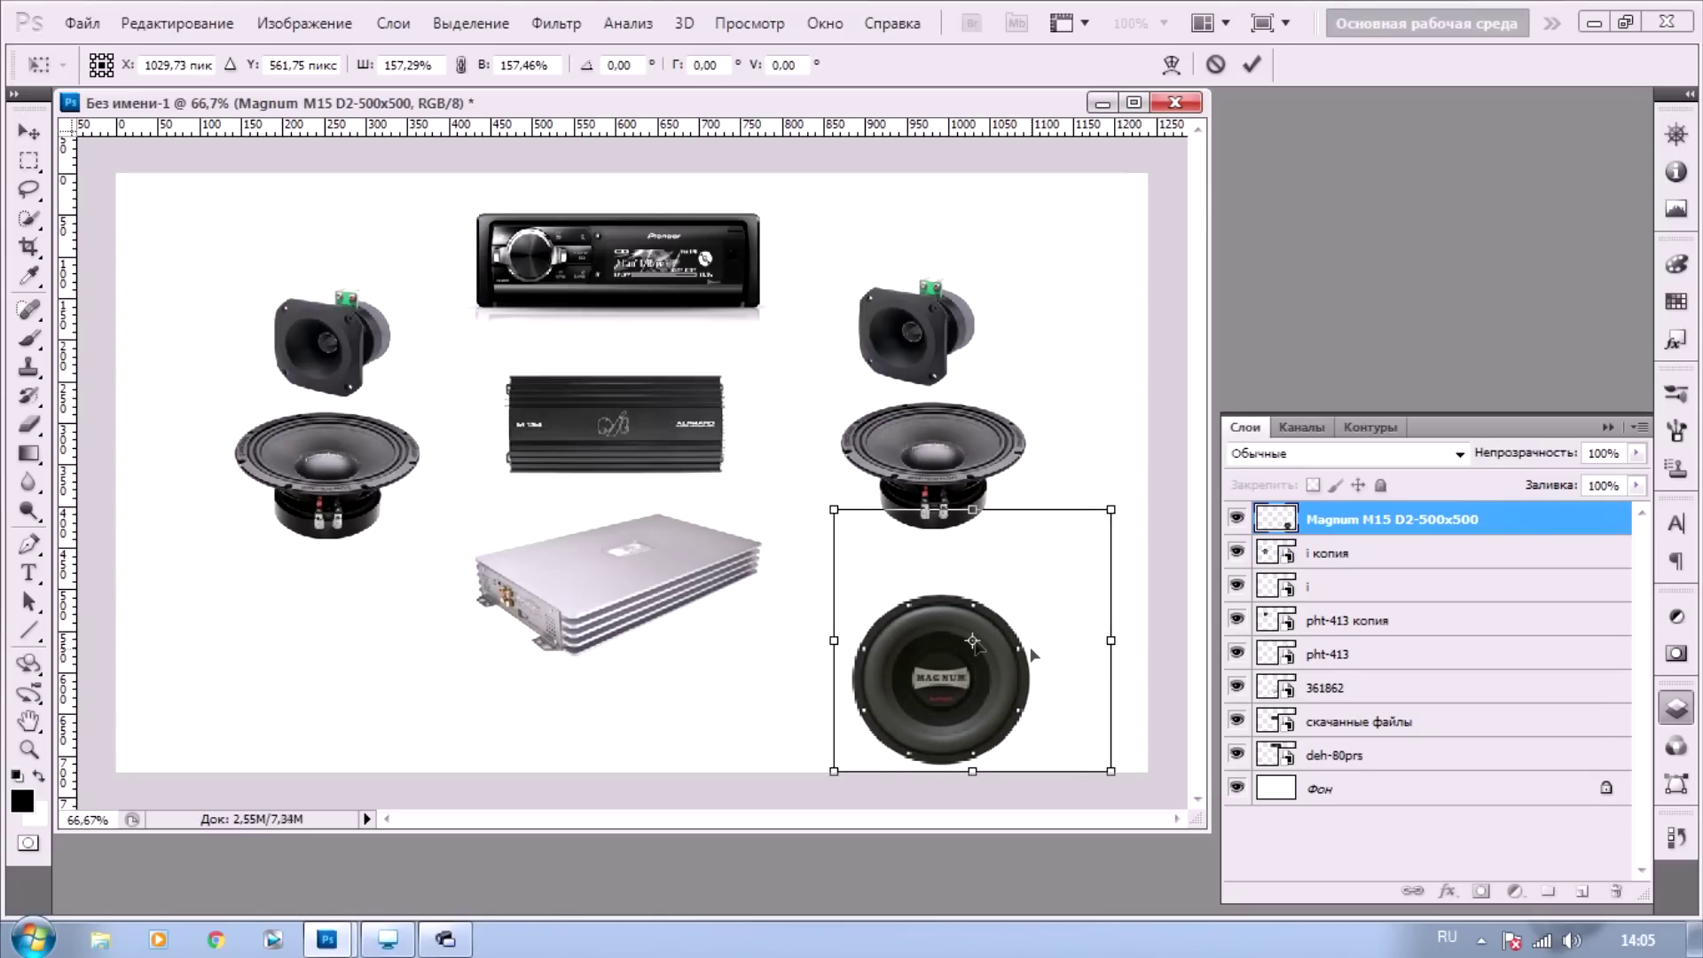
key("a")
left_click(731, 377)
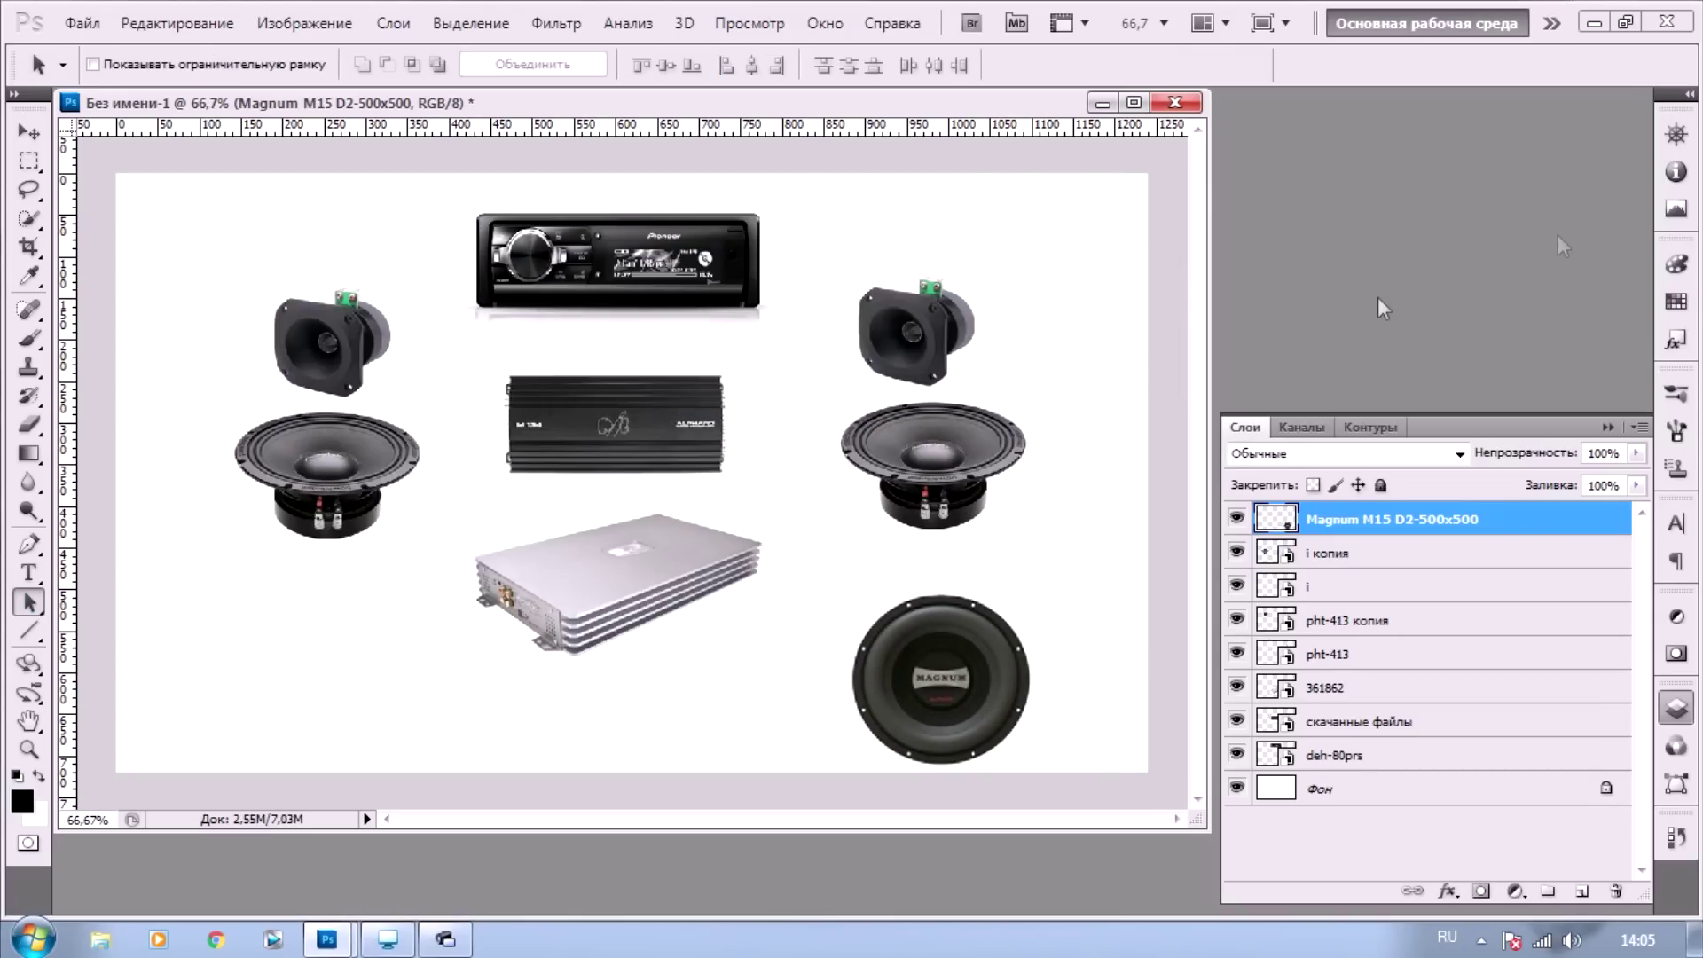
Drag the $_3 battery image from the desktop onto the Photoshop canvas
left_click(1594, 22)
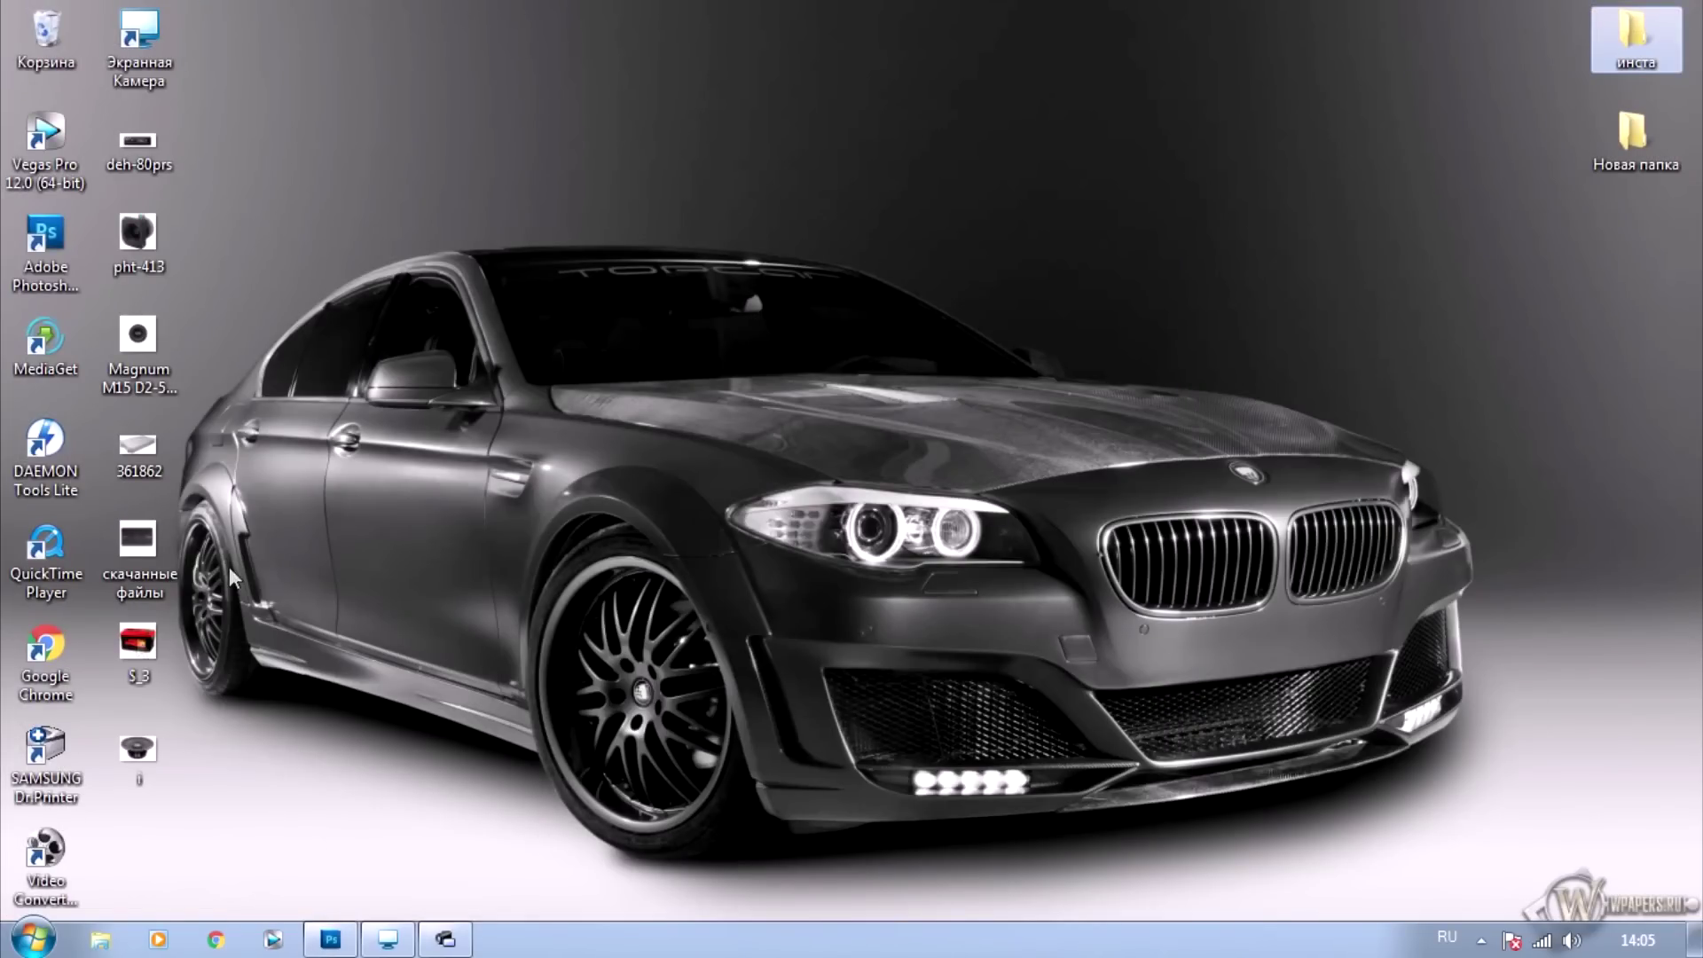
left_click_drag(137, 648, 315, 754)
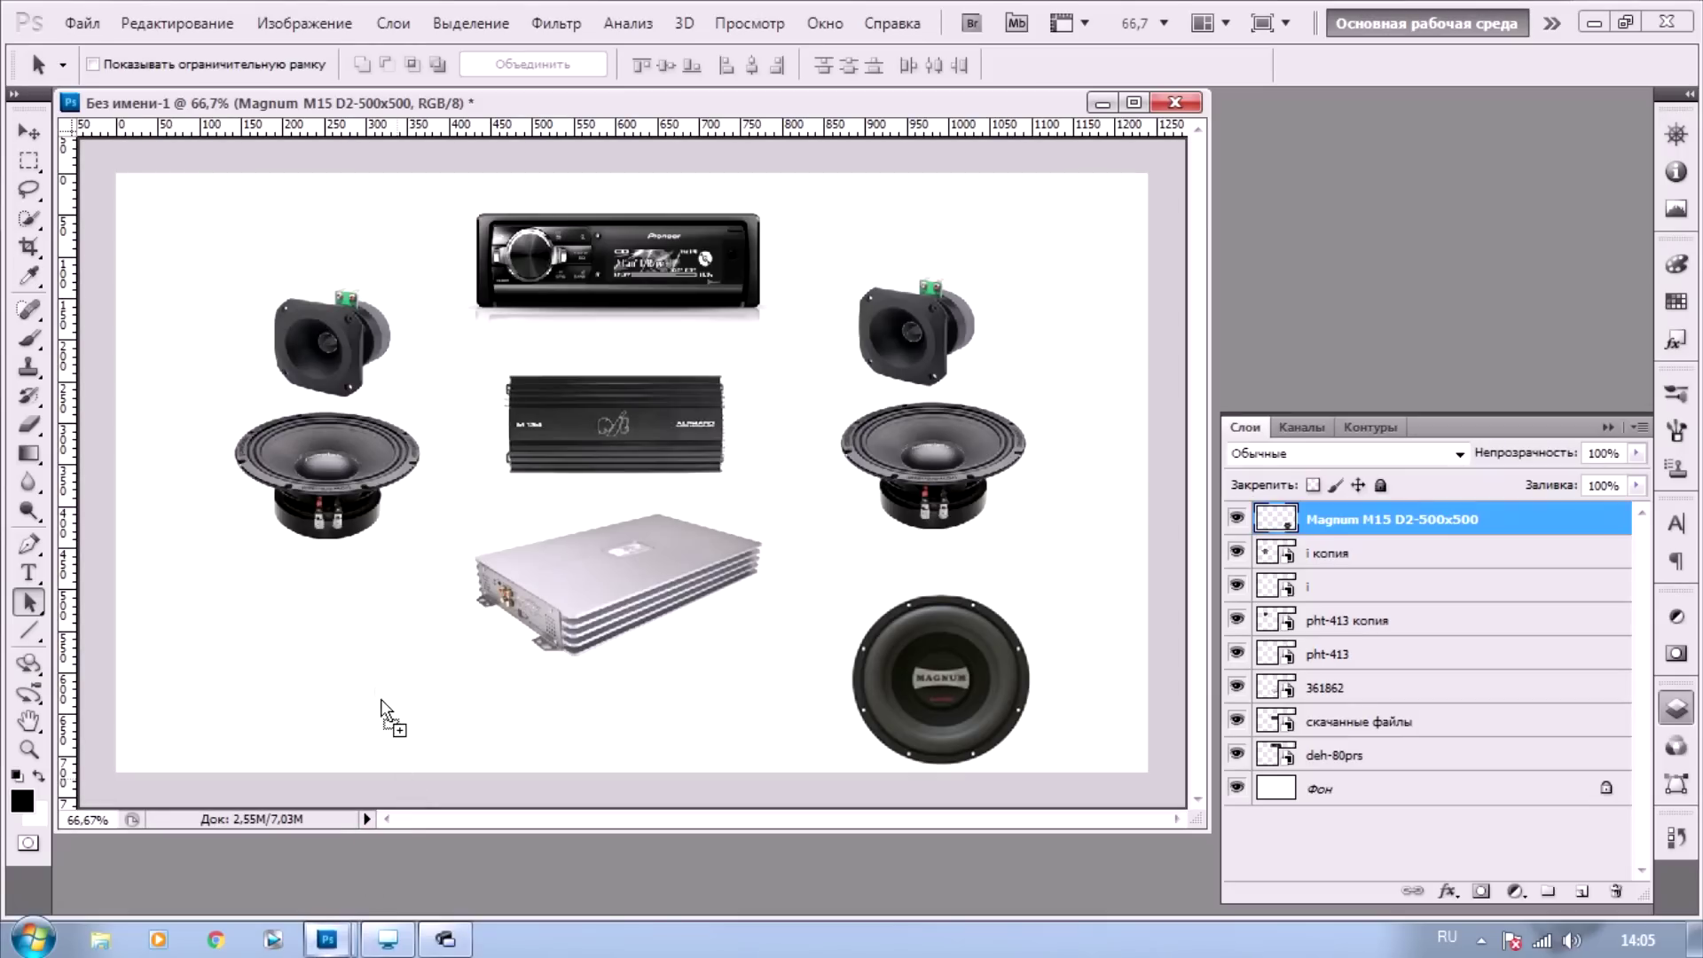
left_click_drag(315, 754, 376, 683)
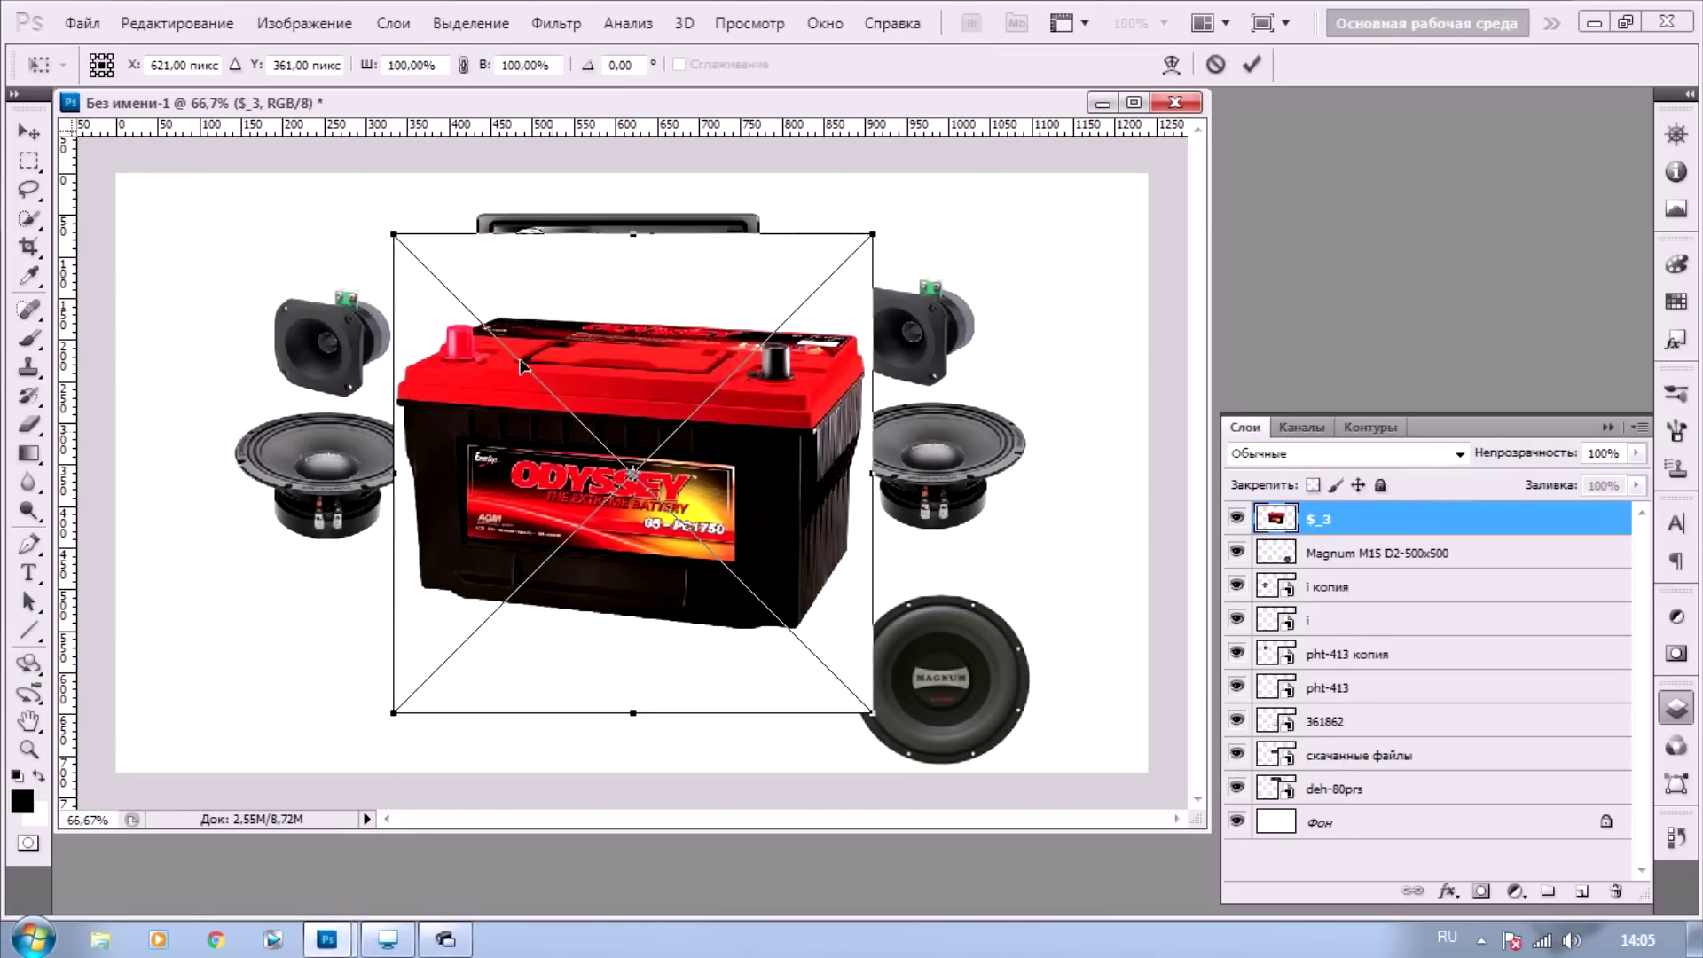
Place the battery at about 43% in the lower left, then add empty layer 'Слой 1'
left_click_drag(393, 234, 618, 495)
left_click_drag(649, 605, 233, 658)
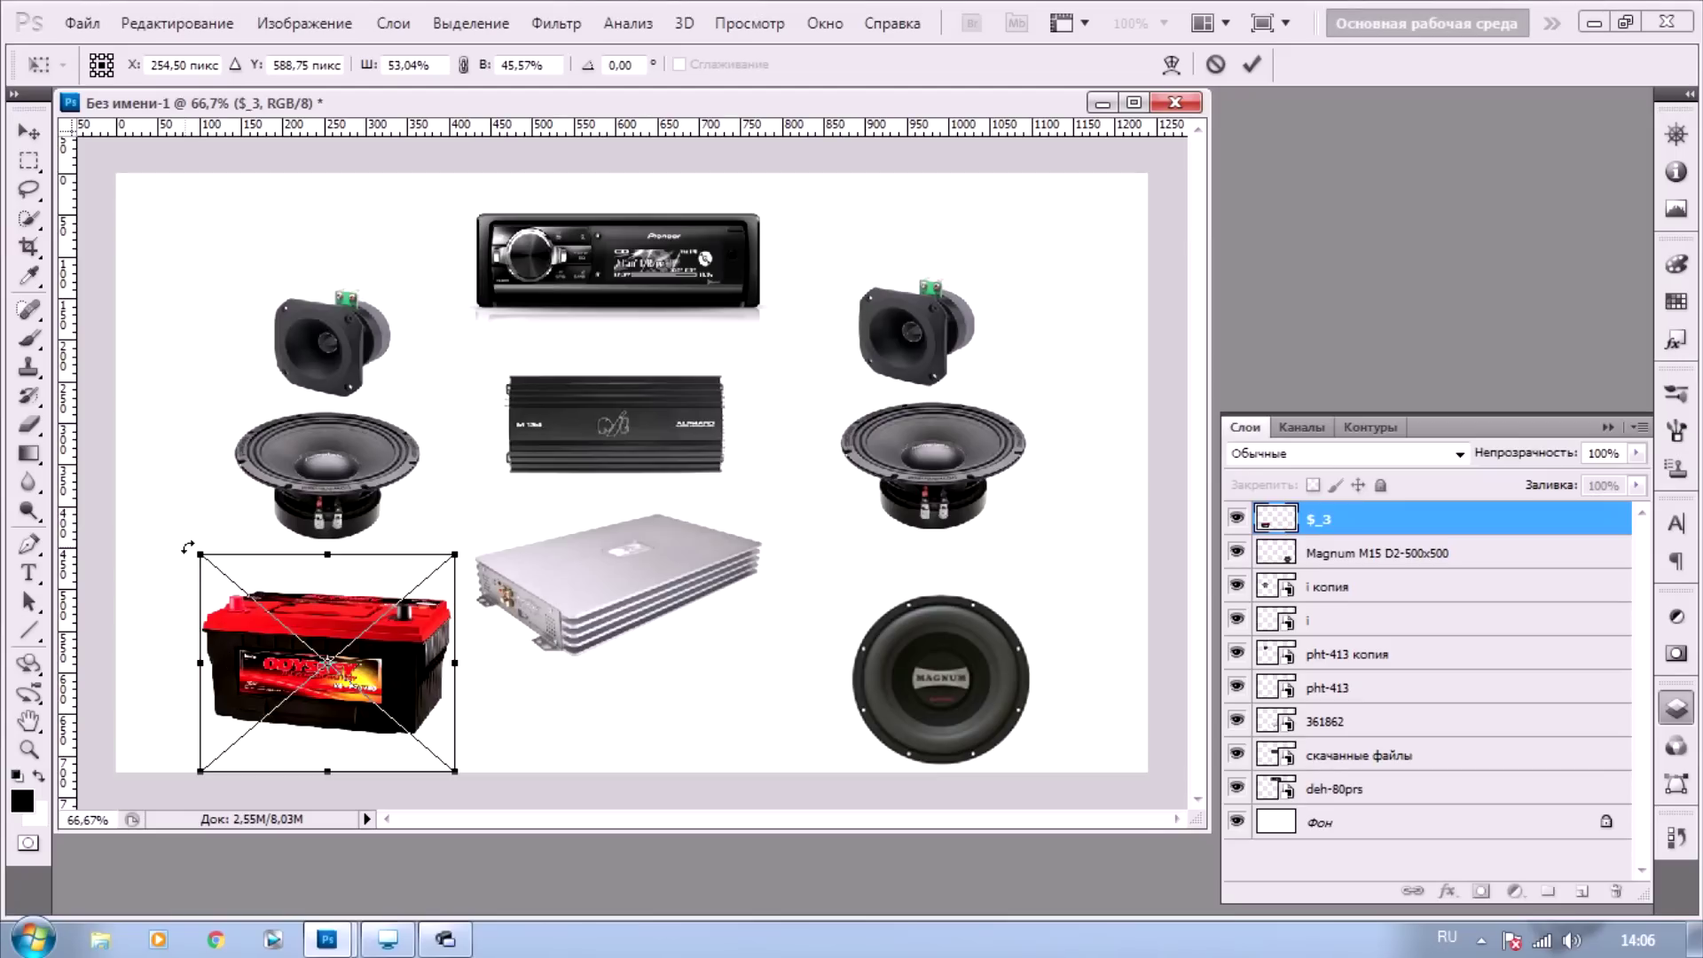
left_click_drag(200, 554, 247, 584)
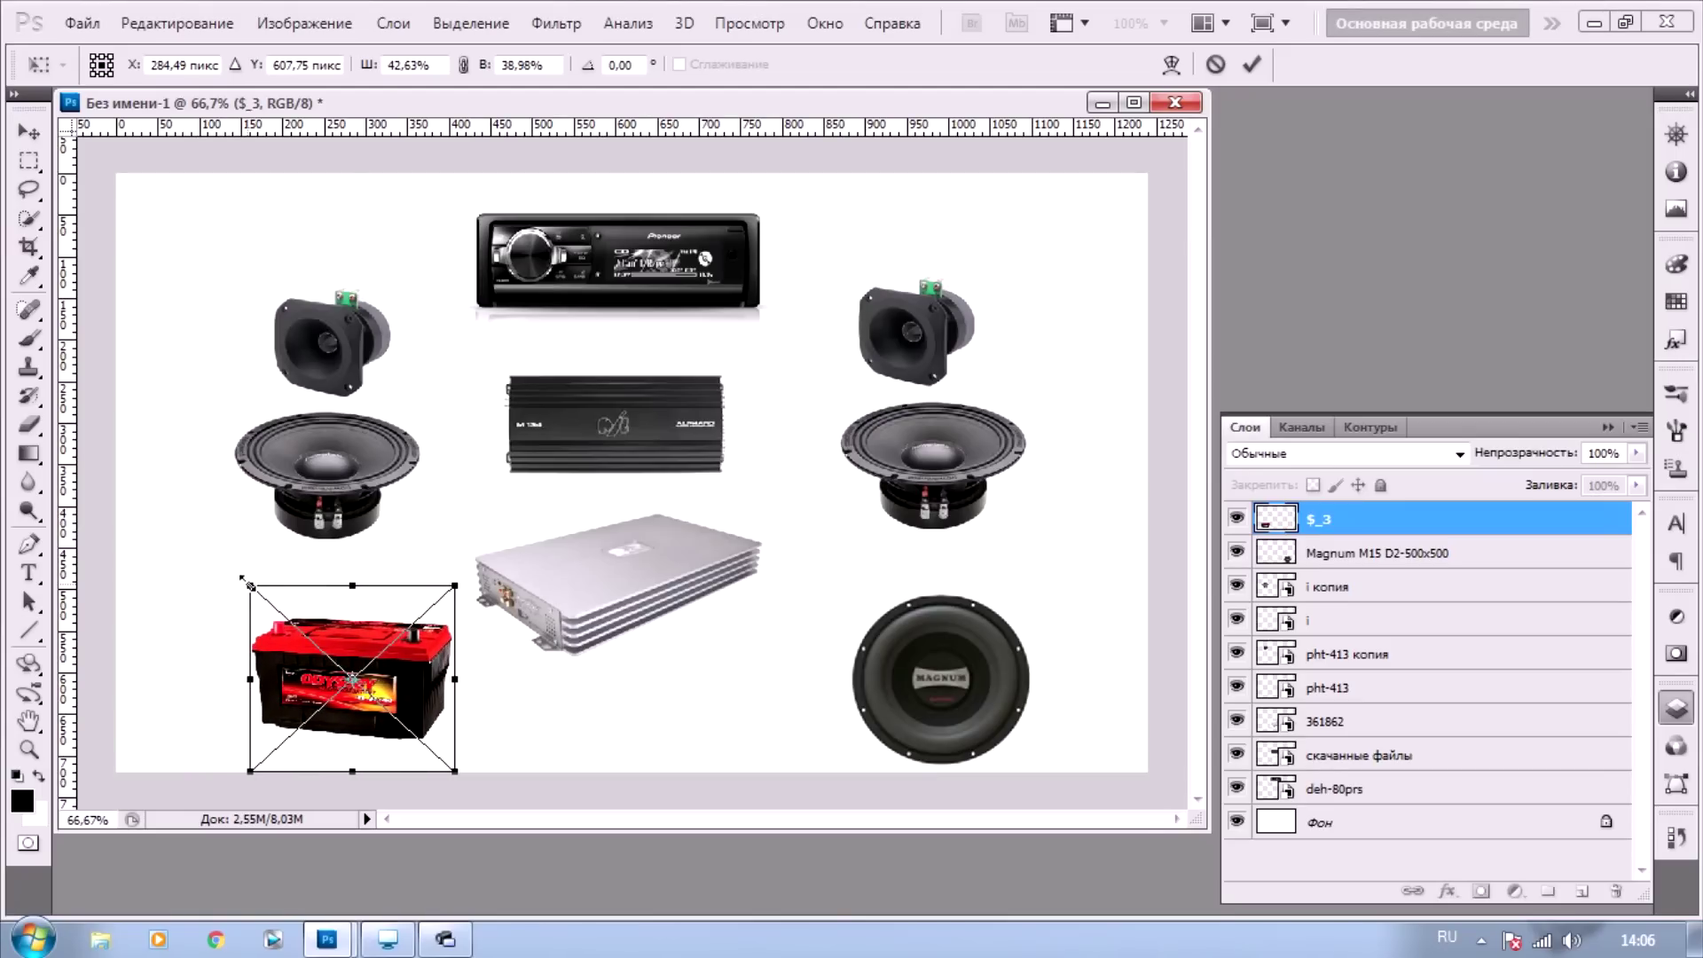
left_click_drag(293, 672, 284, 671)
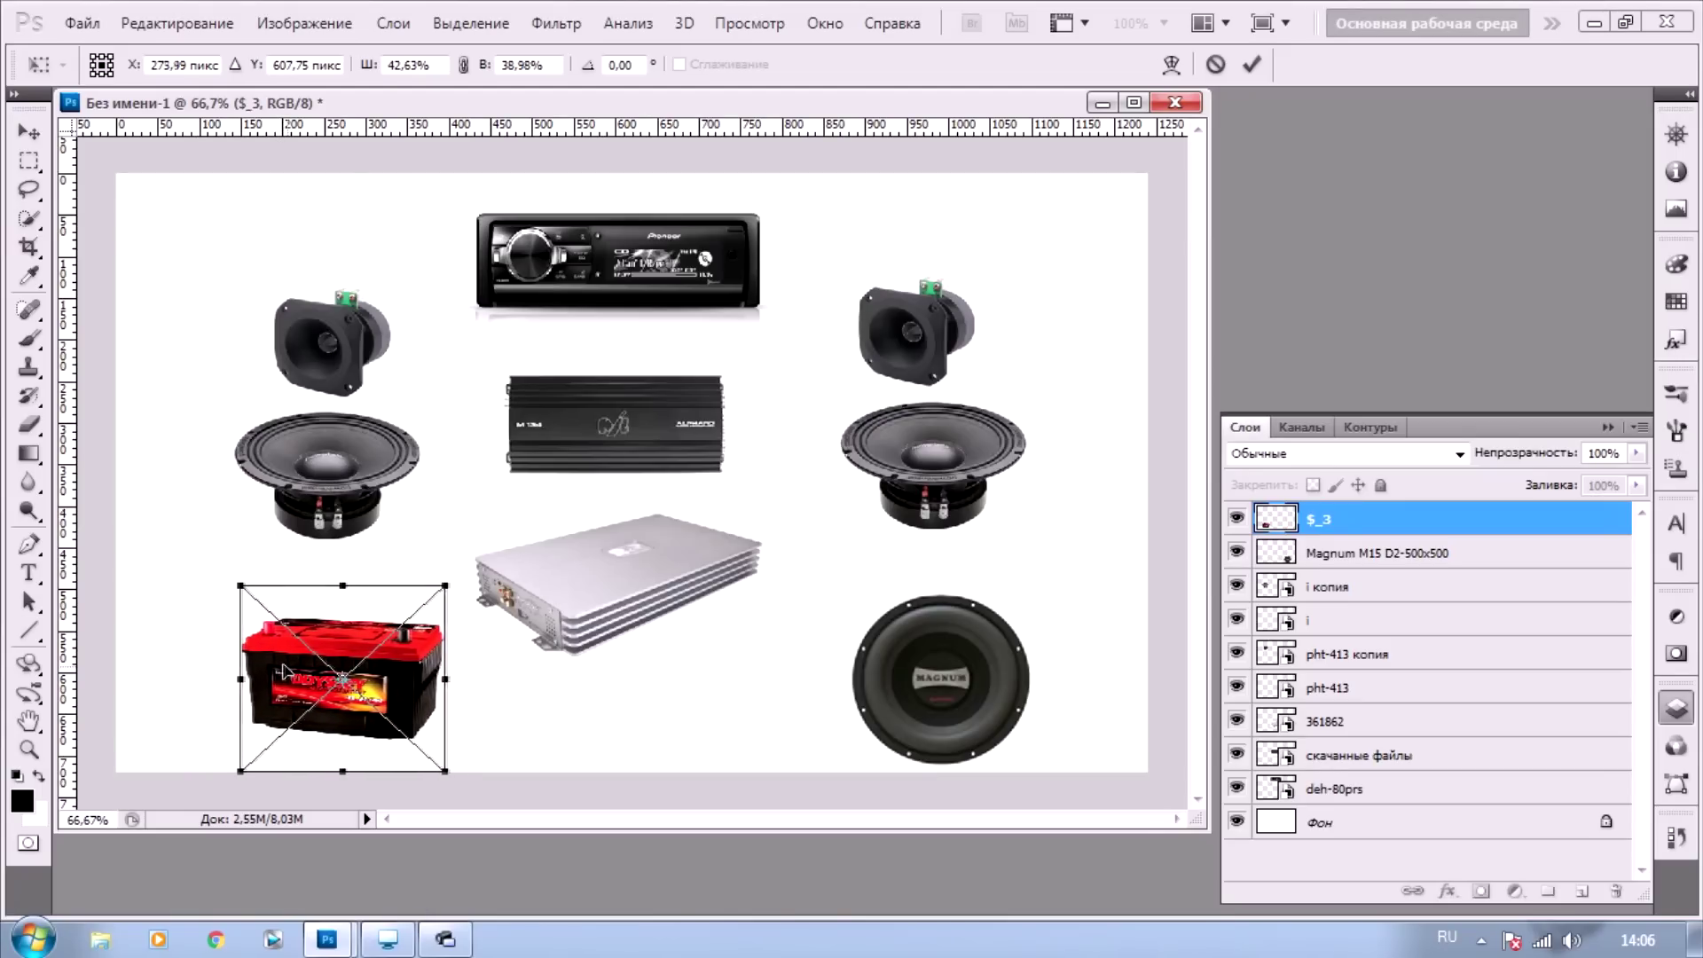
left_click(29, 603)
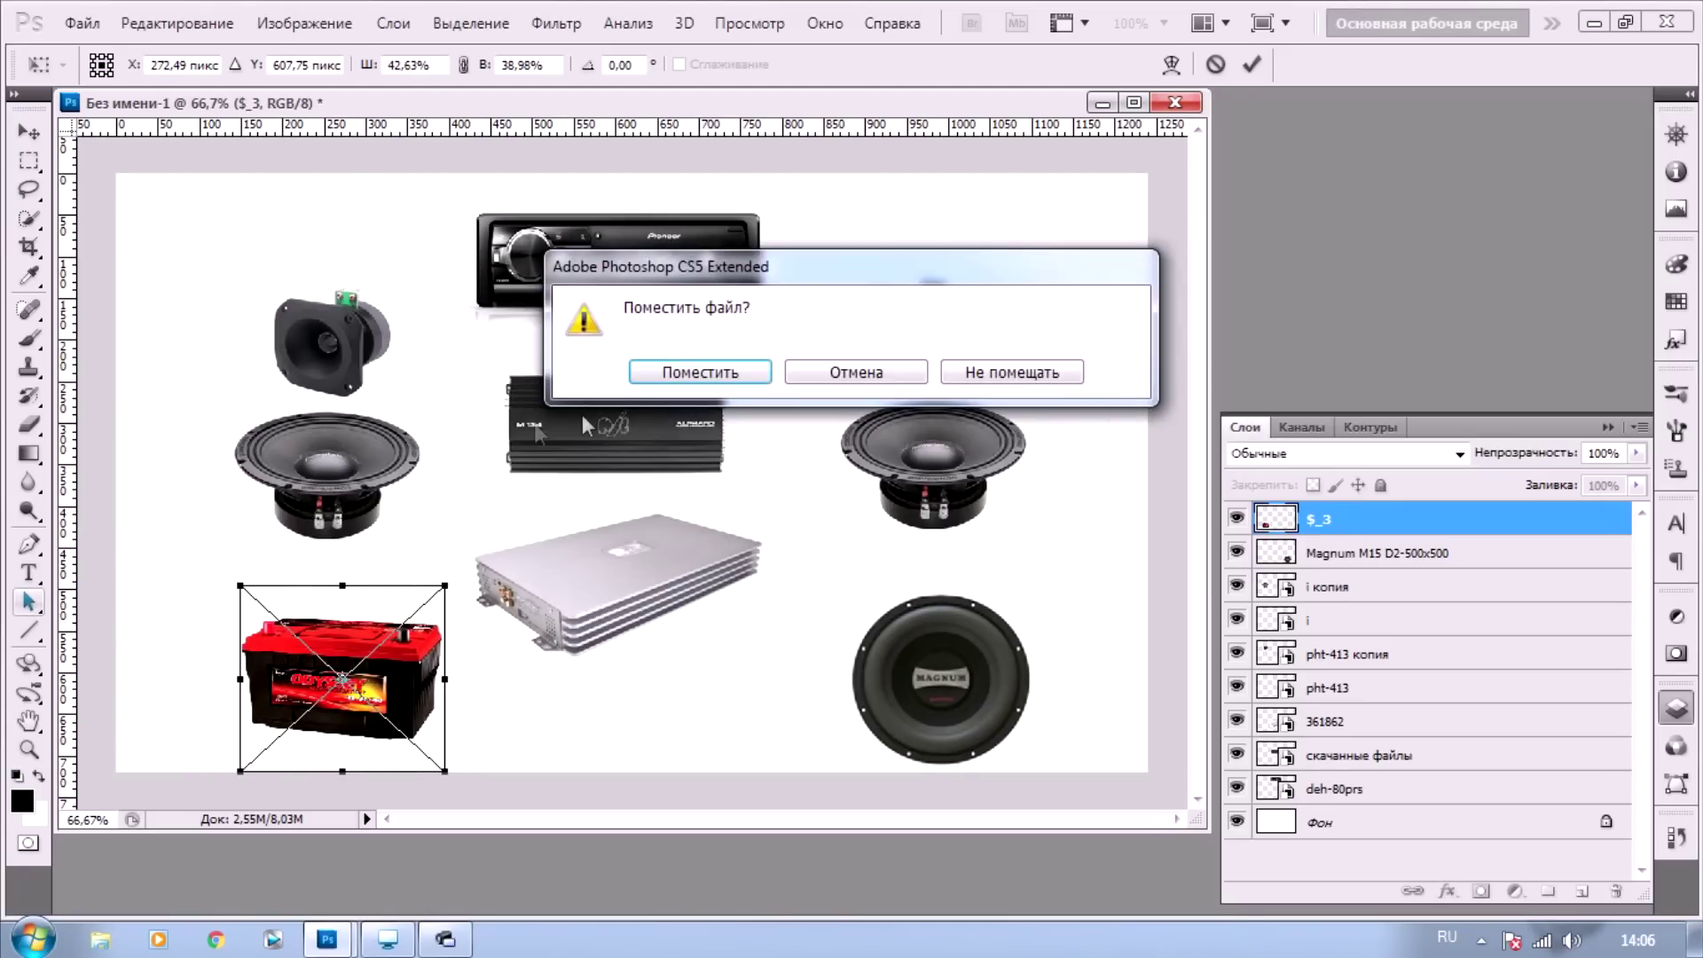
left_click(665, 384)
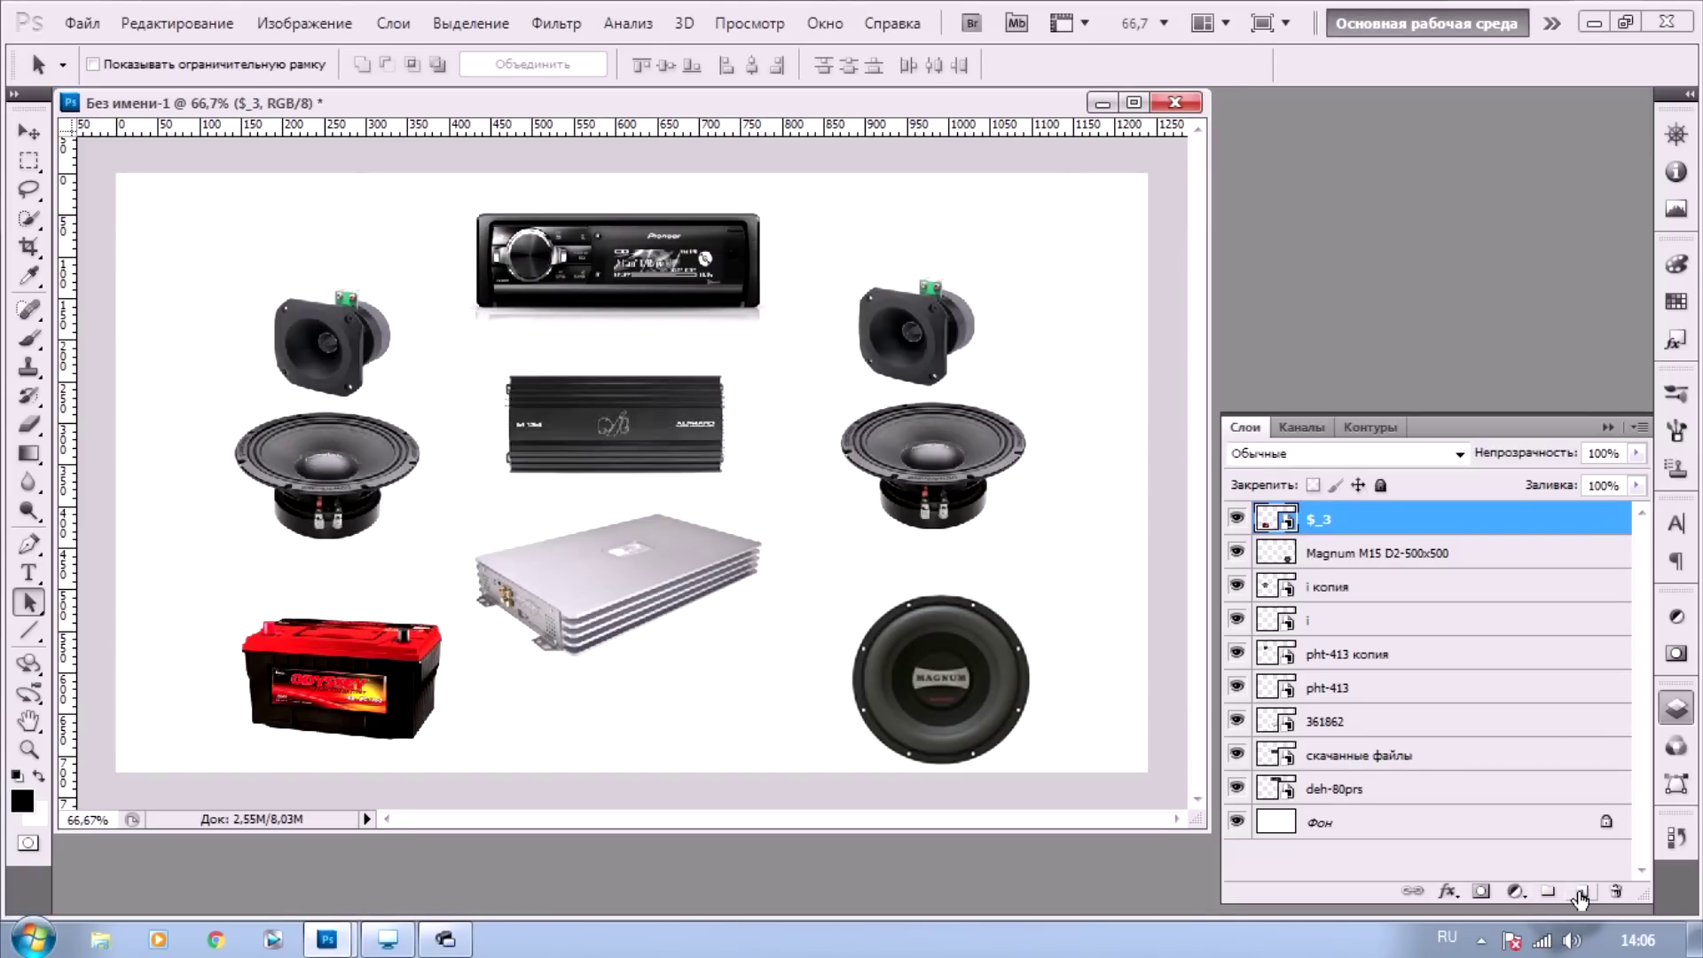
left_click(1582, 892)
Set the Line tool to a 2 px weight and black colour
left_click(29, 632)
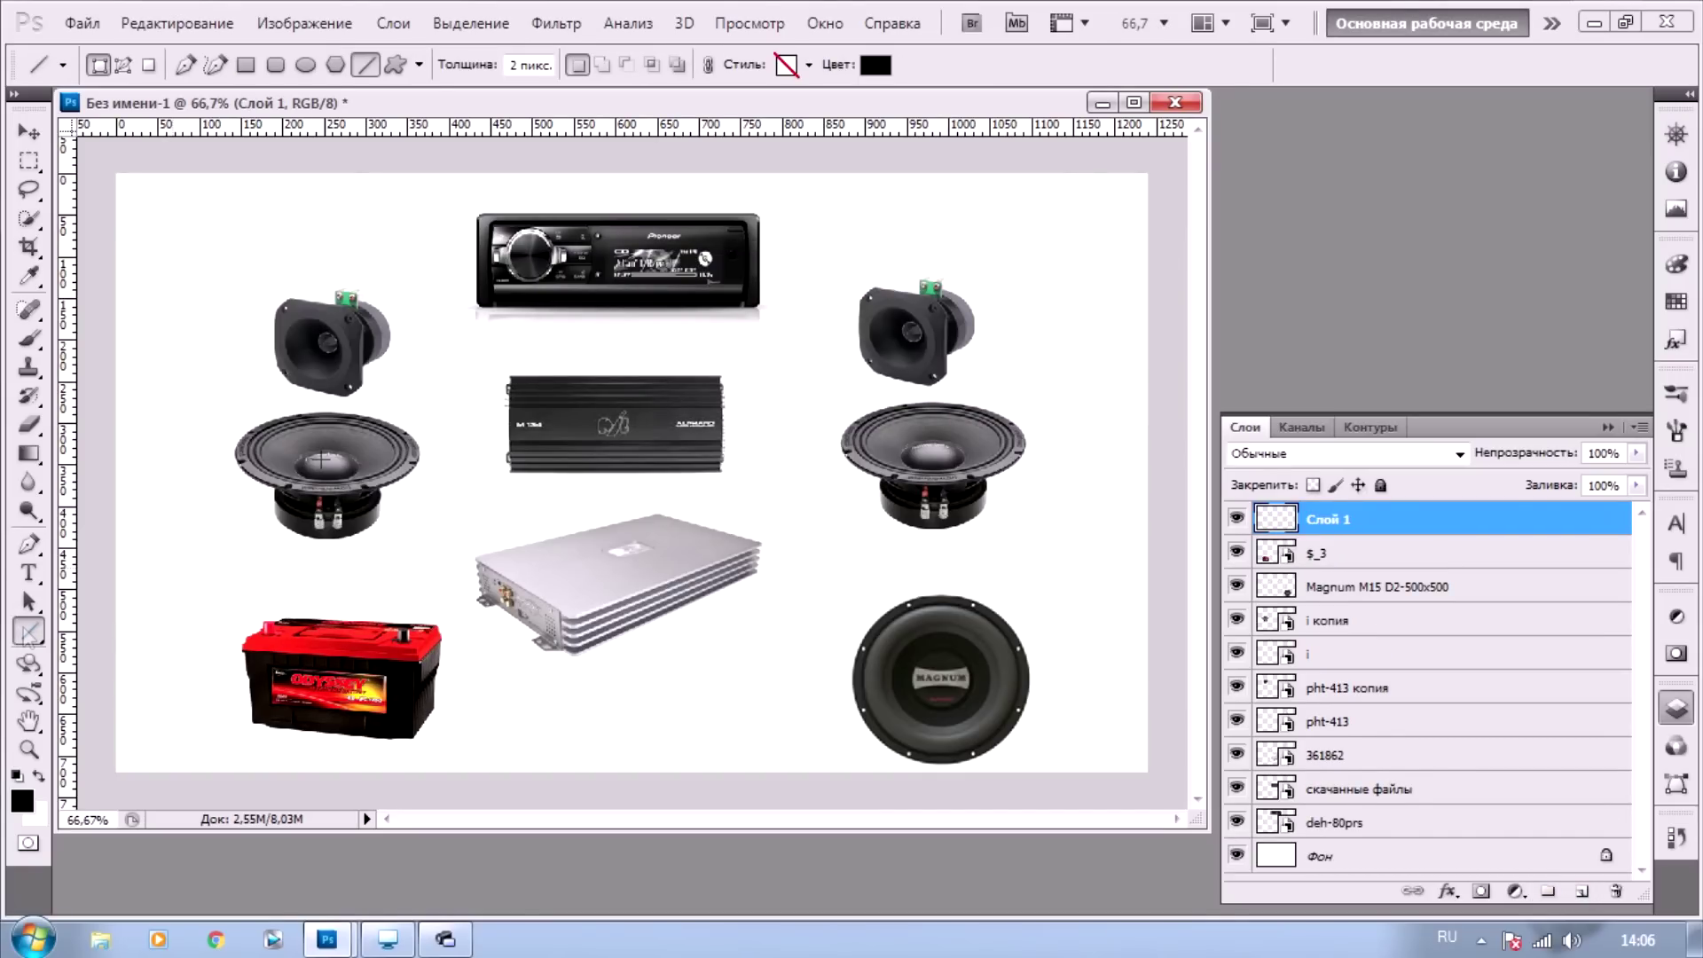
left_click(876, 68)
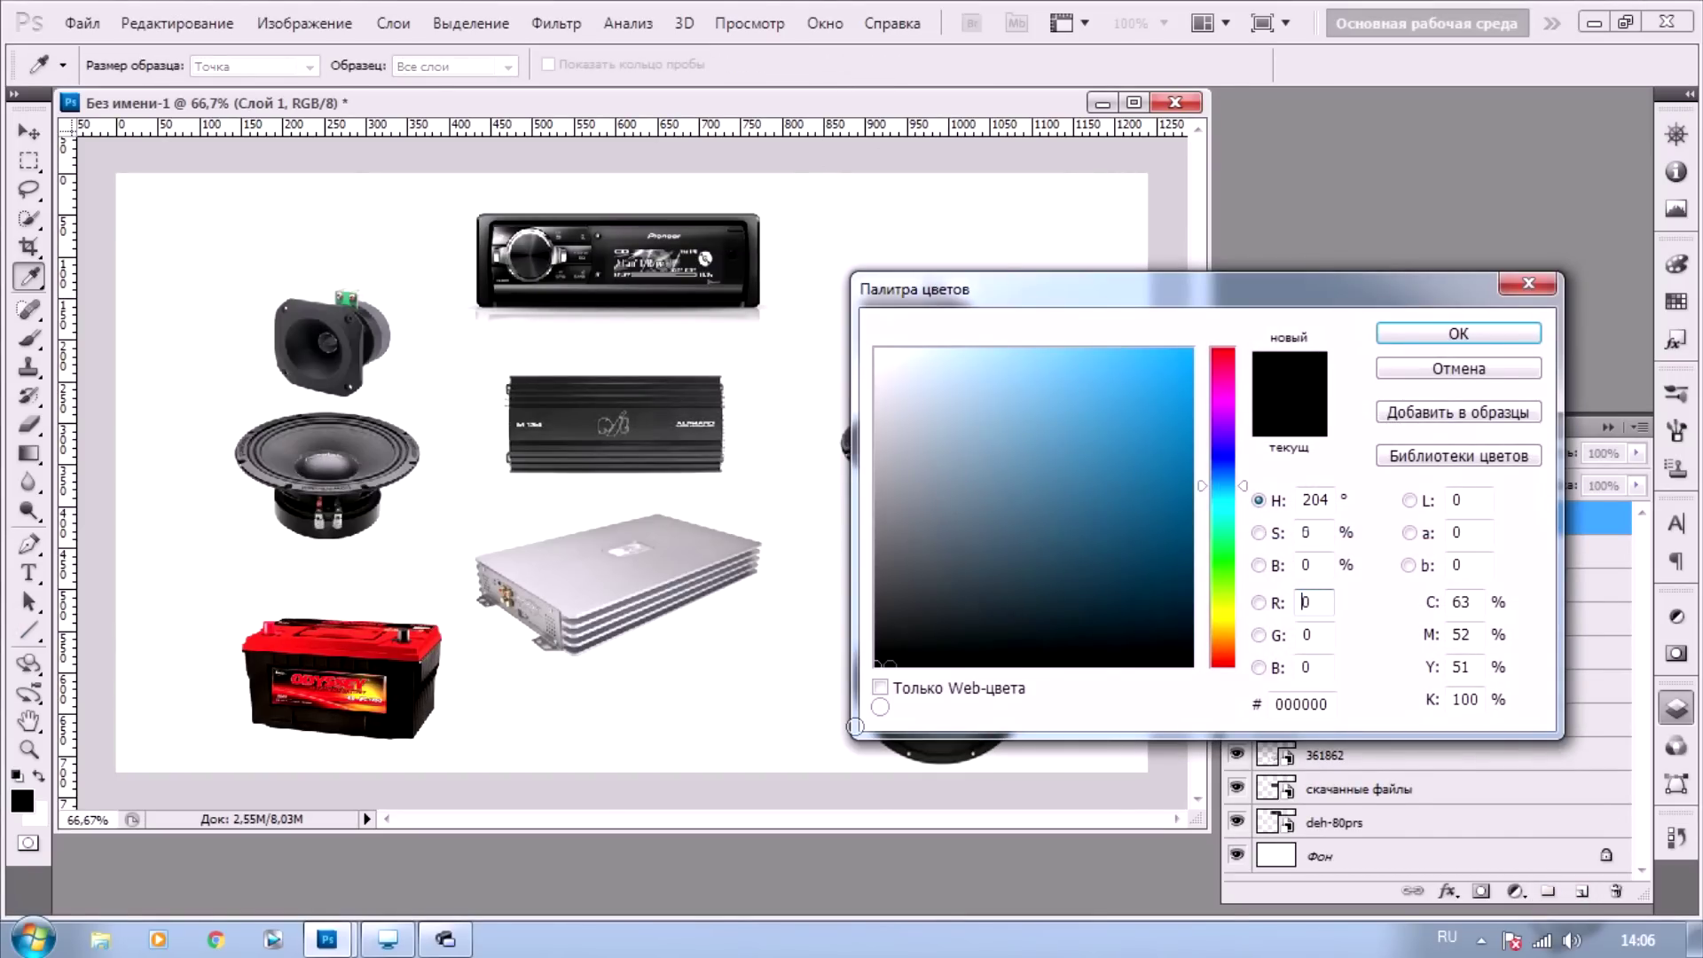
left_click_drag(1074, 468, 877, 666)
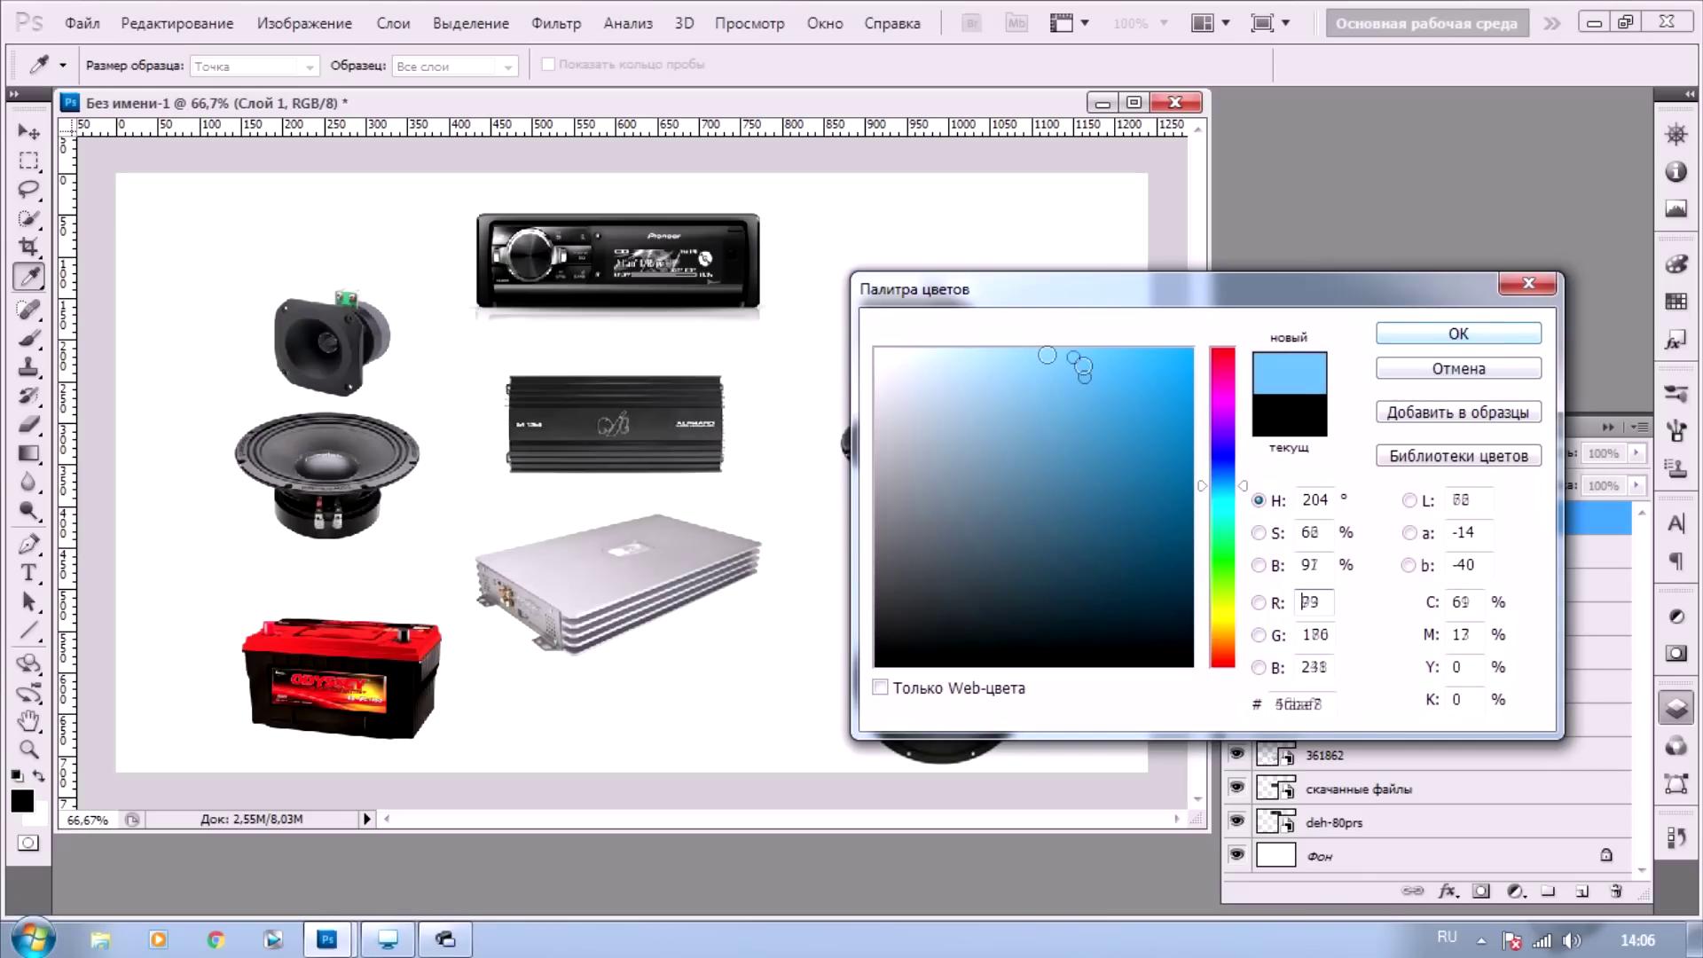
left_click(1458, 334)
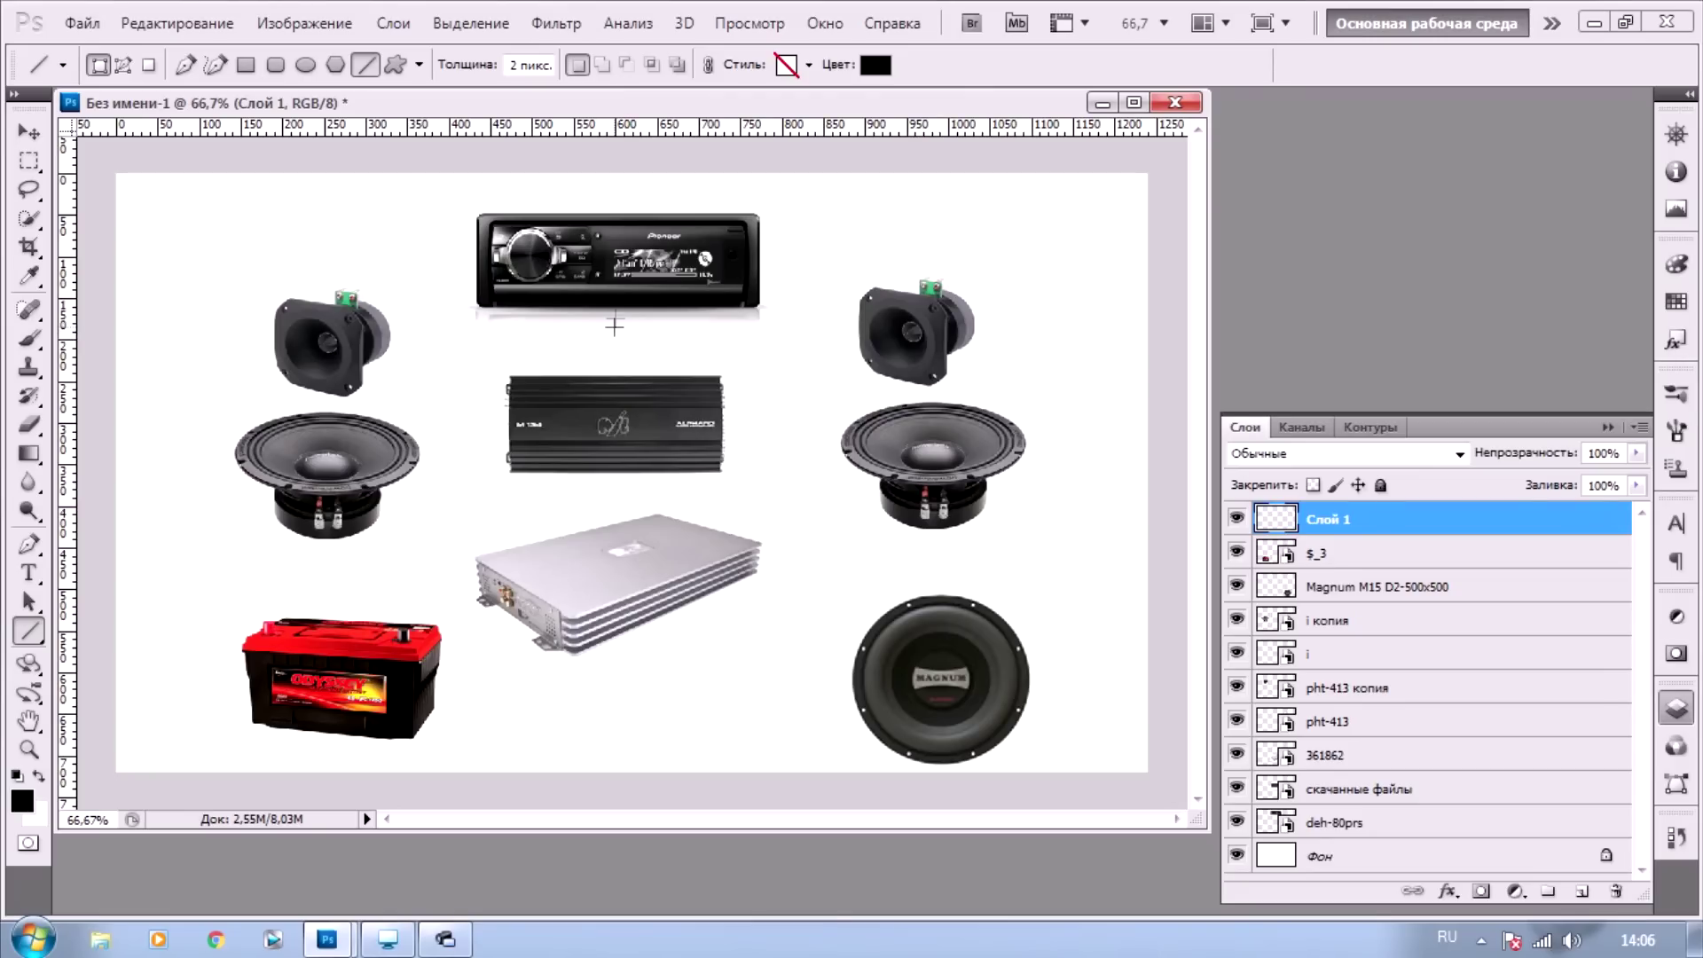
Draw lines linking head unit and amplifiers to both tweeters, both woofers and the subwoofer
left_click_drag(619, 314, 619, 377)
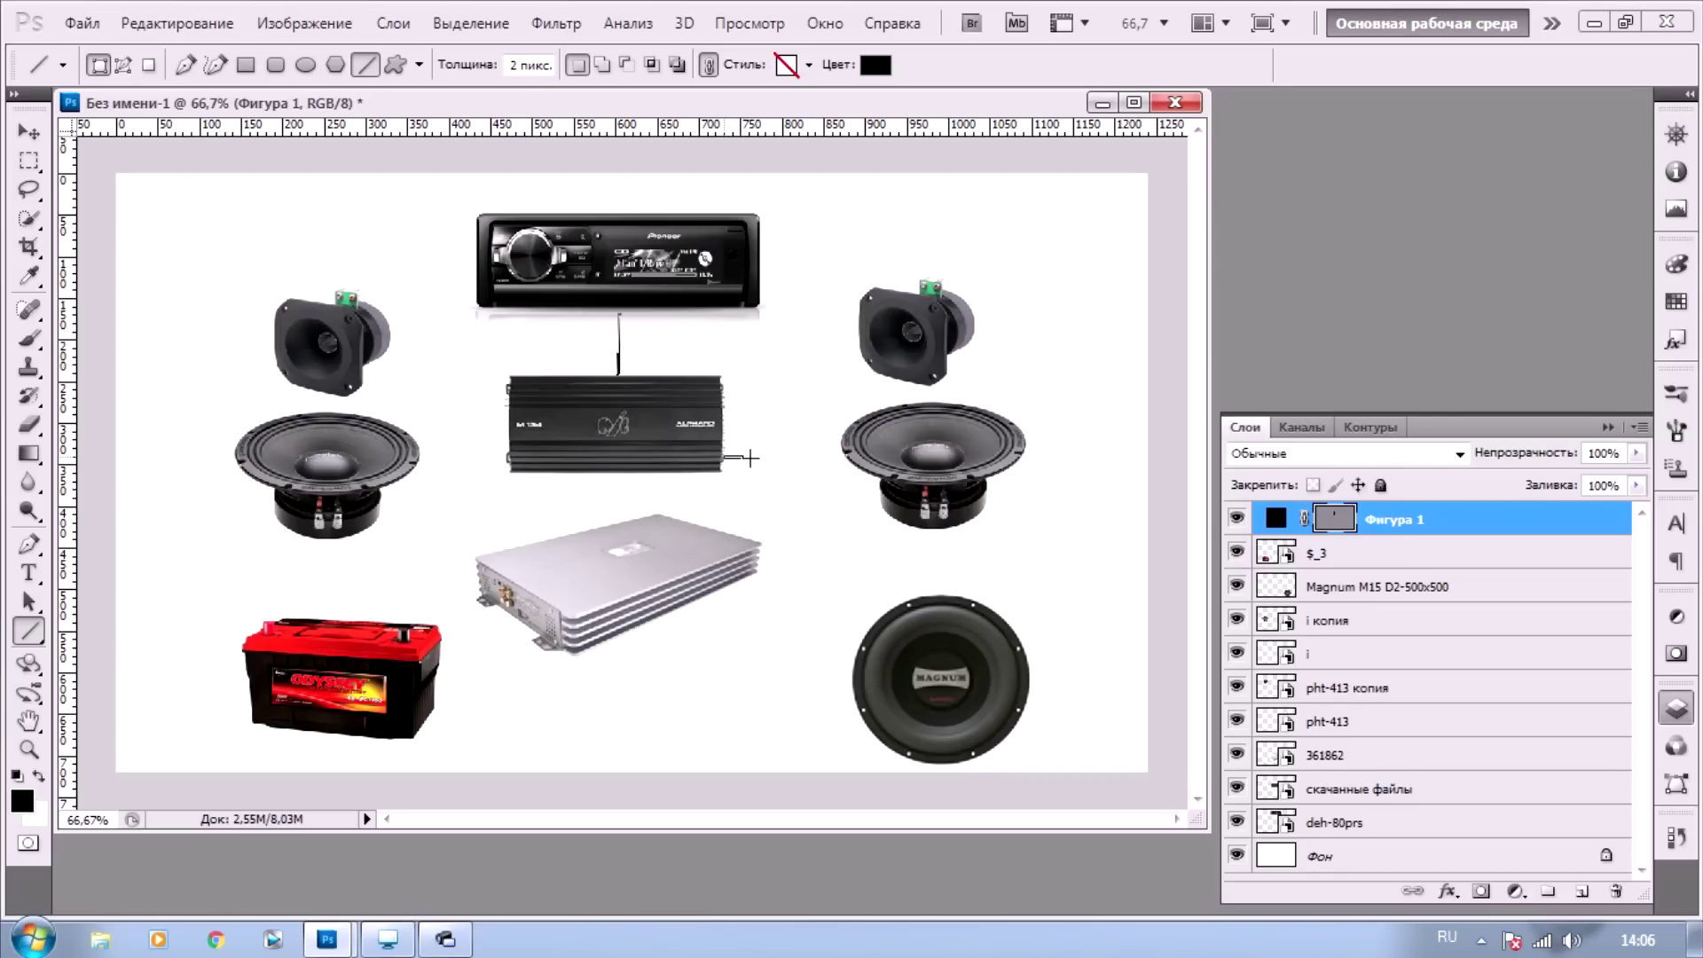
left_click_drag(751, 458, 878, 487)
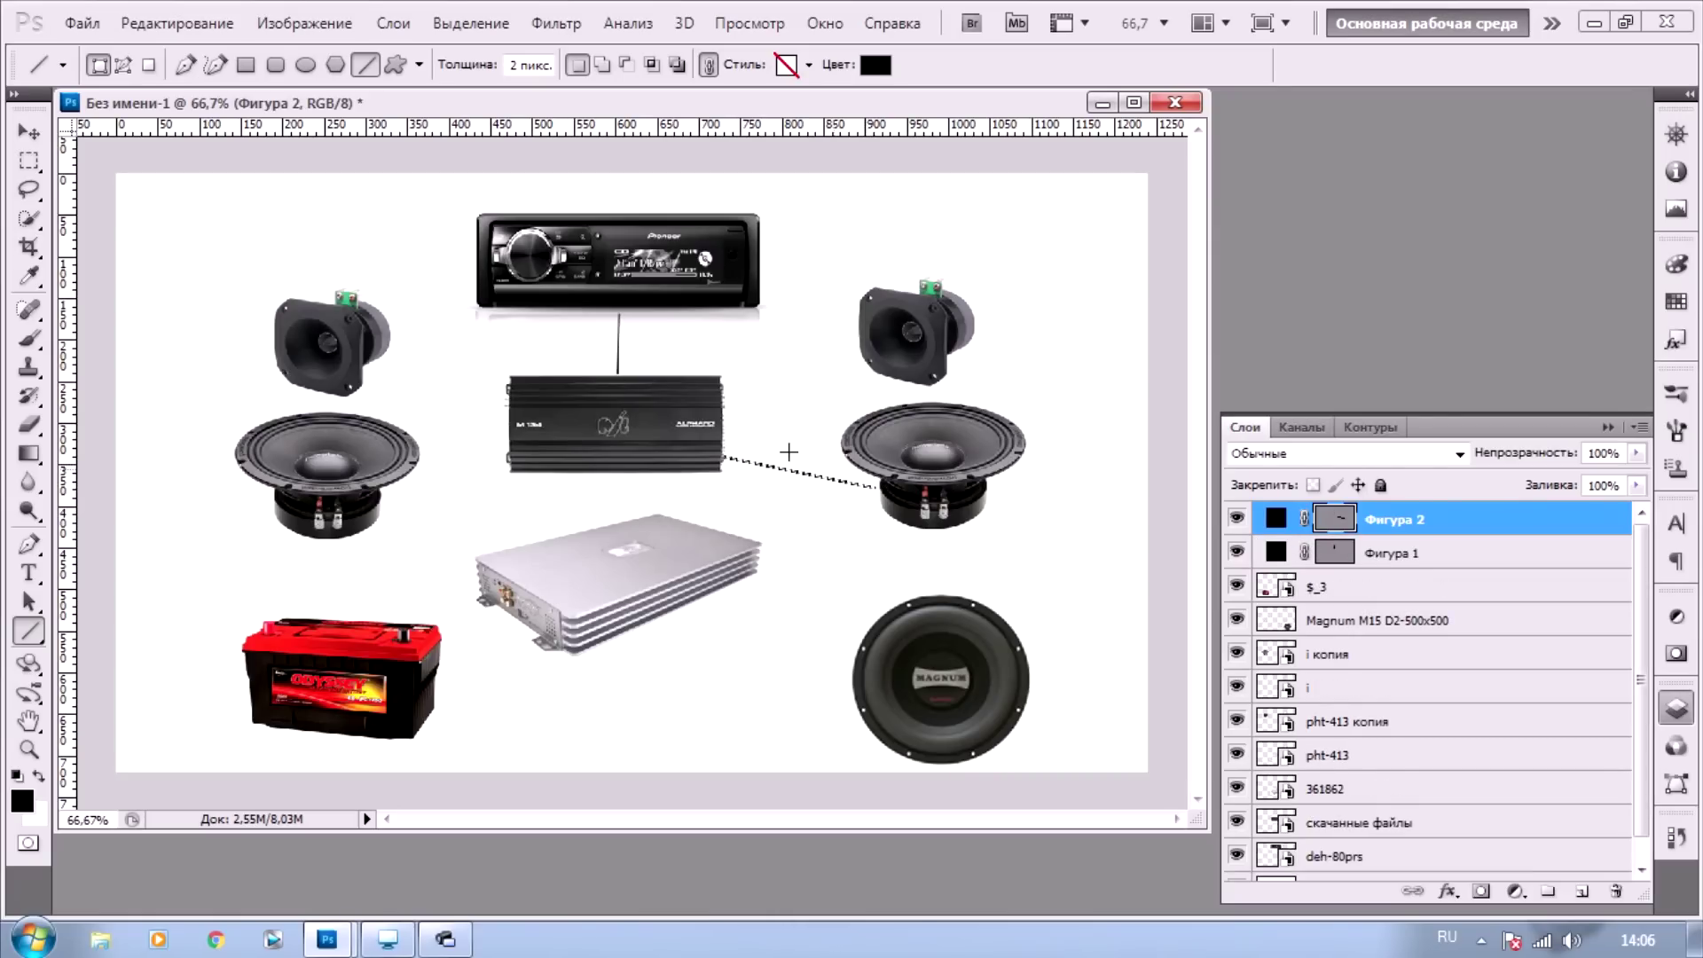
left_click_drag(726, 395, 867, 362)
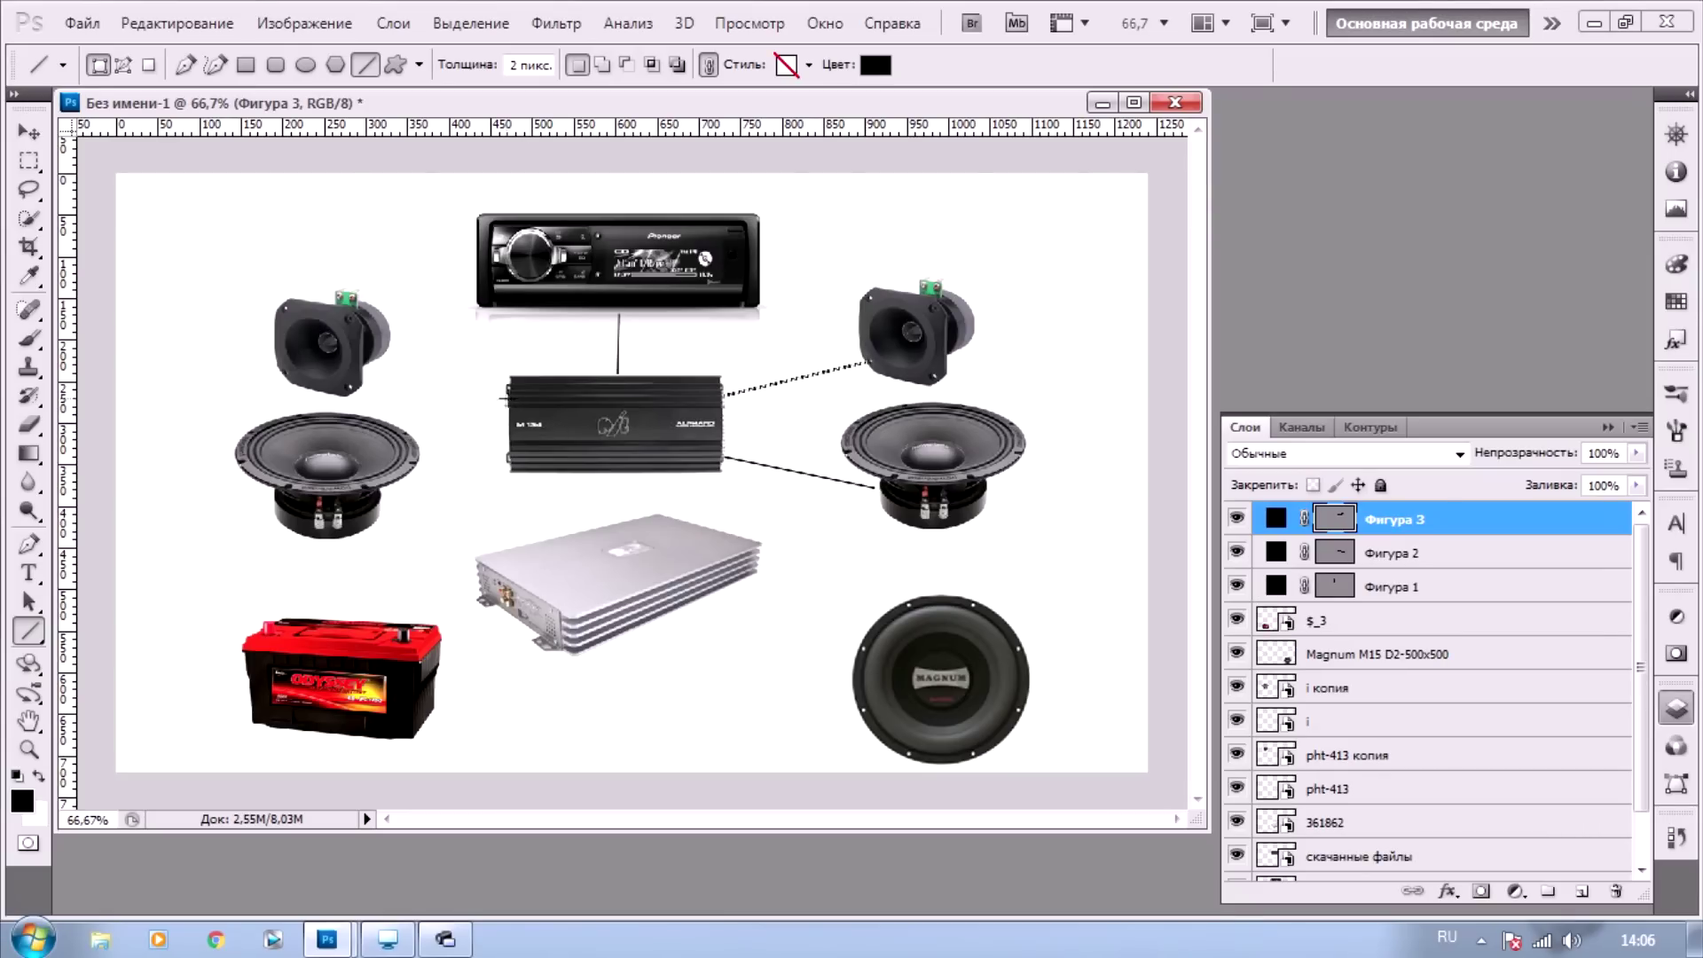
left_click_drag(507, 395, 382, 358)
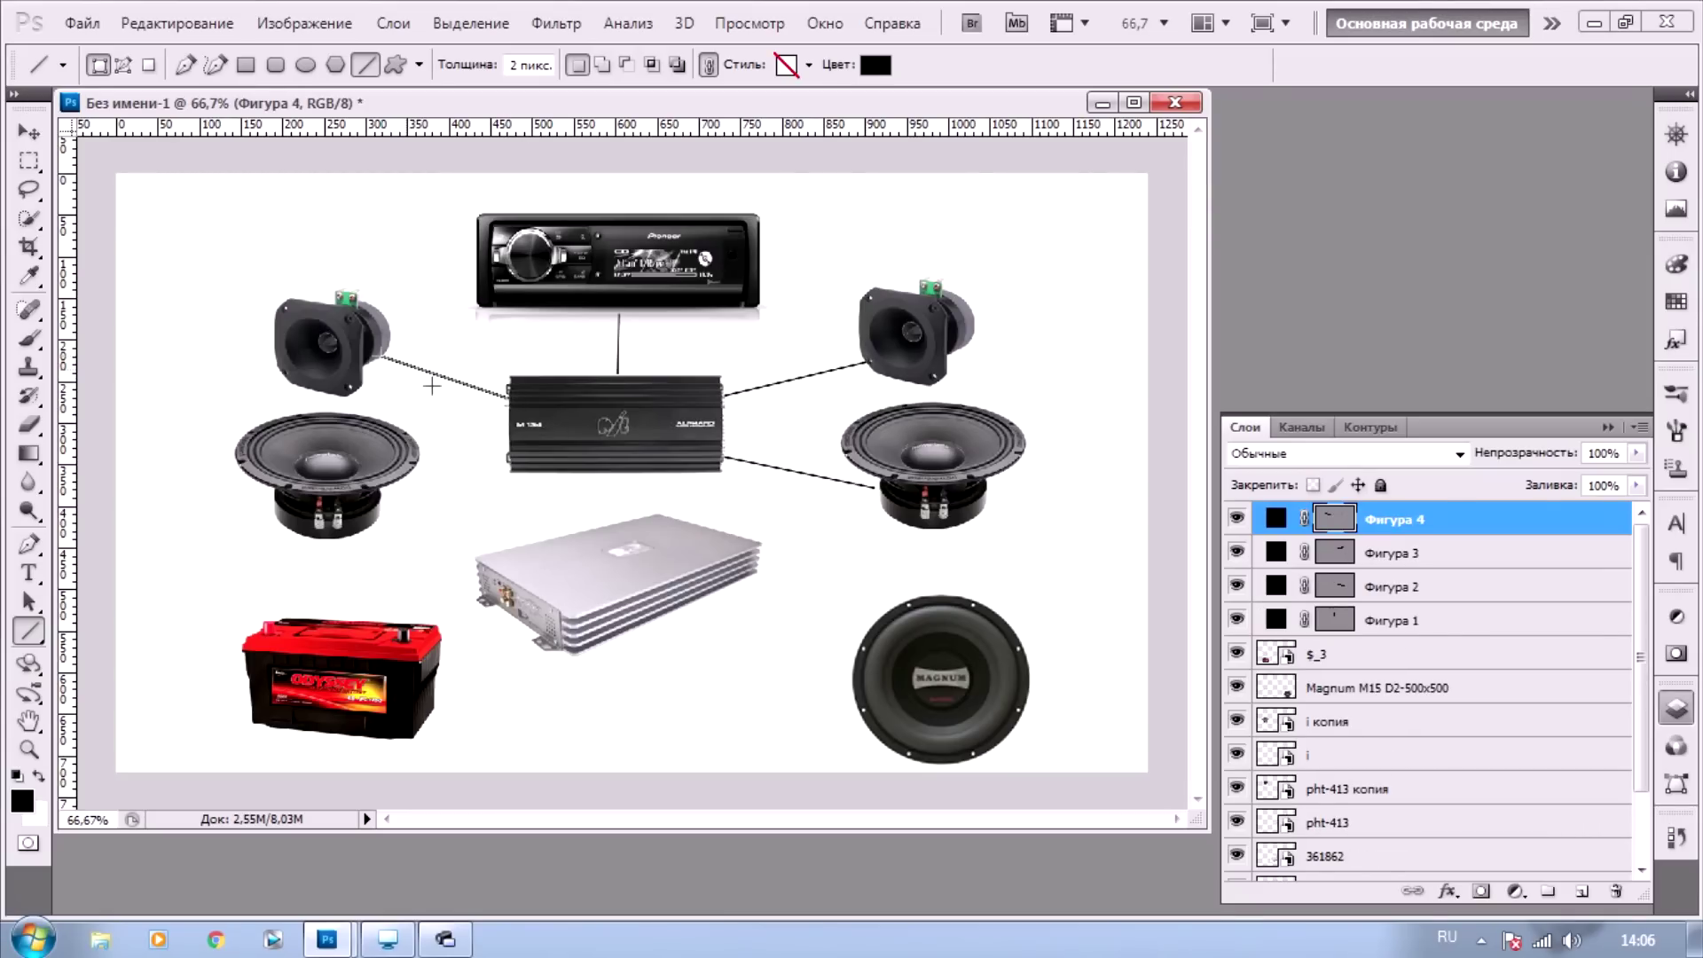
left_click_drag(507, 433, 417, 466)
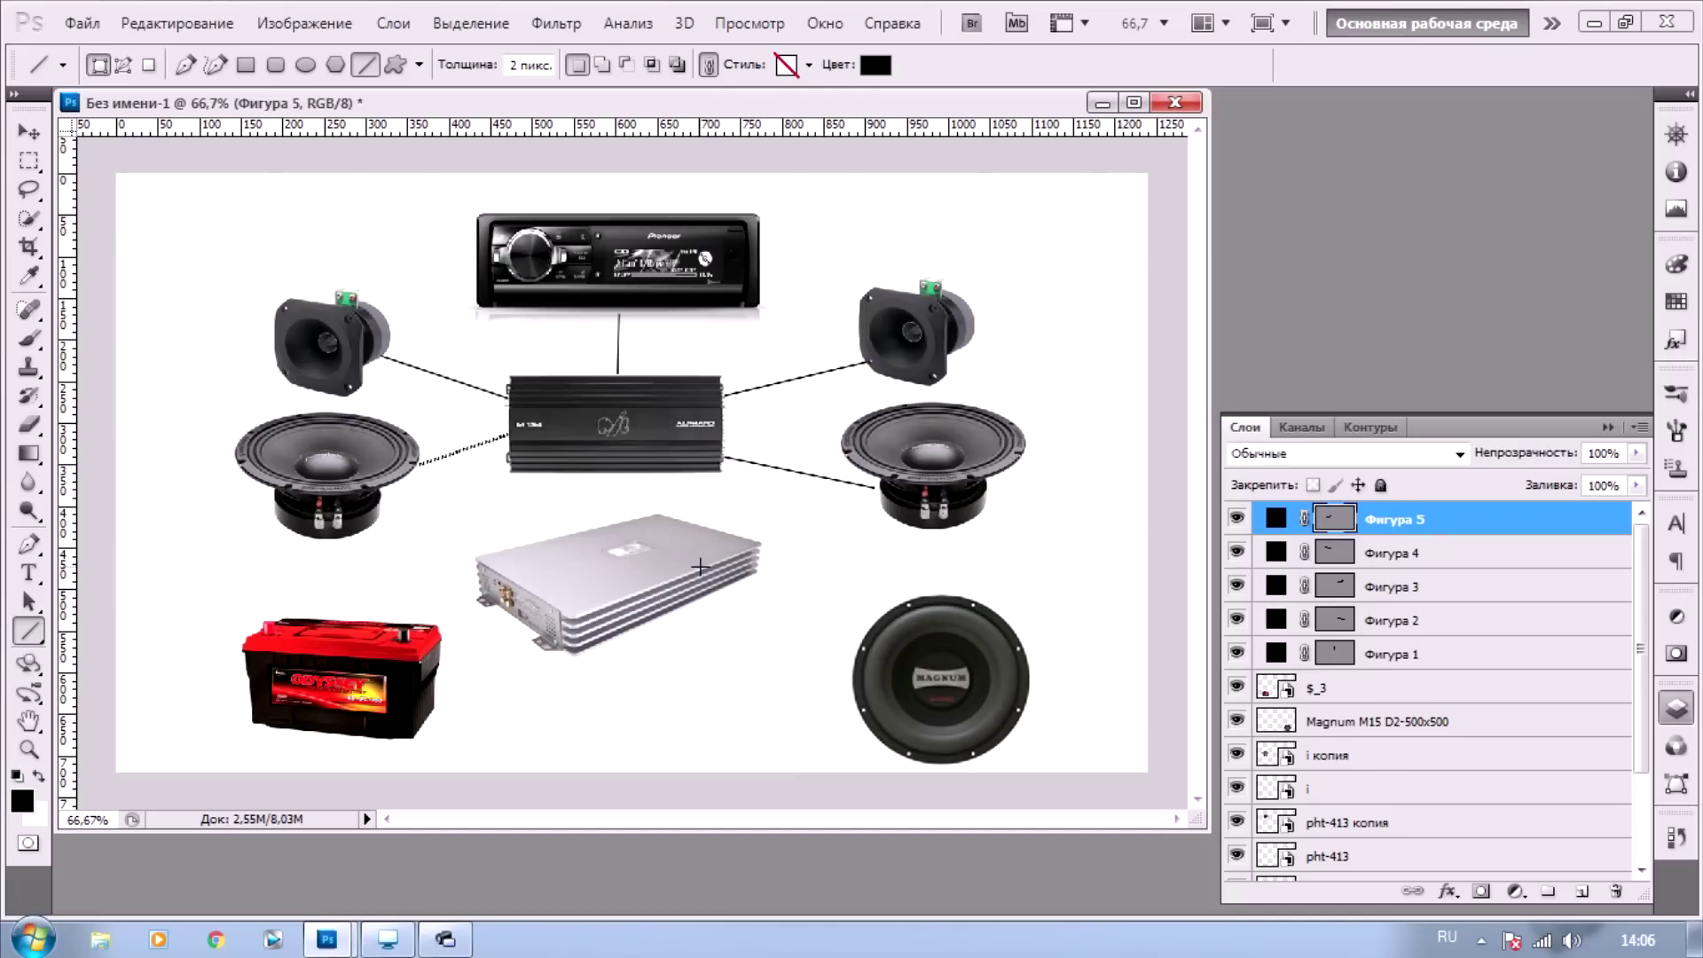
left_click_drag(756, 572, 858, 637)
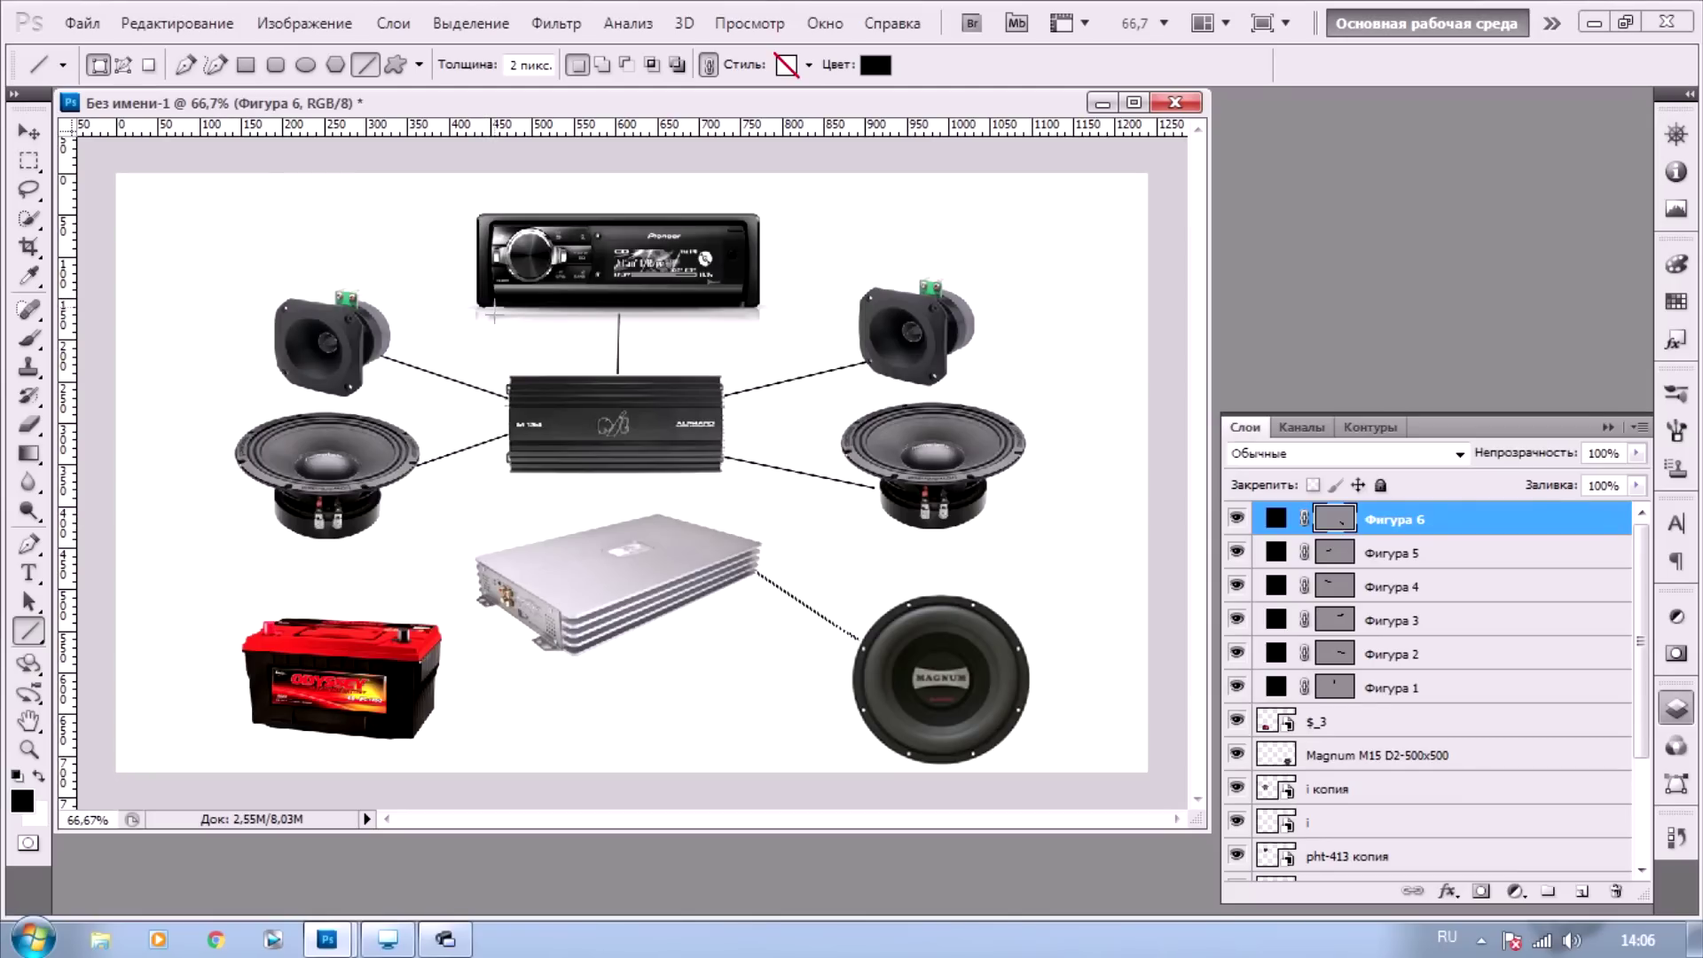
Draw the vertical left wire from the head unit down to the silver amplifier
left_click_drag(493, 313, 487, 553)
mouse_move(487, 554)
left_mouse_down()
mouse_move(491, 383)
mouse_move(491, 397)
left_mouse_up()
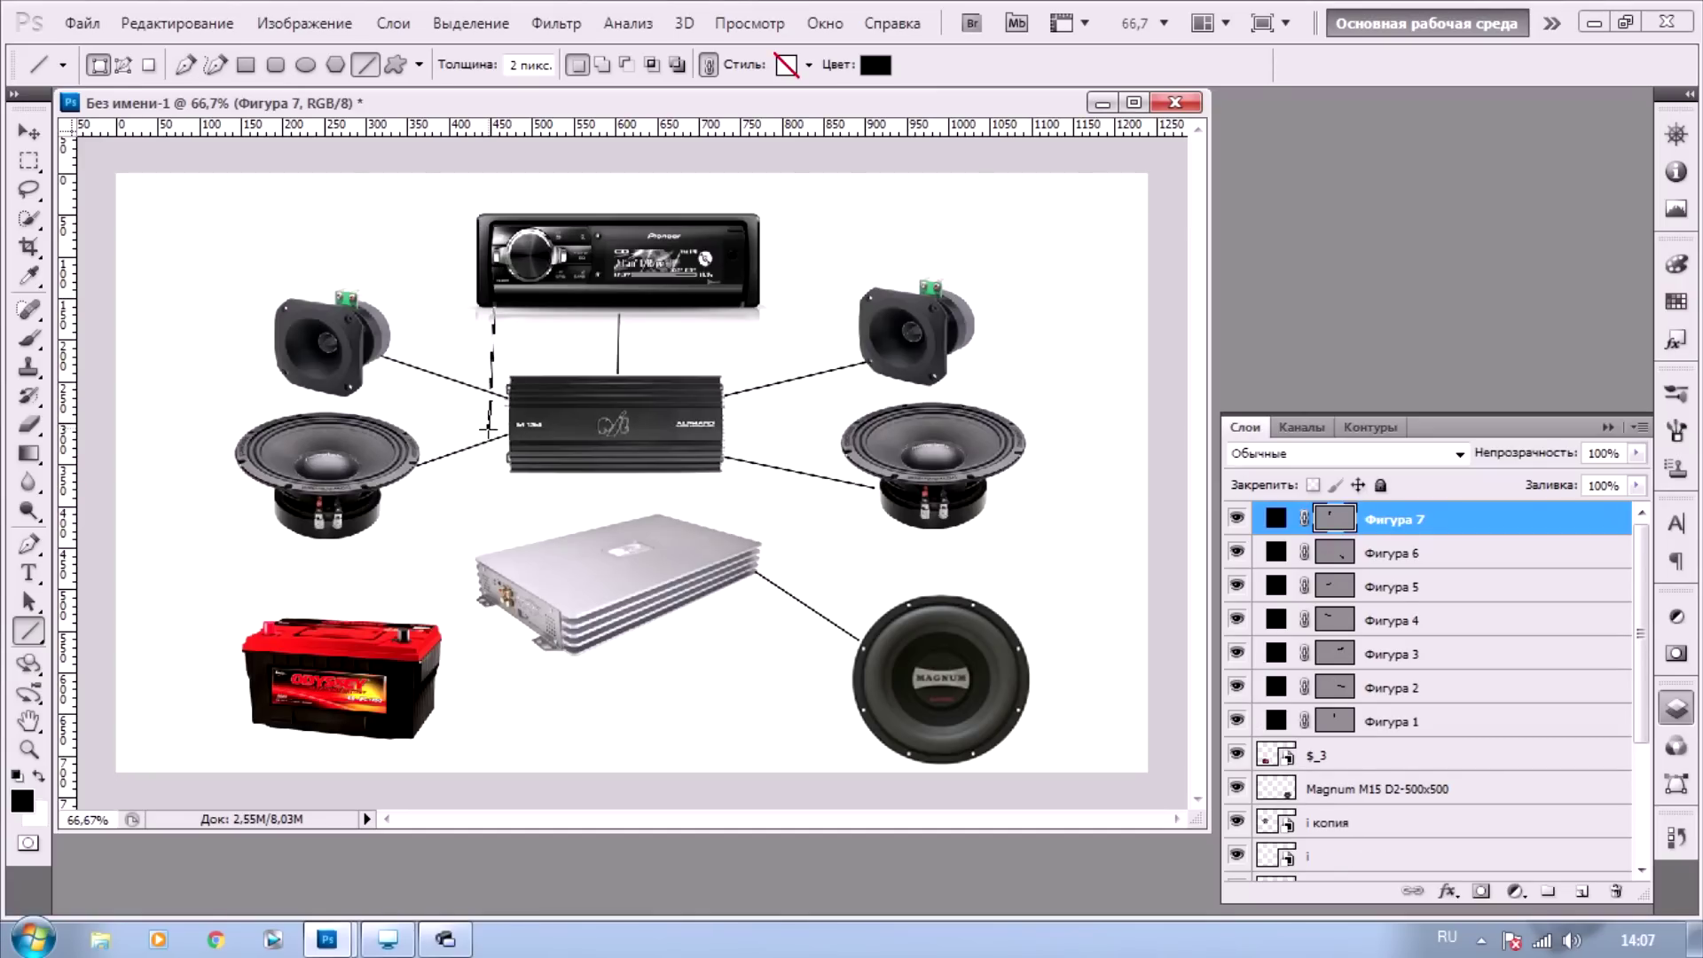
left_click_drag(490, 431, 486, 548)
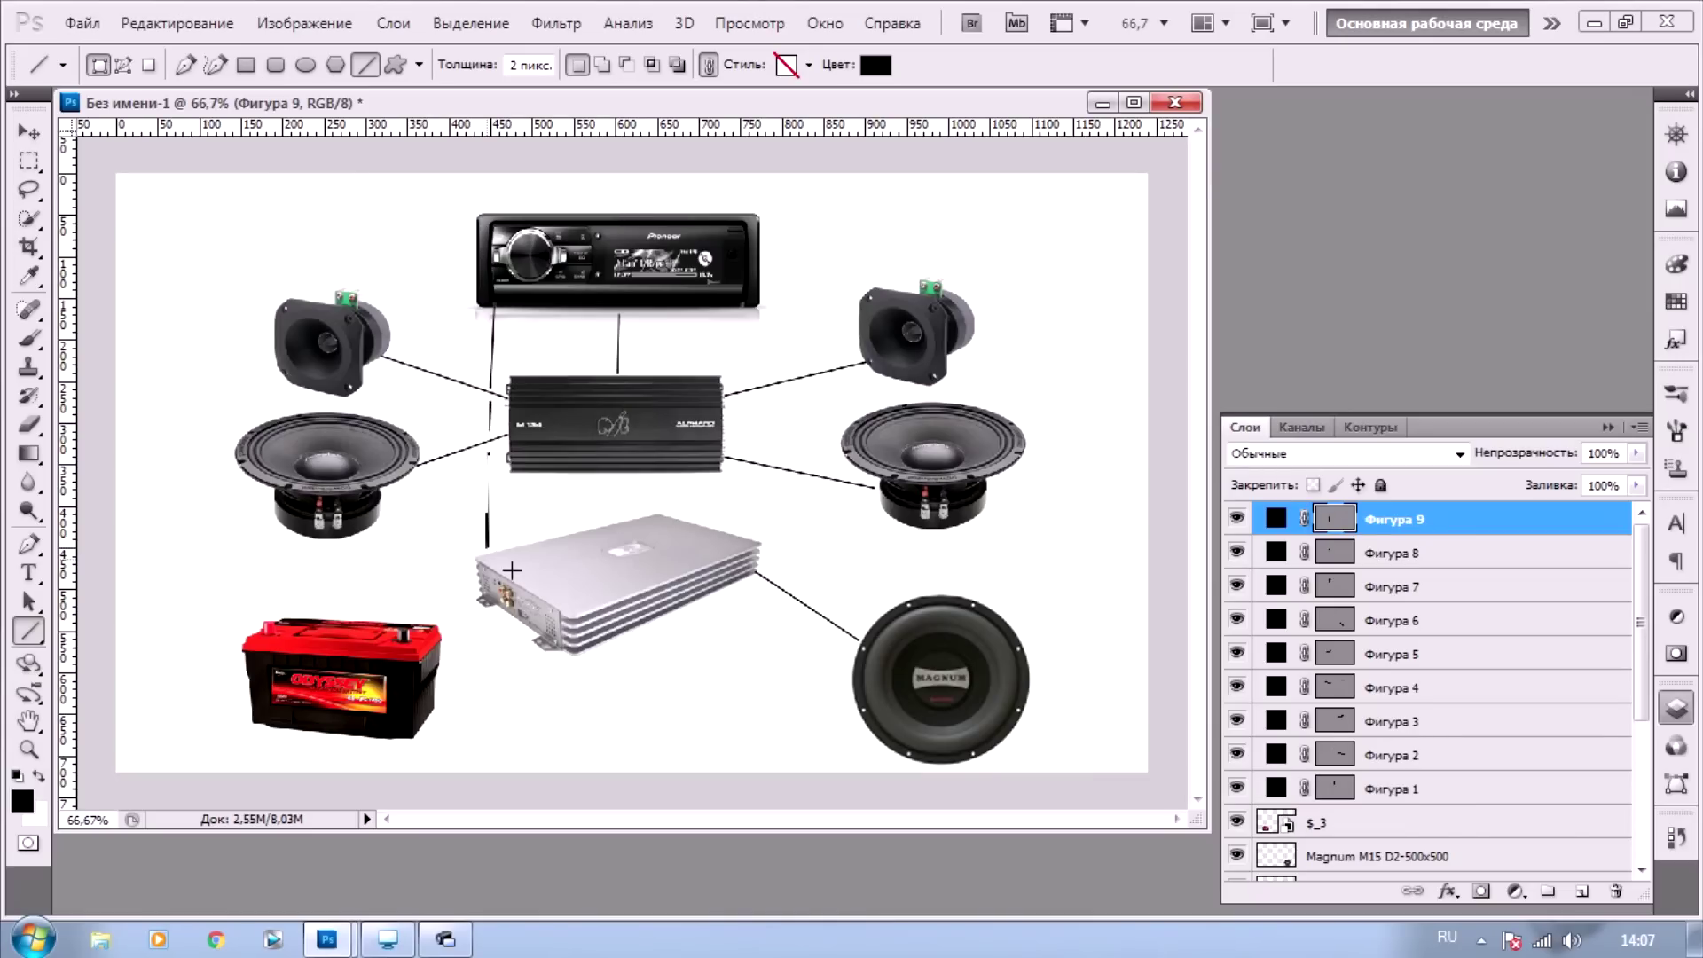
left_click(31, 602)
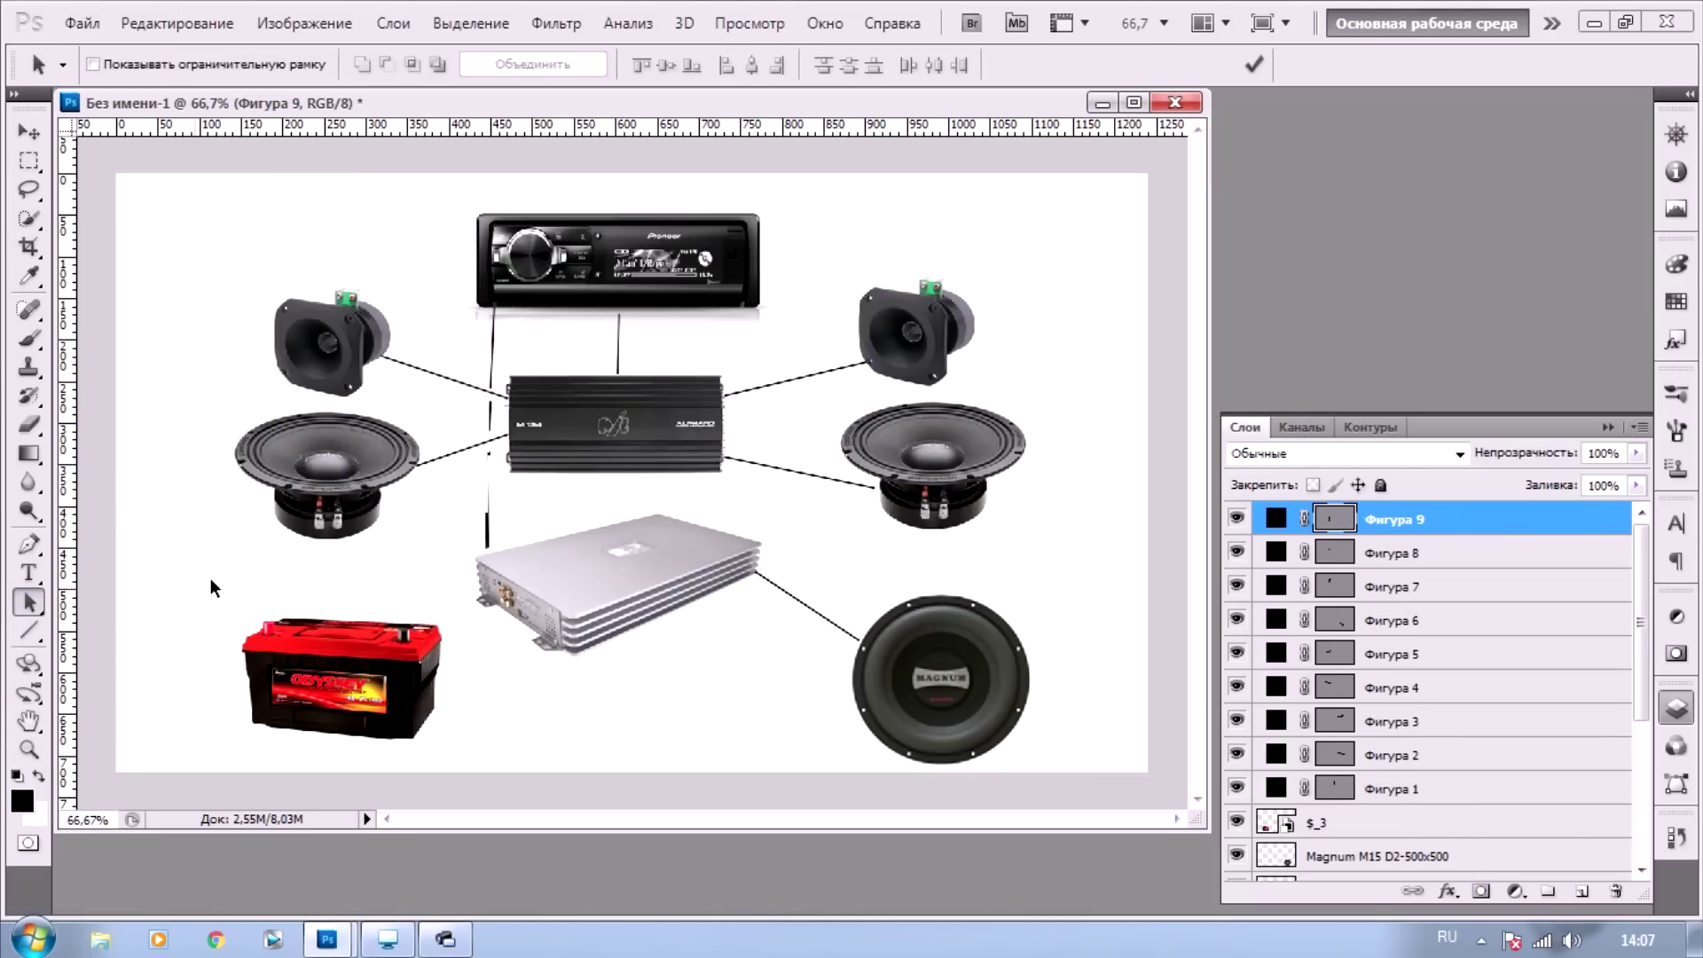
In Save As, choose JPEG format and rename the file to 111
left_click(82, 26)
left_click(140, 313)
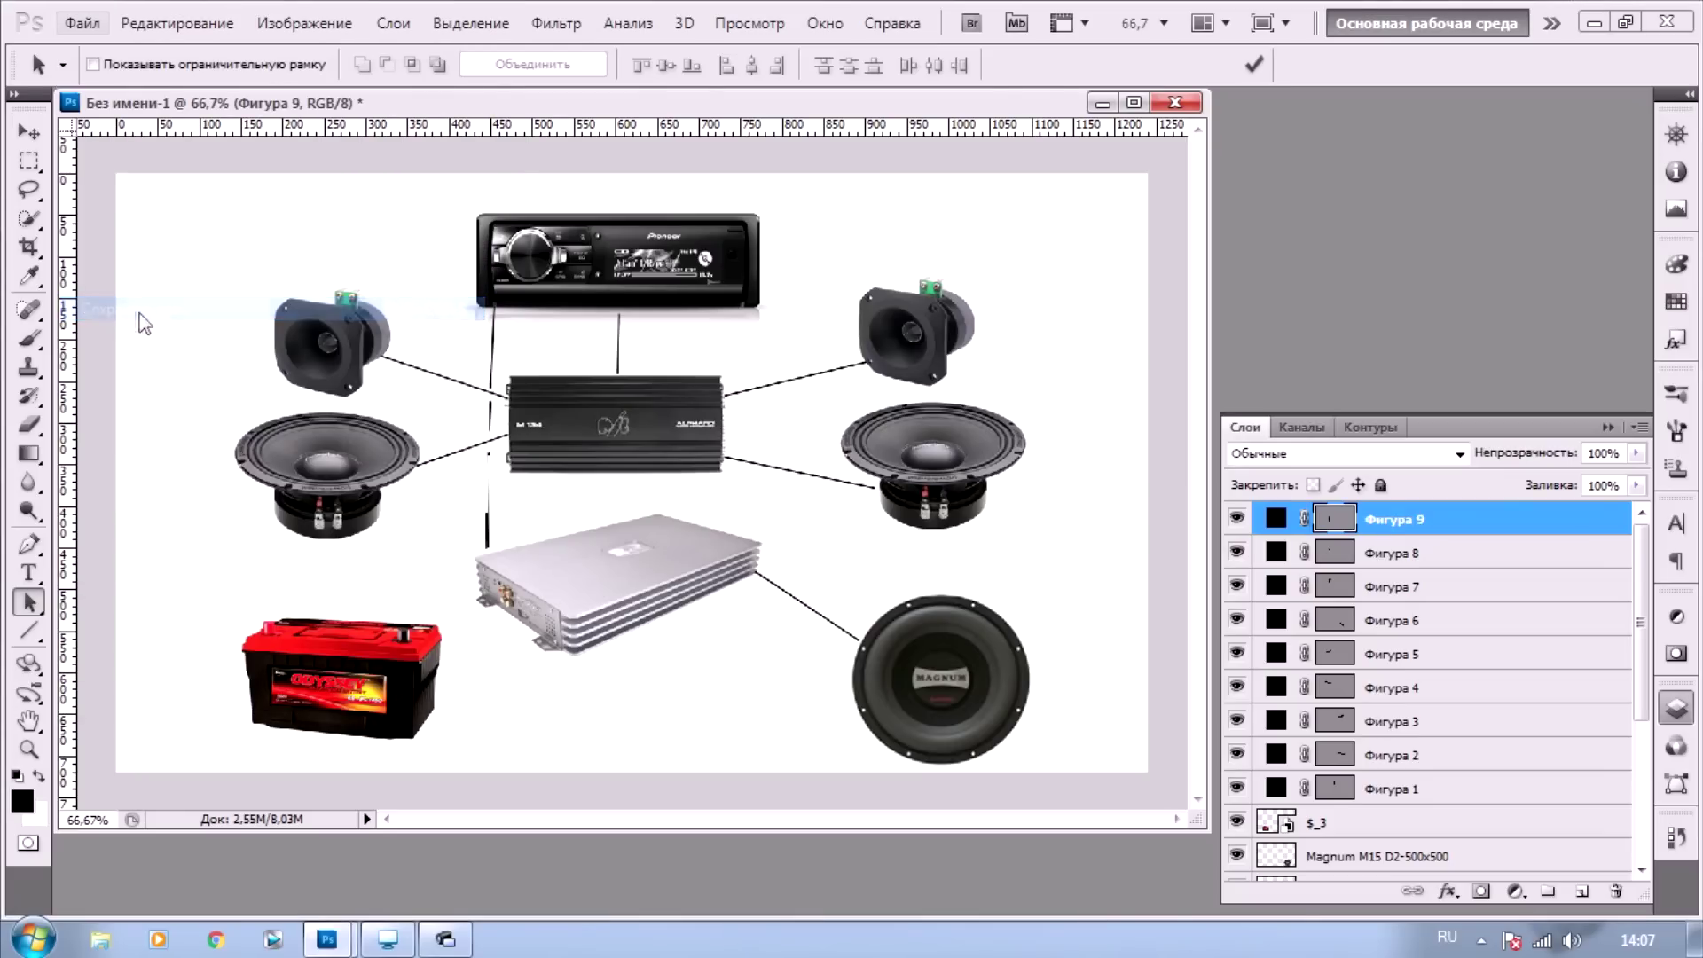
left_click(755, 530)
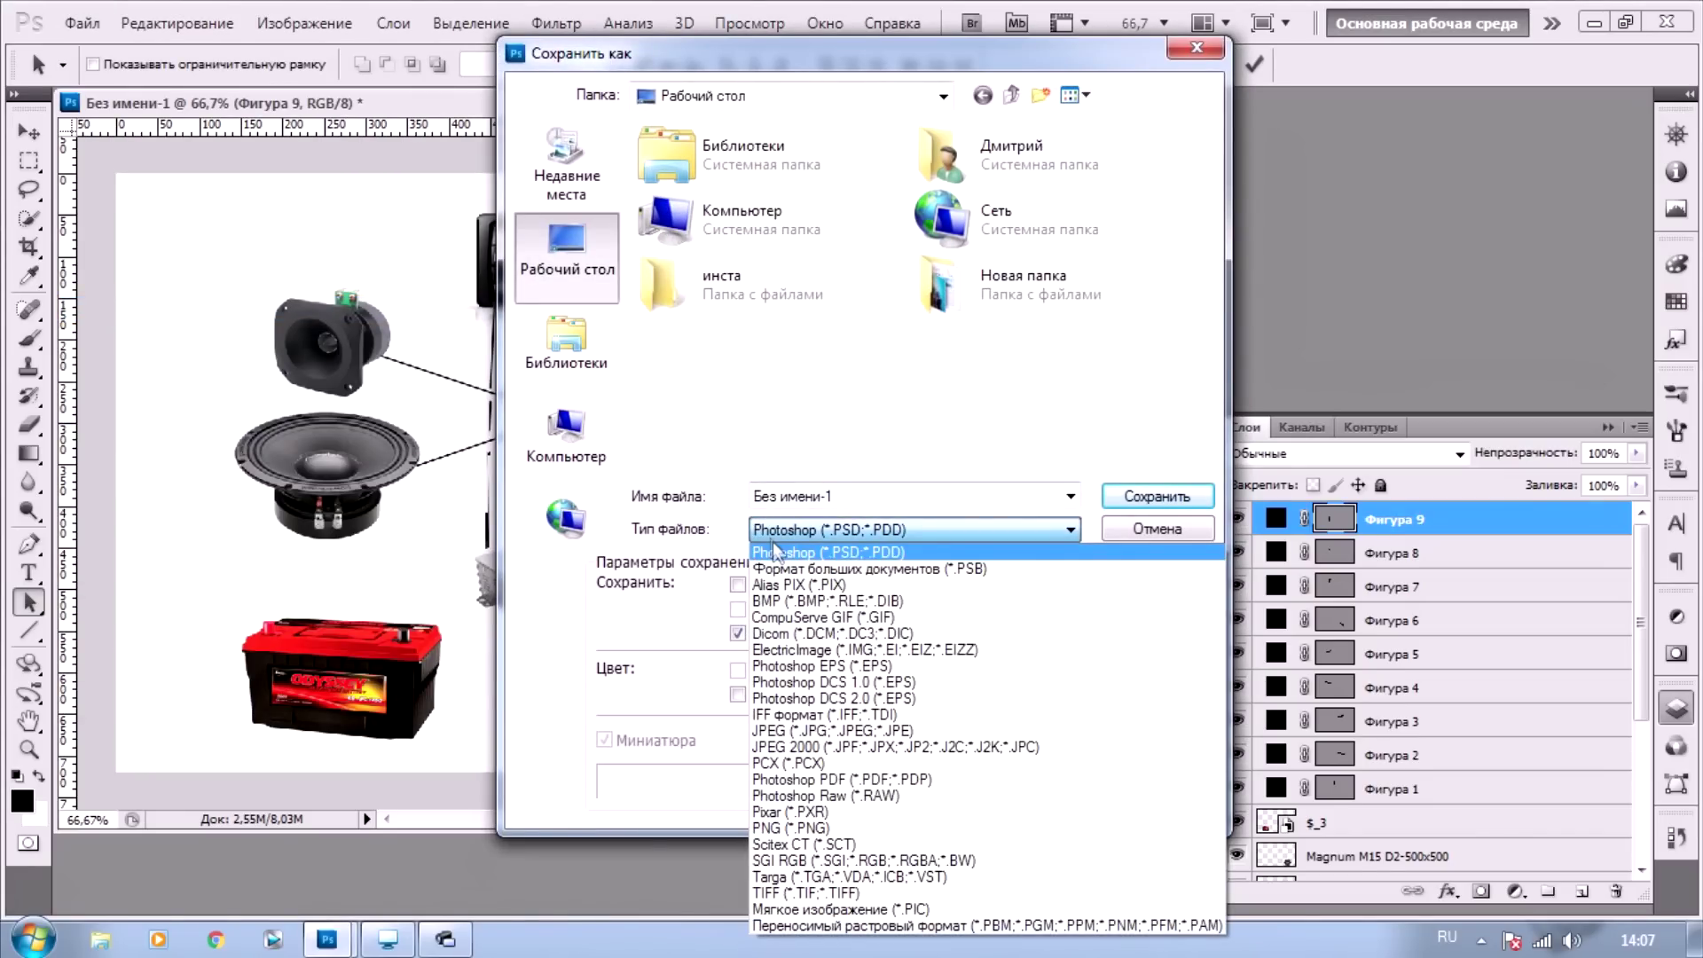
left_click(829, 730)
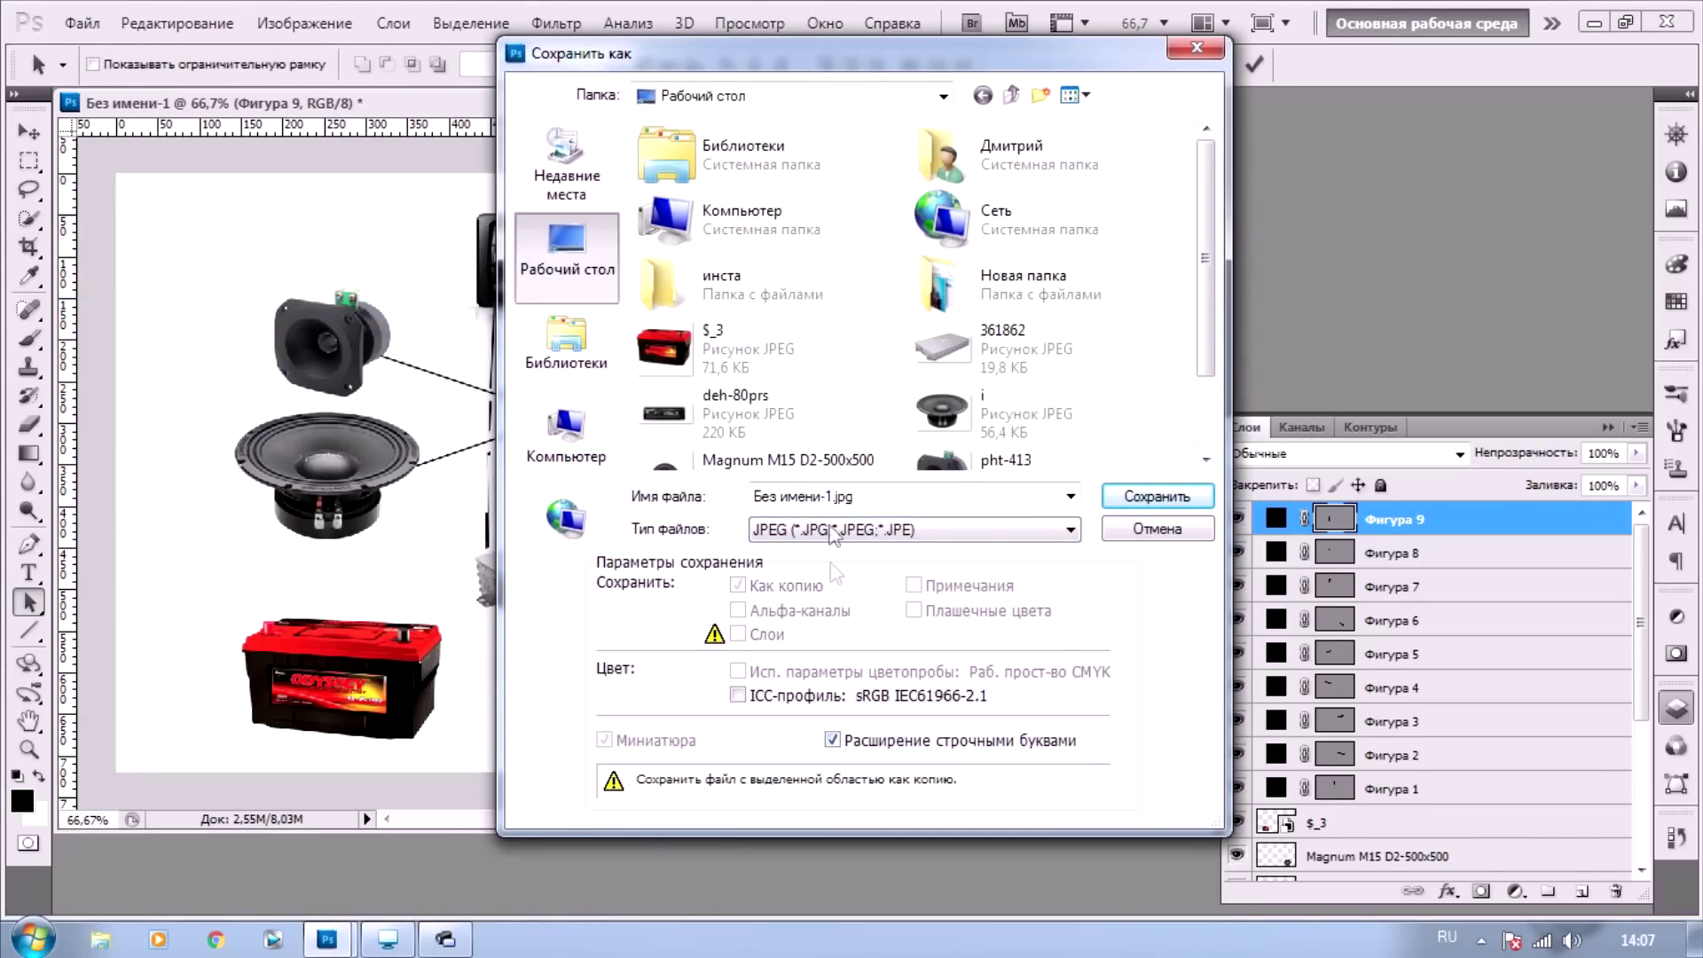
left_click(830, 499)
left_click(831, 499)
left_click_drag(832, 497, 748, 498)
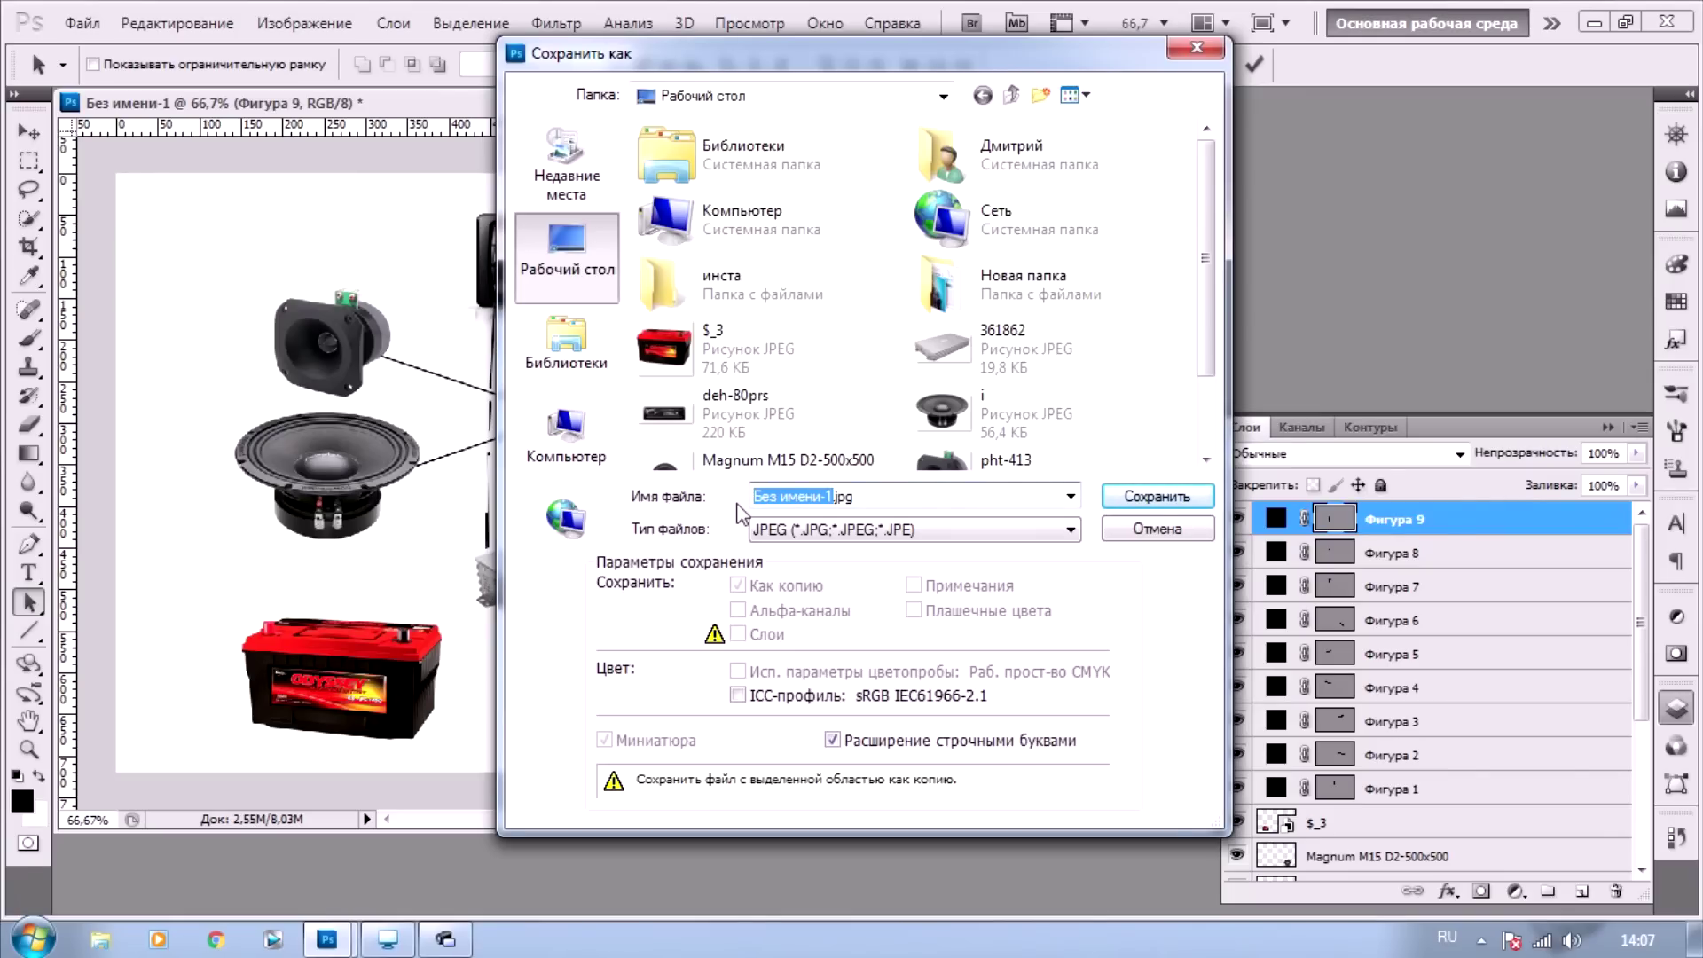
type("111")
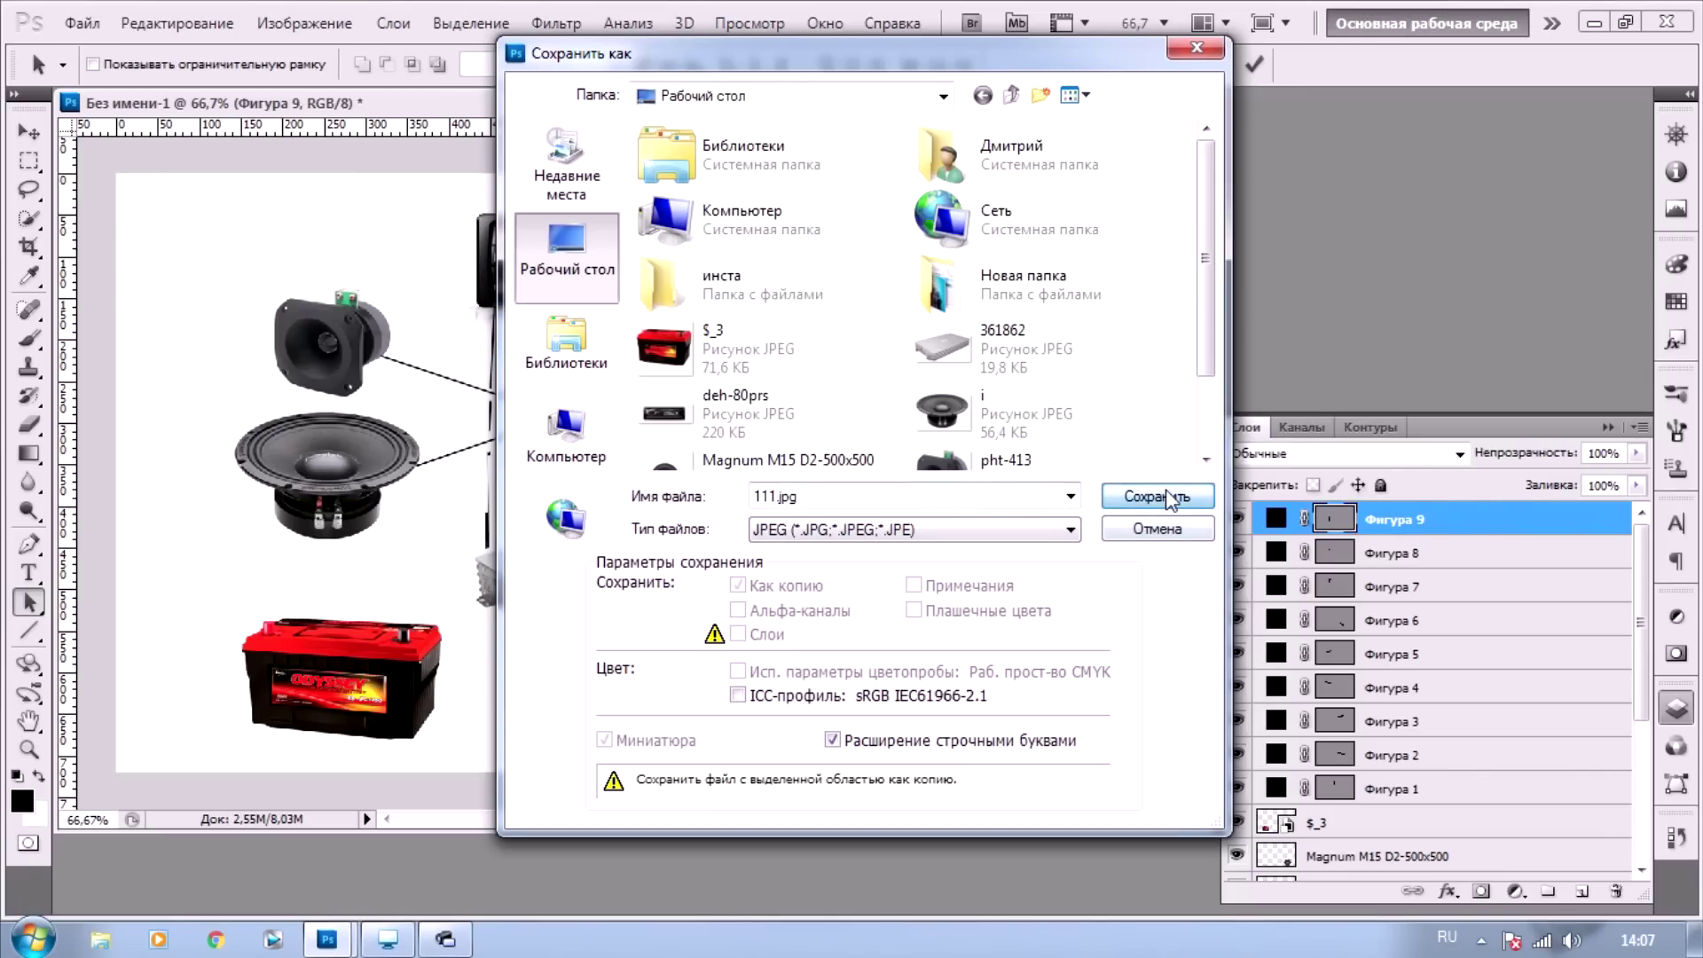
Save 111.jpg to the desktop with JPEG quality set to 10
left_click(1167, 497)
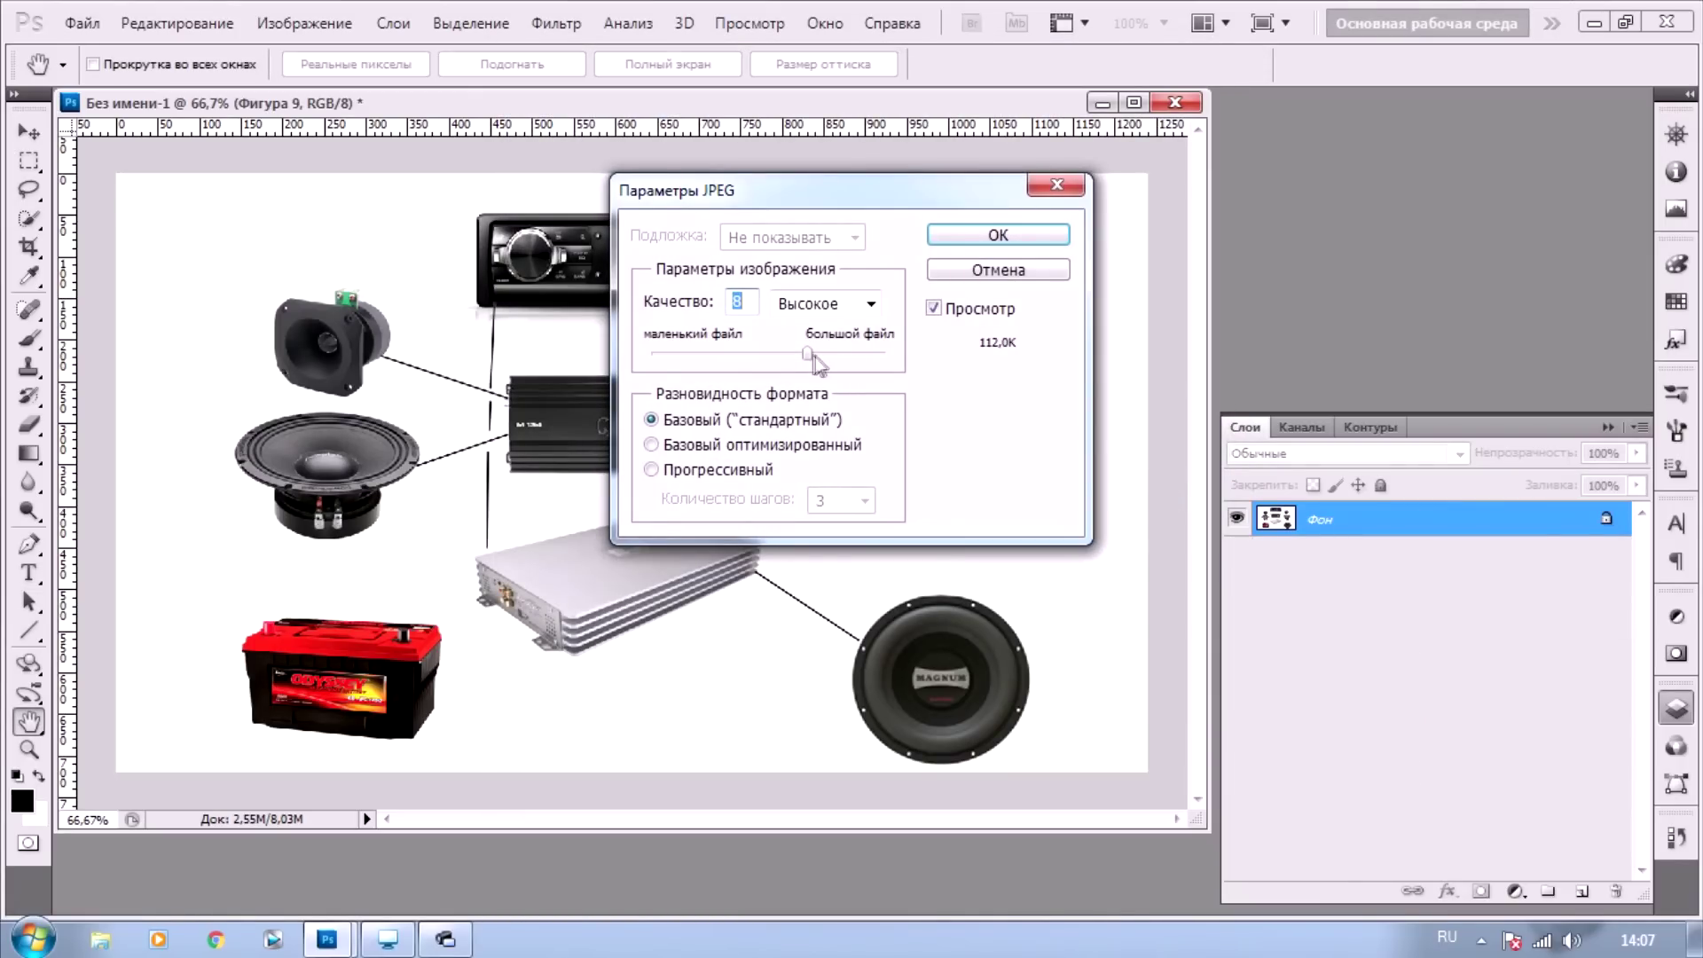
left_click_drag(818, 355, 868, 354)
left_click(972, 235)
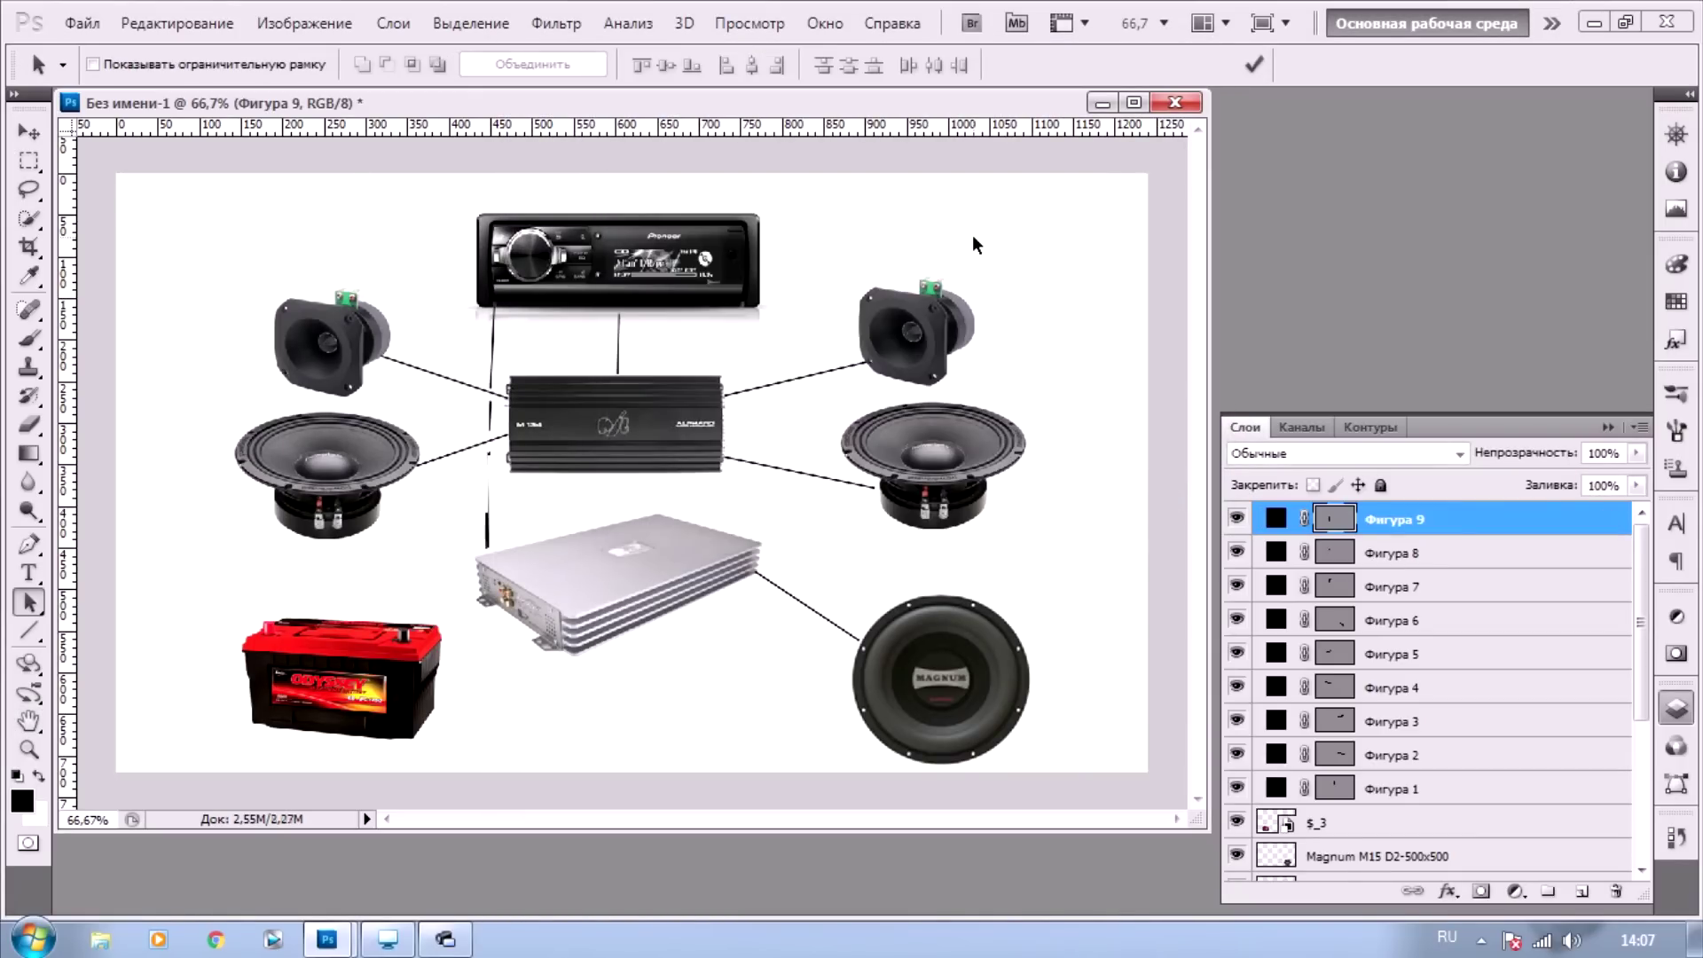
Minimize Photoshop and open 111.jpg from the desktop in Windows Photo Viewer
left_click(1594, 23)
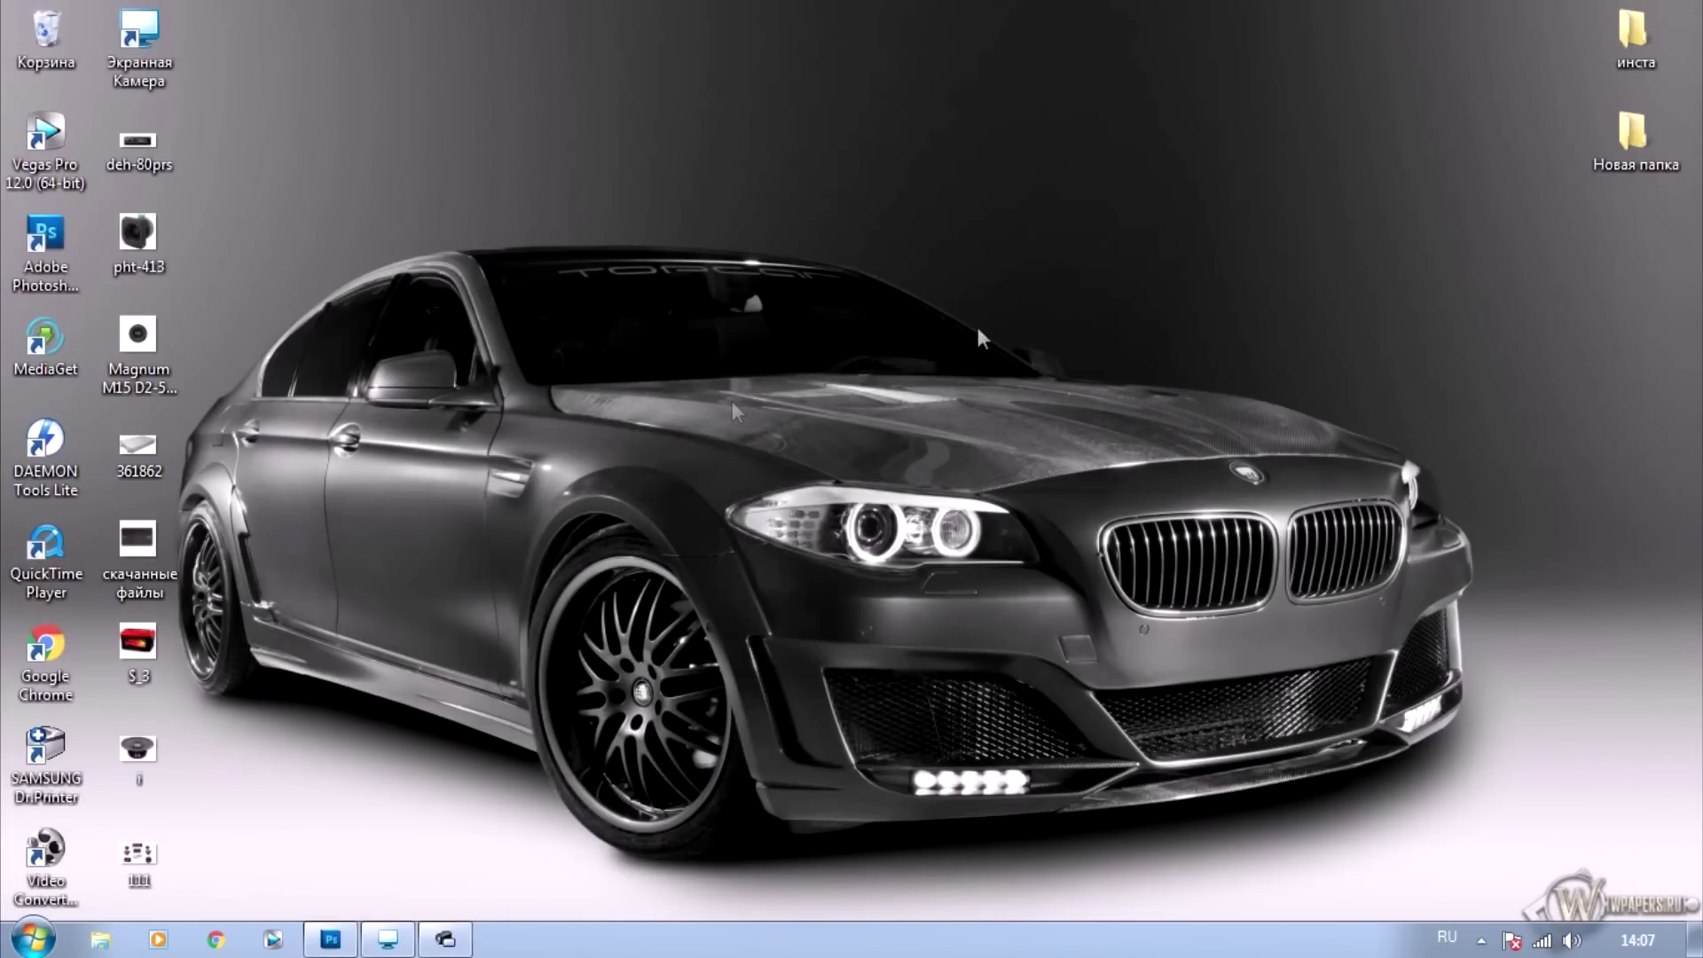
double_click(152, 837)
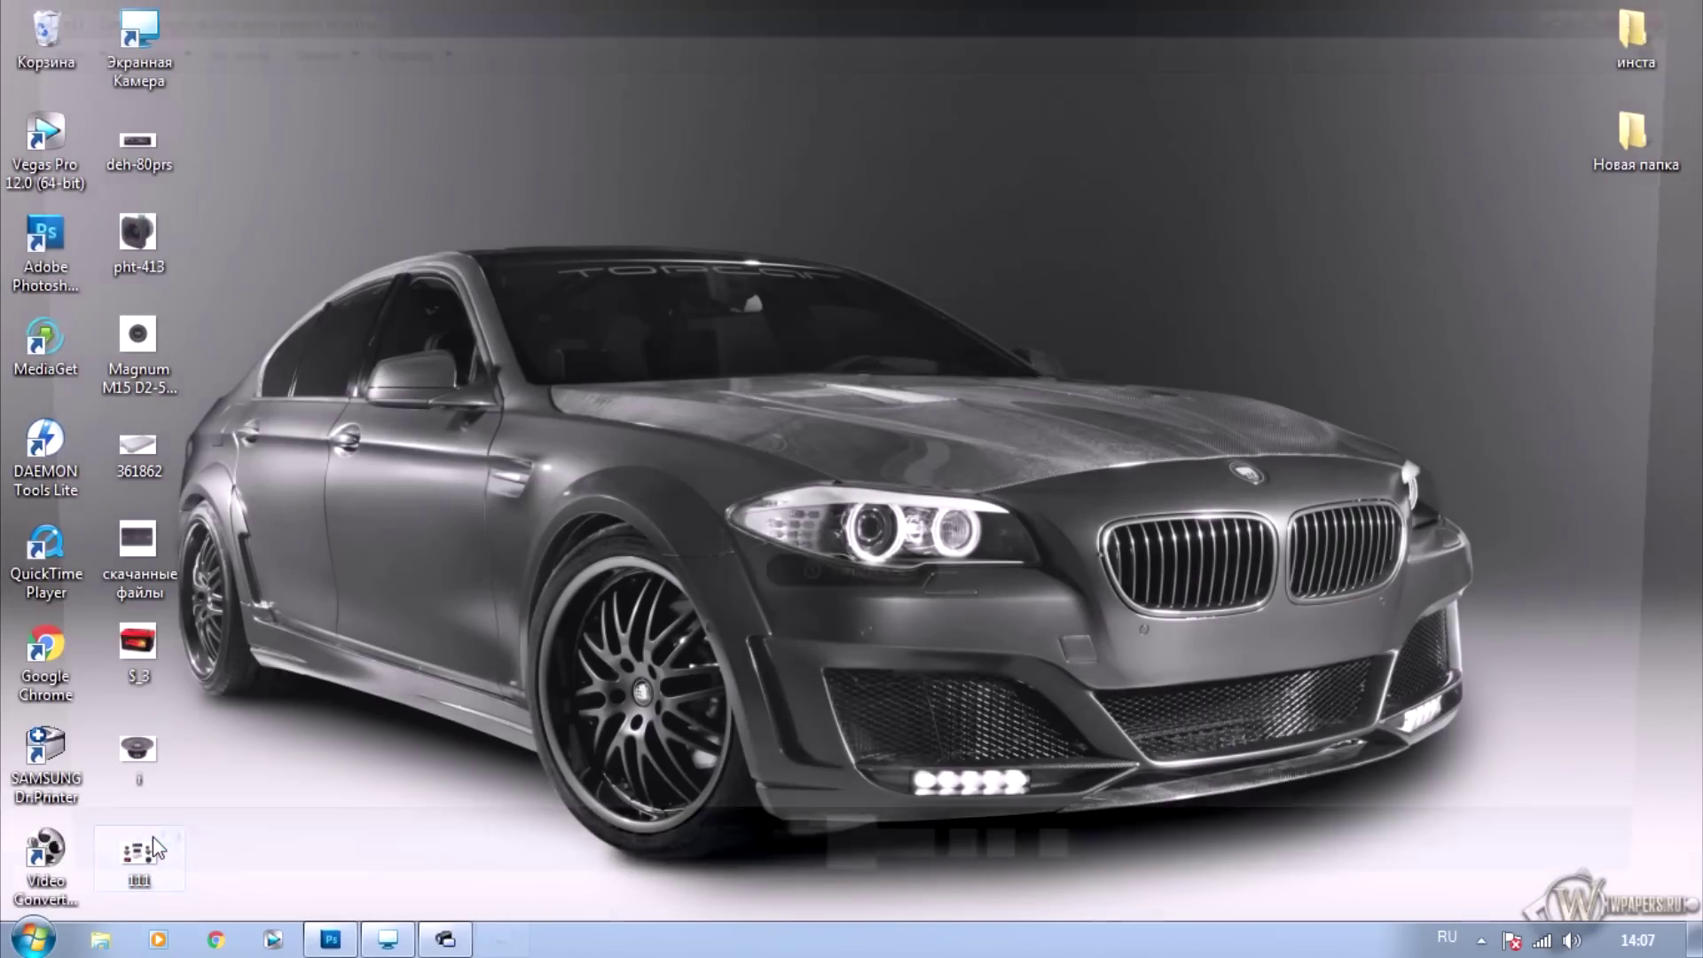